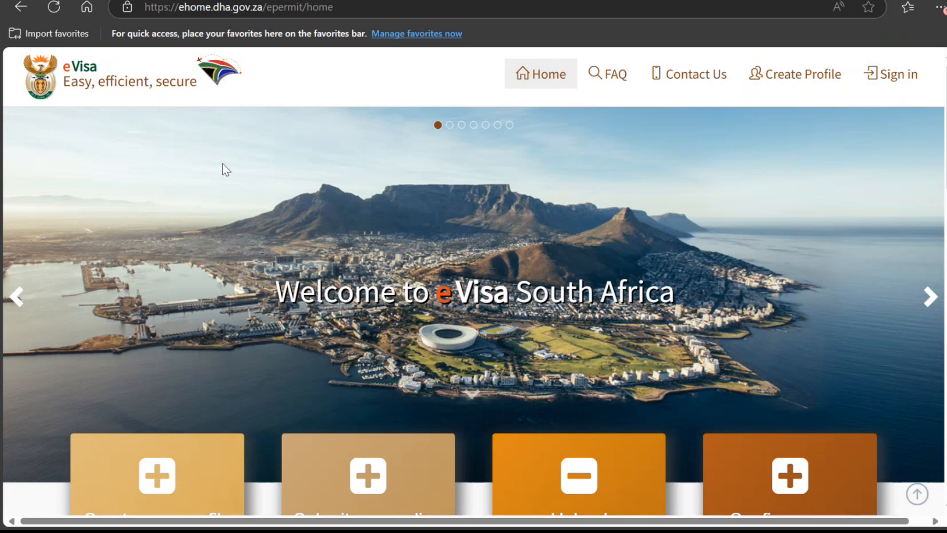
Step: Scroll down the home page and choose the Step 1 'Create your profile' card
{"action": "scroll", "coordinate": [121, 173], "scroll_direction": "down", "scroll_amount": 4}
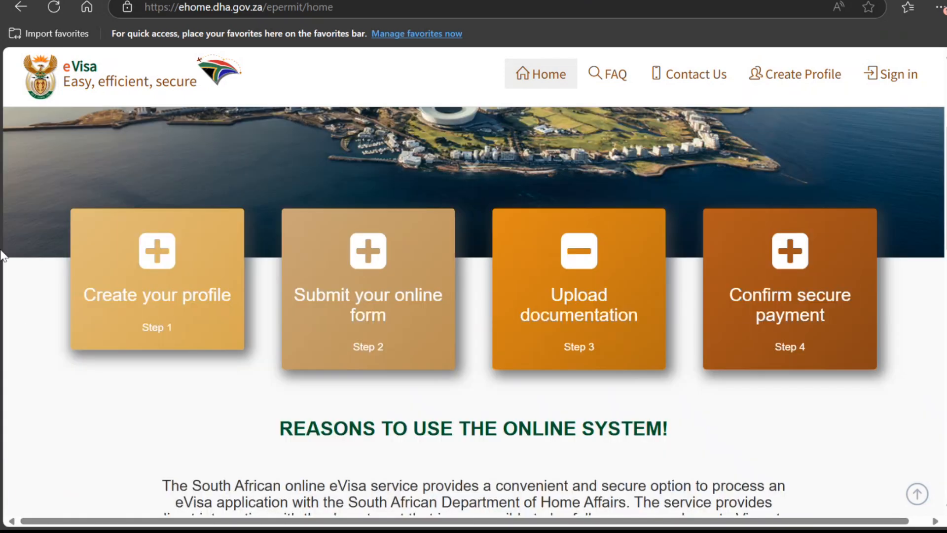
{"action": "mouse_move", "coordinate": [71, 281]}
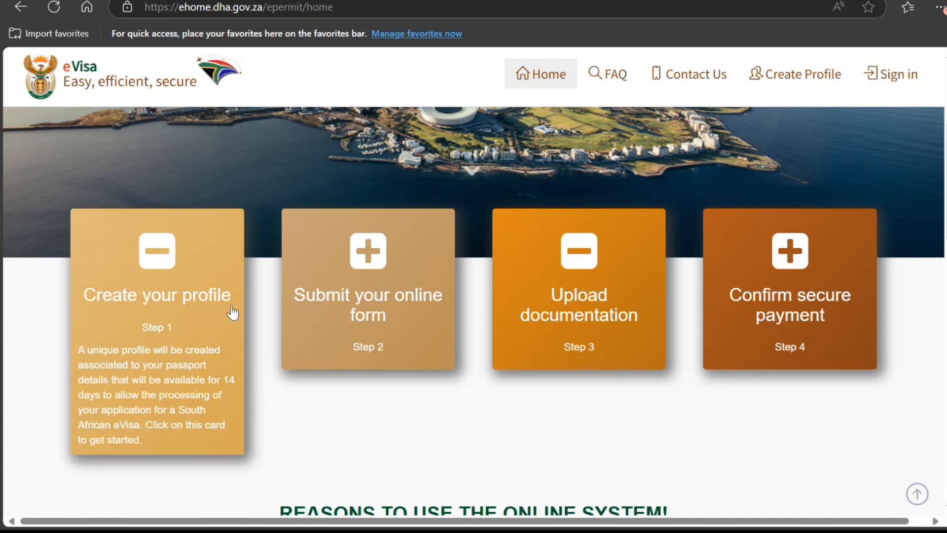
{"action": "mouse_move", "coordinate": [742, 313]}
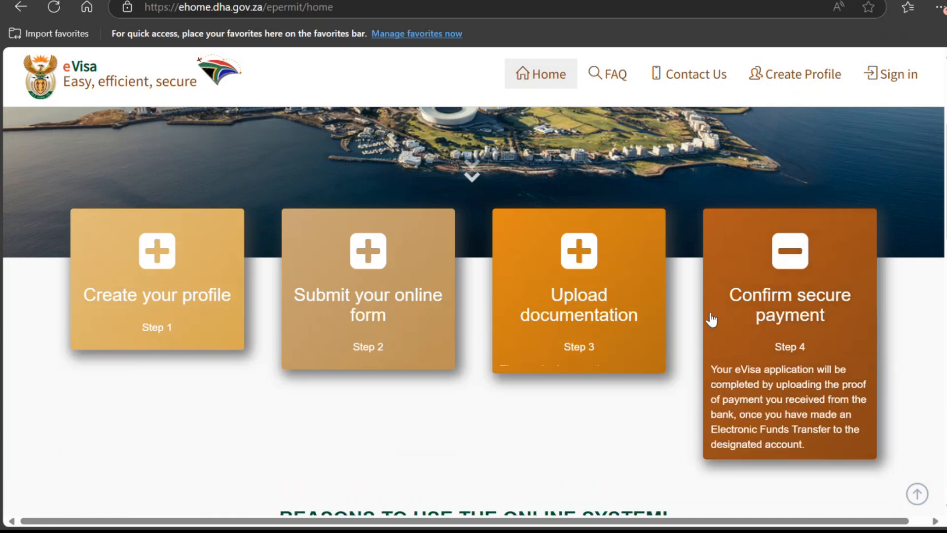
{"action": "mouse_move", "coordinate": [205, 296]}
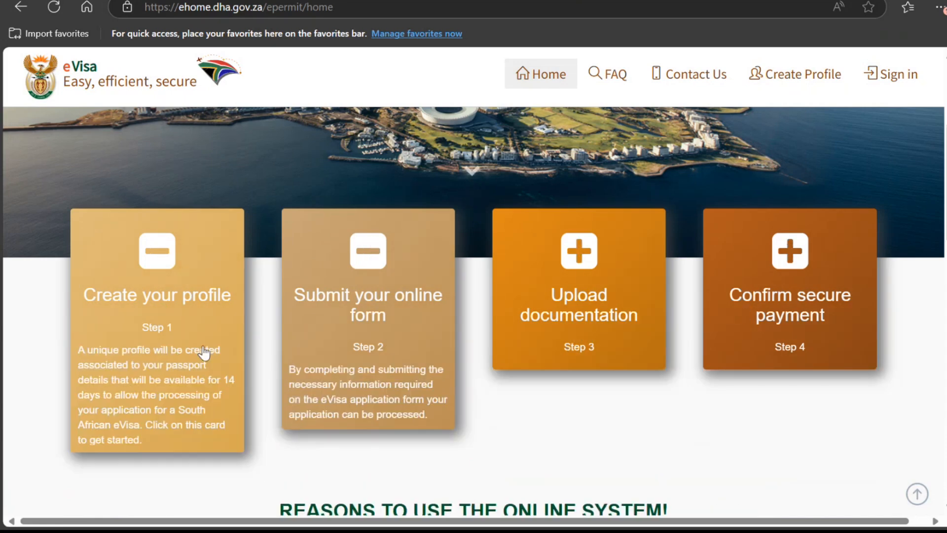
{"action": "left_click", "coordinate": [161, 300]}
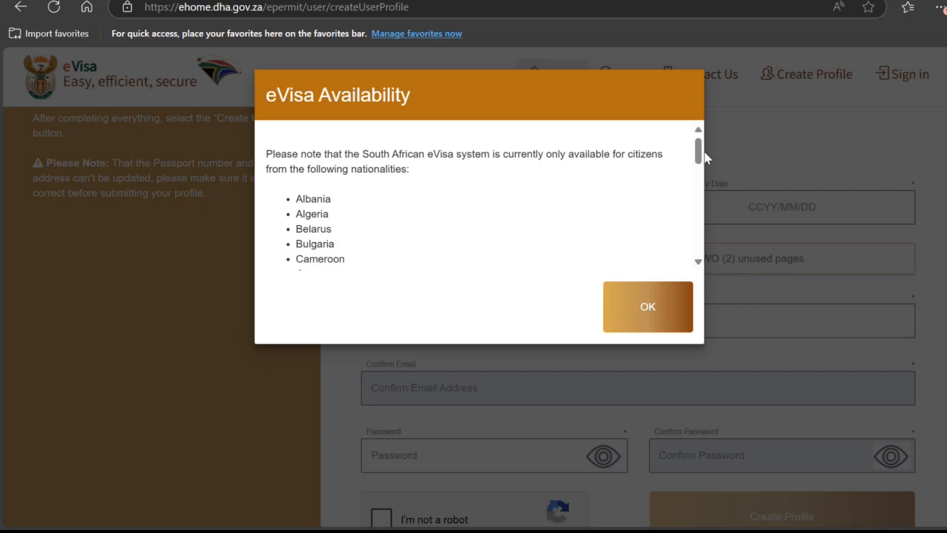
Step: Find India in the eVisa Availability list of eligible nationalities, then acknowledge the notice with OK
{"action": "left_click_drag", "start_coordinate": [698, 153], "coordinate": [701, 199]}
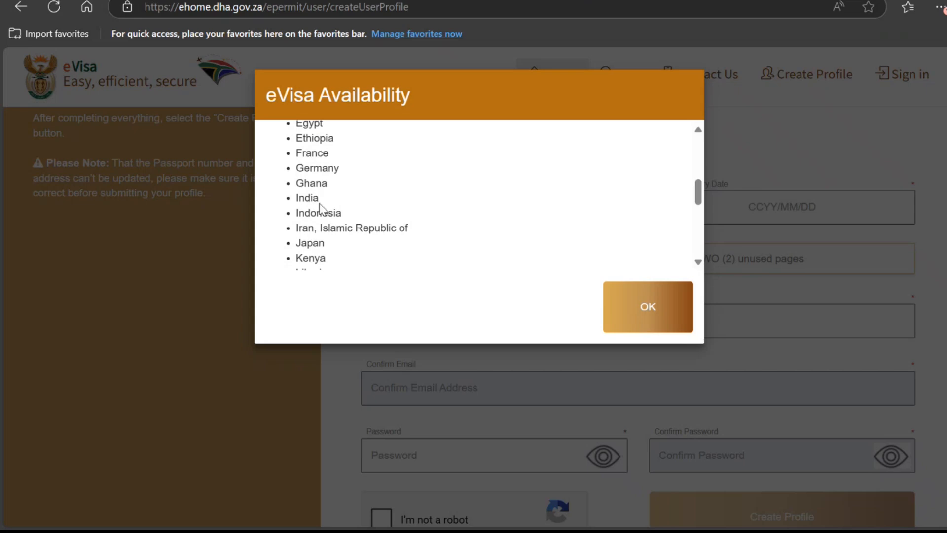
{"action": "left_click_drag", "start_coordinate": [320, 204], "coordinate": [299, 202]}
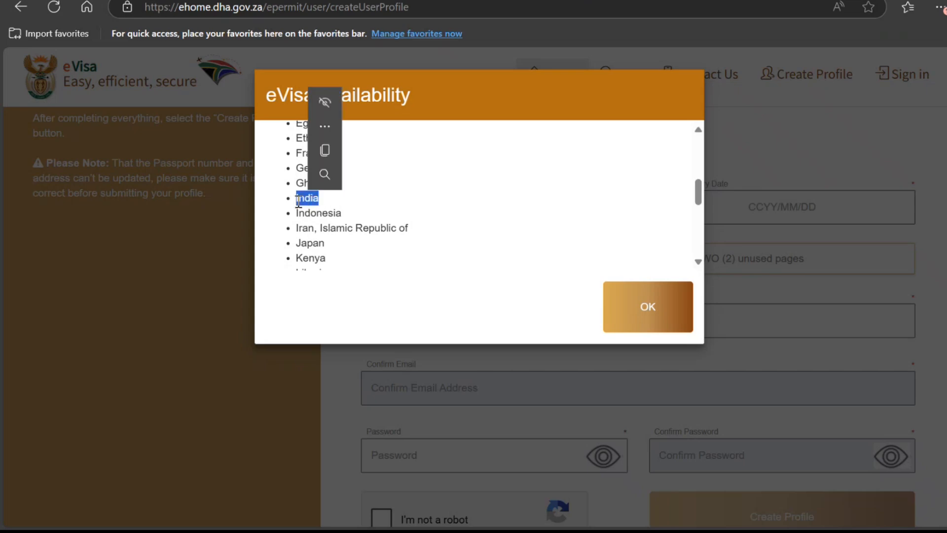
{"action": "left_click", "coordinate": [670, 313]}
{"action": "scroll", "coordinate": [179, 257], "scroll_direction": "down", "scroll_amount": 2}
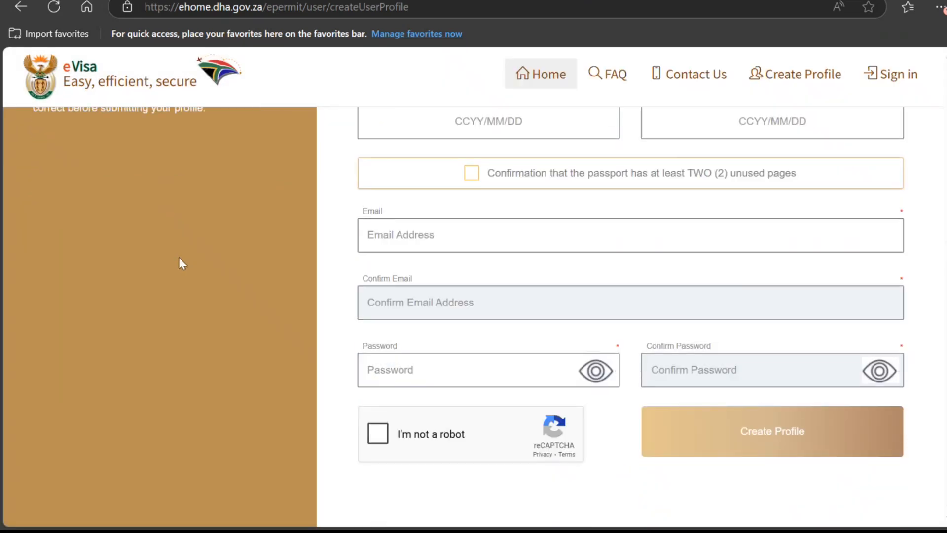
Step: Enter the applicant's full name, surname and passport number, fixing a mistyped capital
{"action": "scroll", "coordinate": [178, 255], "scroll_direction": "up", "scroll_amount": 6}
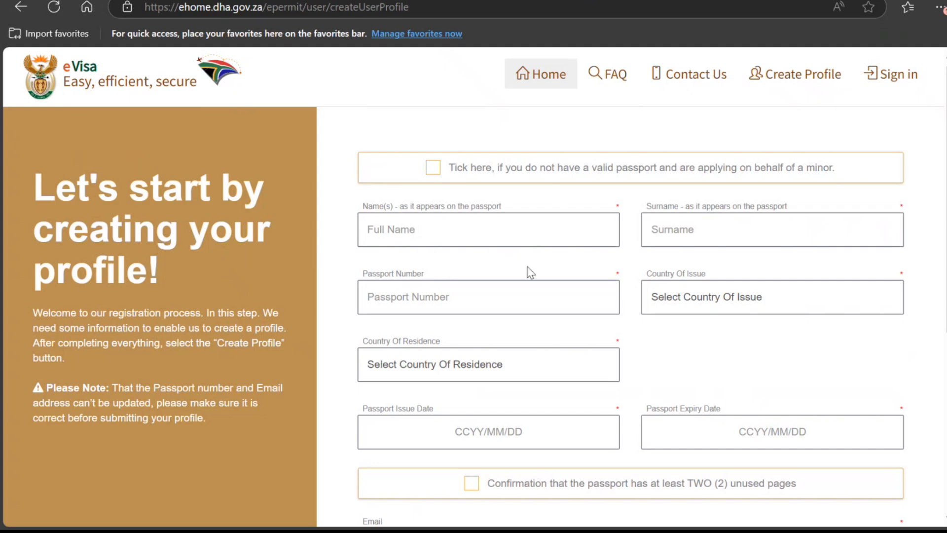
{"action": "left_click", "coordinate": [477, 229]}
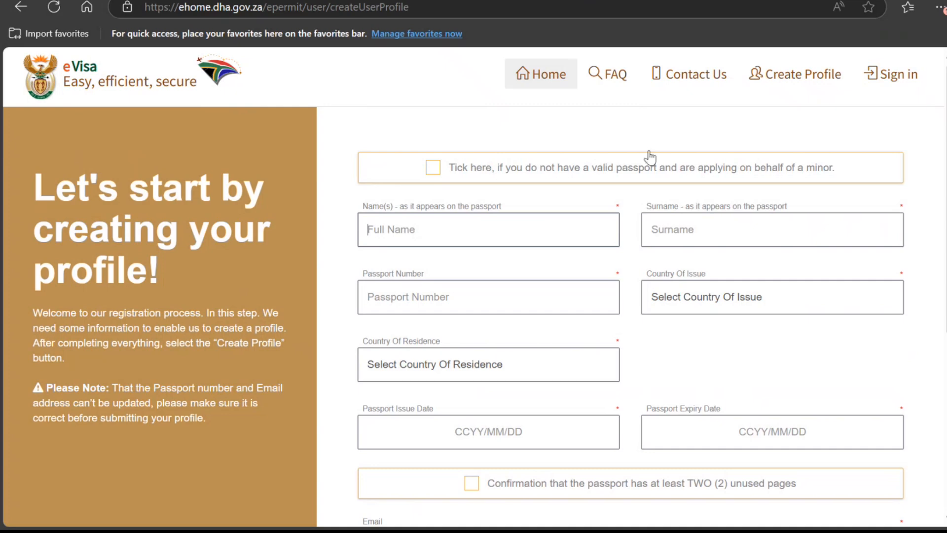
{"action": "left_click", "coordinate": [546, 258]}
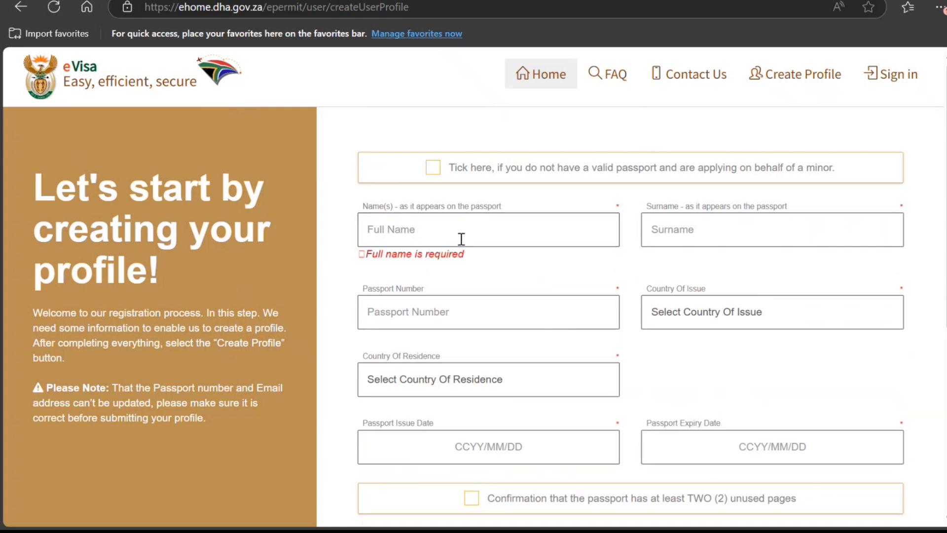
{"action": "left_click", "coordinate": [425, 232]}
{"action": "type", "text": "John SMith"}
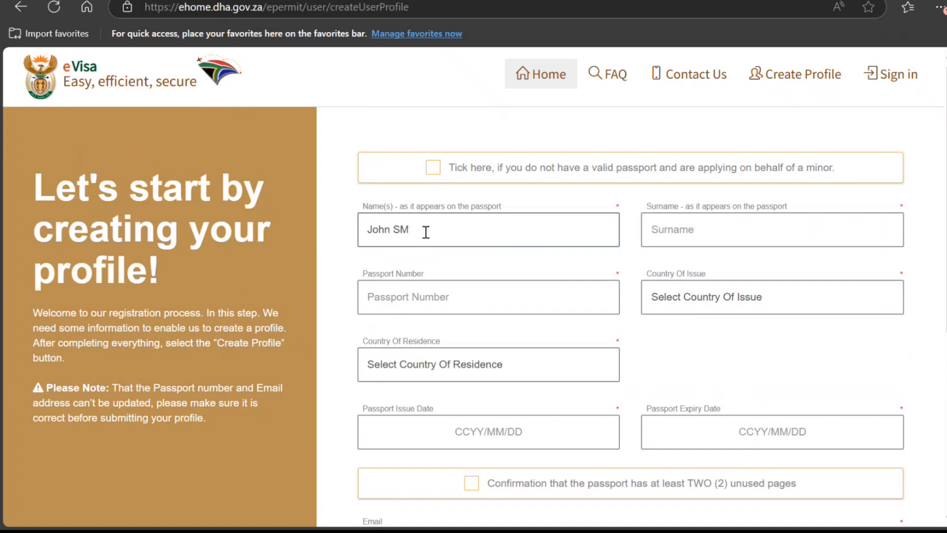
{"action": "key", "text": "BackSpace"}
{"action": "type", "text": "mith"}
{"action": "key", "text": "Tab"}
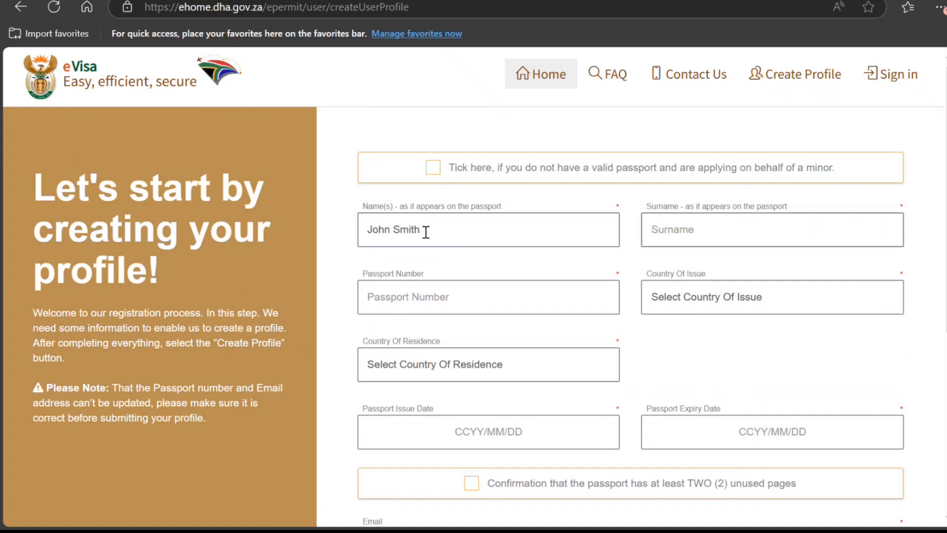
{"action": "type", "text": "Smith"}
{"action": "type", "text": "K89898989"}
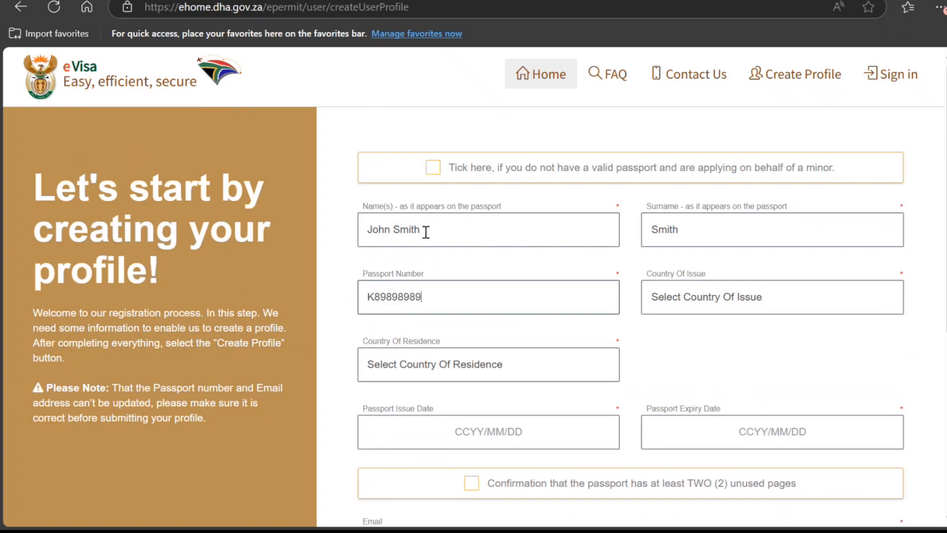
{"action": "type", "text": "9898"}
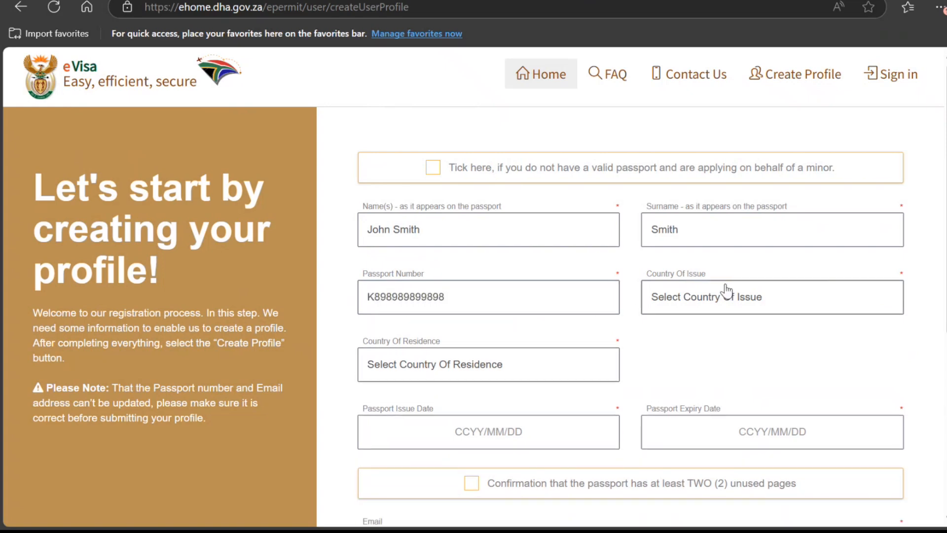
Step: Choose India as both the country of issue and the country of residence
{"action": "key", "text": "i"}
{"action": "key", "text": "i"}
{"action": "key", "text": "Up"}
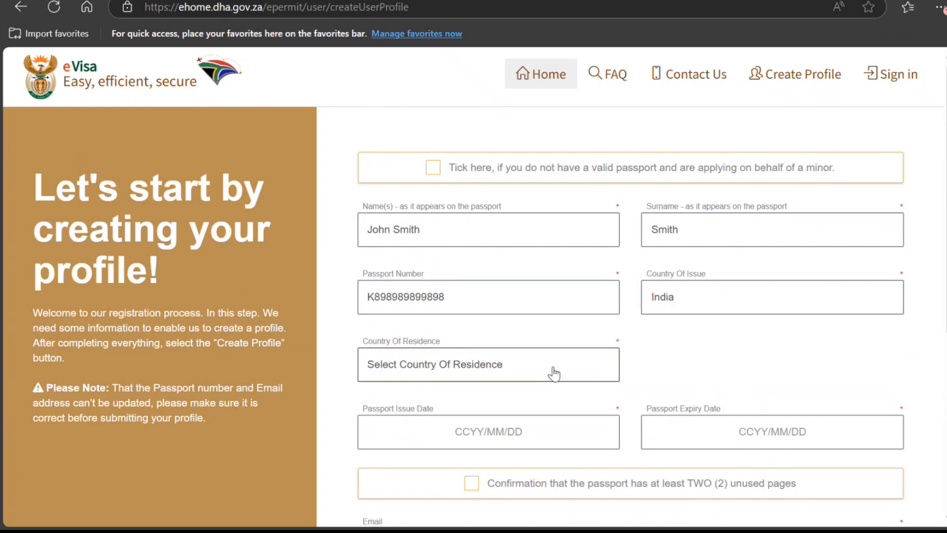
{"action": "key", "text": "i"}
{"action": "key", "text": "i"}
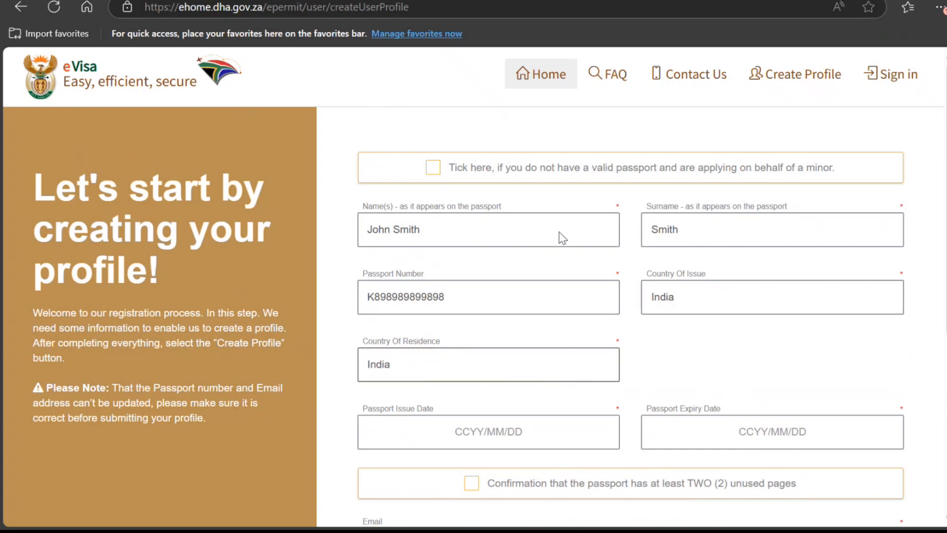
Step: Set the passport issue date to 2025/02/01
{"action": "left_click", "coordinate": [468, 437]}
{"action": "scroll", "coordinate": [505, 466], "scroll_direction": "down", "scroll_amount": 1}
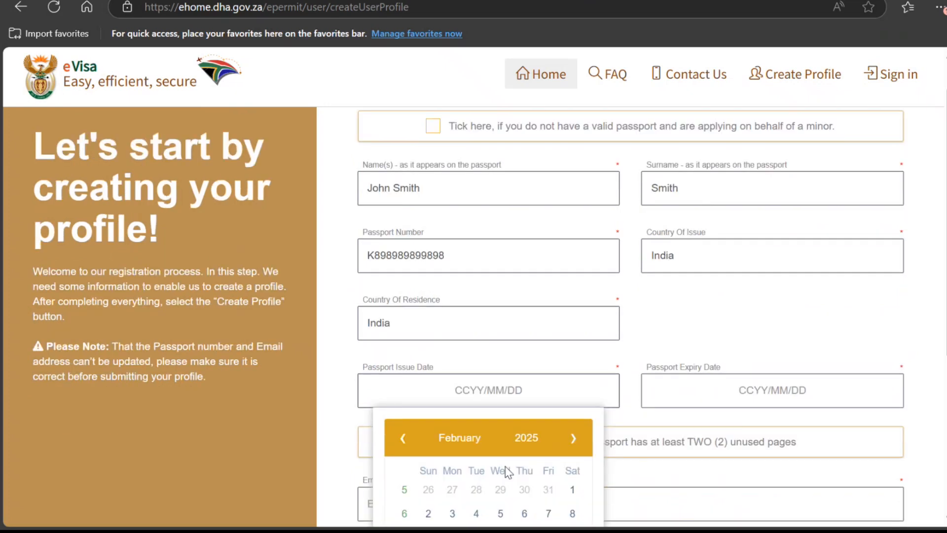
{"action": "left_click", "coordinate": [572, 490]}
{"action": "scroll", "coordinate": [572, 395], "scroll_direction": "down", "scroll_amount": 3}
Step: Set the passport expiry date to 2035/01/31 using the year and month pickers
{"action": "left_click", "coordinate": [729, 280]}
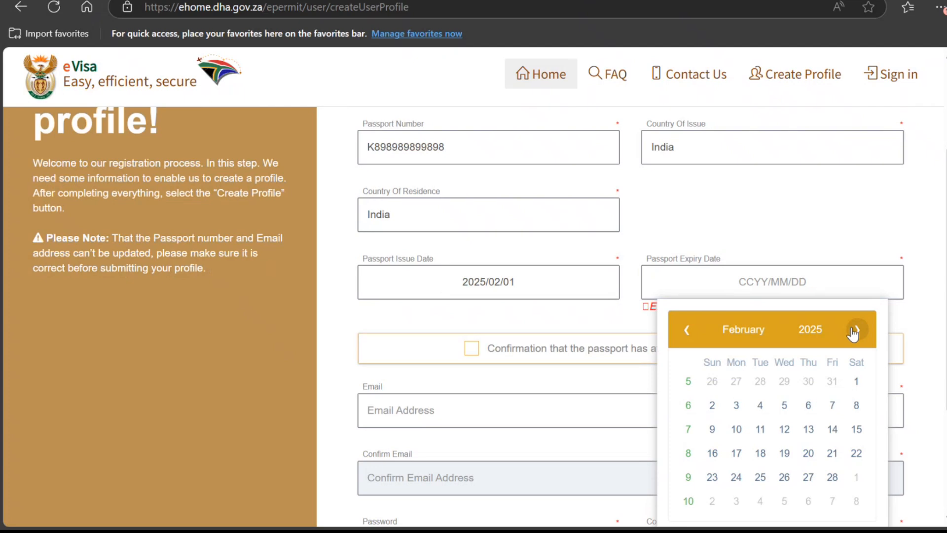
{"action": "left_click", "coordinate": [811, 329]}
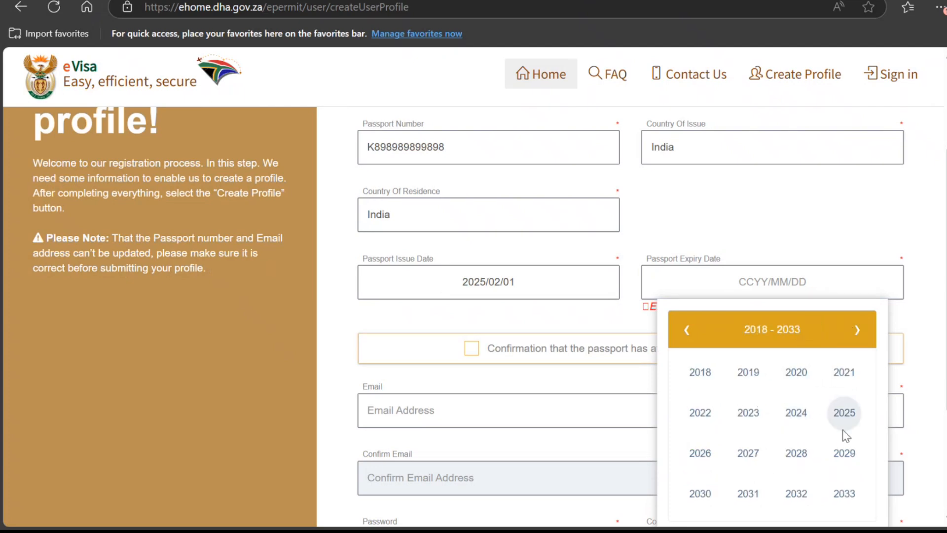
{"action": "left_click", "coordinate": [857, 329]}
{"action": "left_click", "coordinate": [748, 373]}
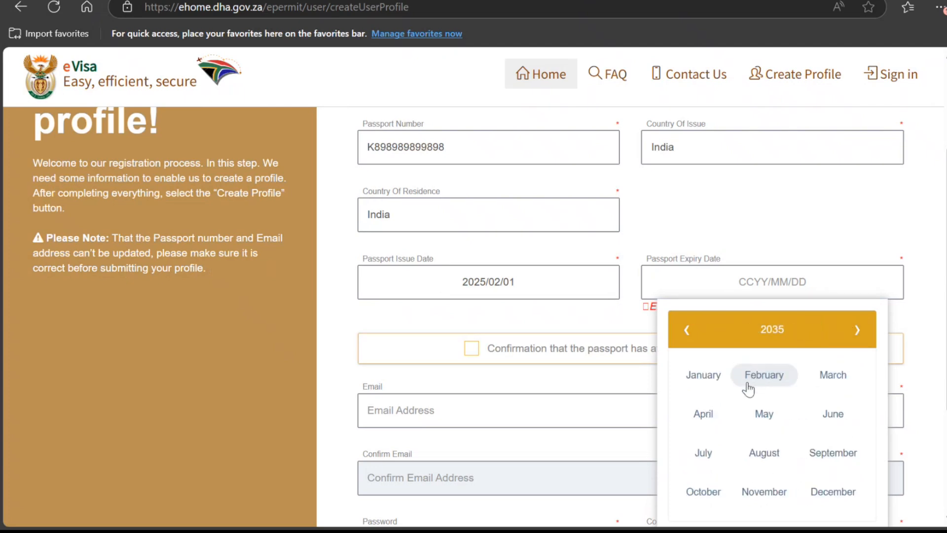
{"action": "left_click", "coordinate": [709, 382]}
{"action": "left_click", "coordinate": [785, 476]}
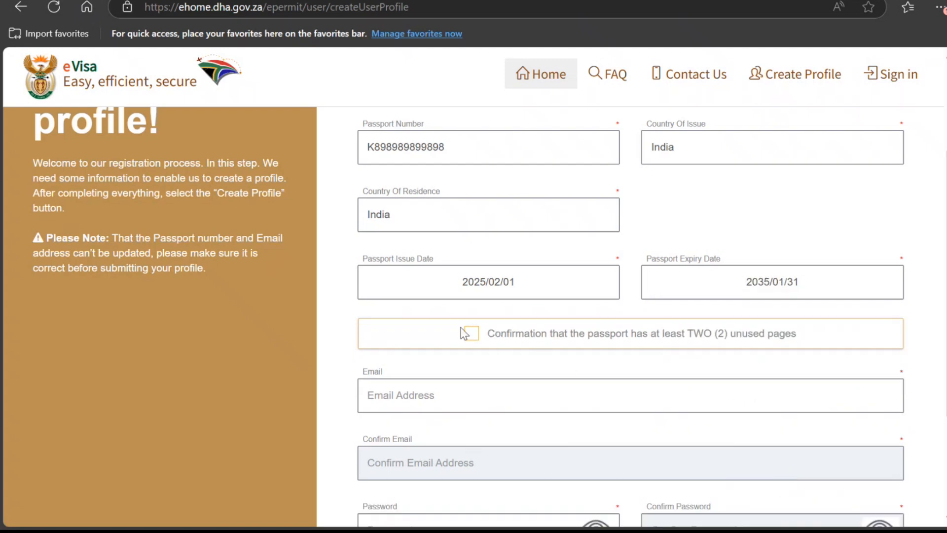
Step: Confirm the passport has two unused pages and return to the home page
{"action": "left_click", "coordinate": [476, 335]}
{"action": "scroll", "coordinate": [474, 353], "scroll_direction": "down", "scroll_amount": 3}
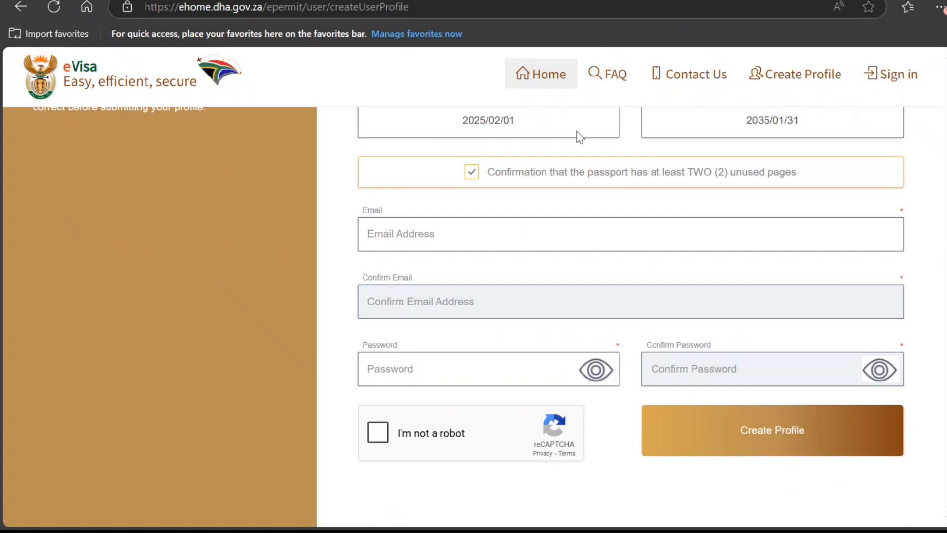
{"action": "left_click", "coordinate": [760, 73]}
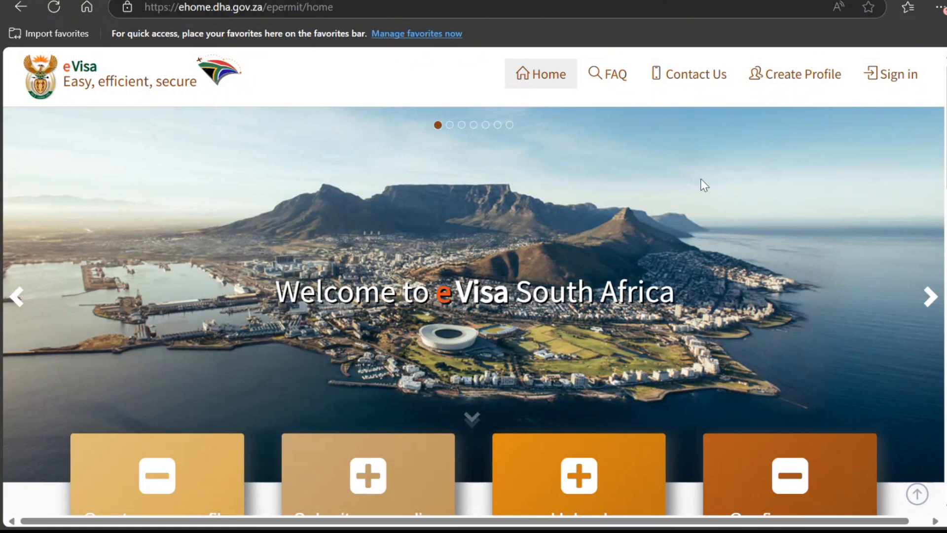
Step: Sign in from the top navigation and arrive at My Dashboard
{"action": "left_click", "coordinate": [899, 77]}
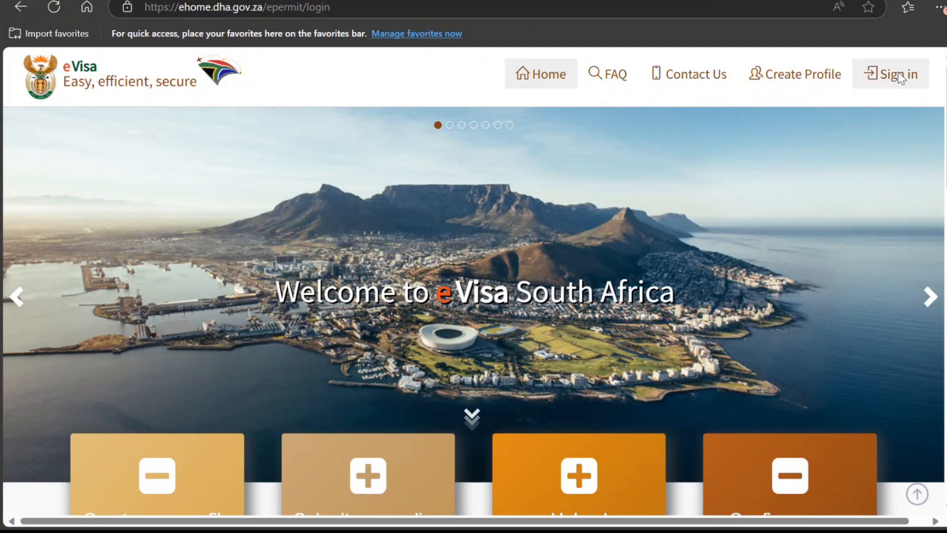
{"action": "scroll", "coordinate": [748, 124], "scroll_direction": "down", "scroll_amount": 1}
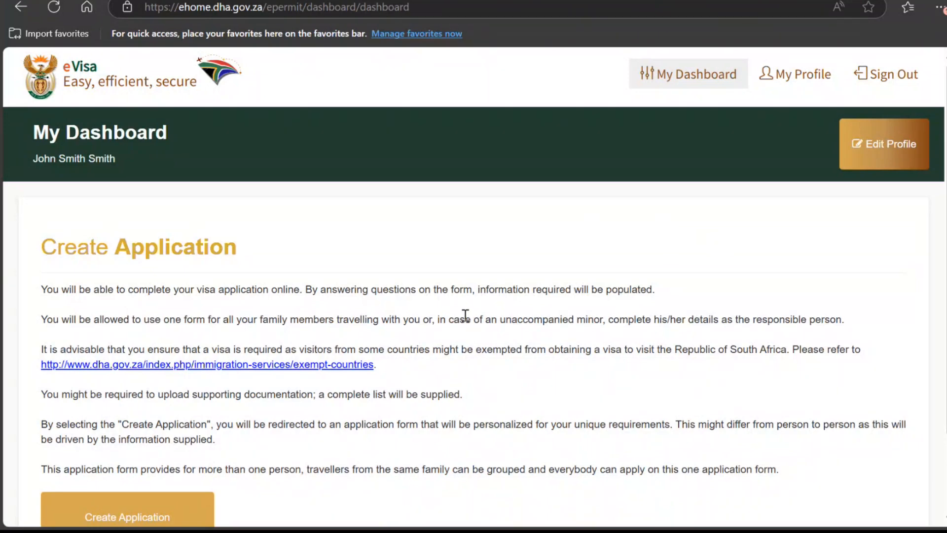
{"action": "scroll", "coordinate": [465, 314], "scroll_direction": "down", "scroll_amount": 2}
{"action": "scroll", "coordinate": [478, 362], "scroll_direction": "up", "scroll_amount": 2}
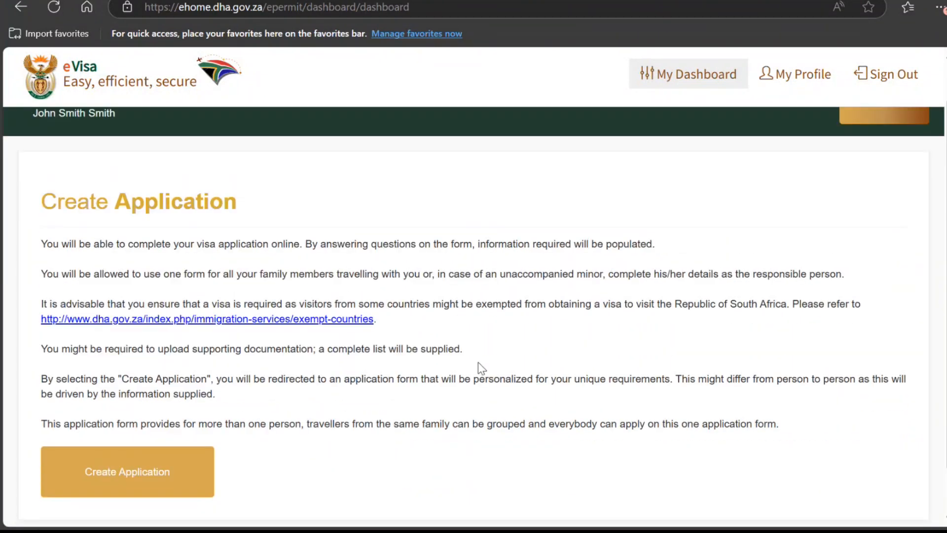
Step: Shorten the applicant's name in the profile, pass the reCAPTCHA and save with Update Profile
{"action": "left_click", "coordinate": [802, 82]}
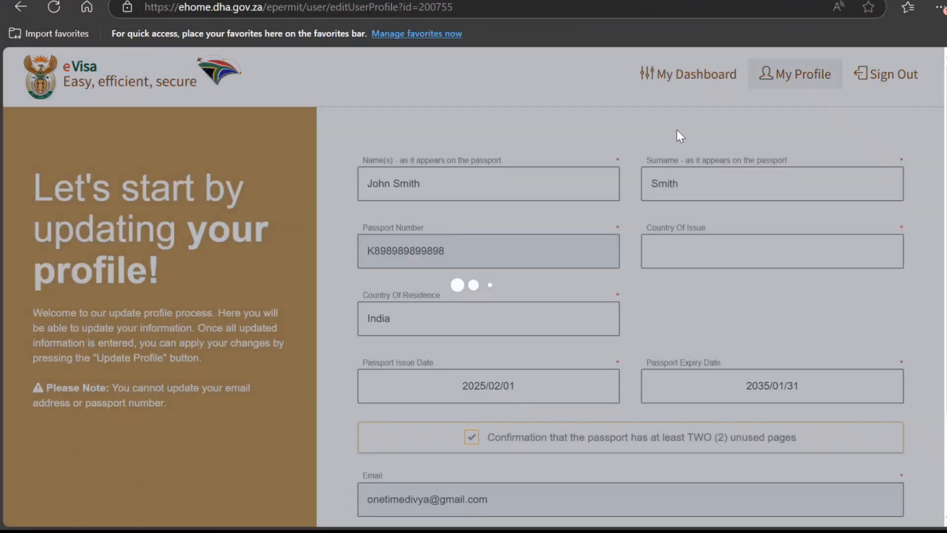
{"action": "left_click", "coordinate": [637, 321]}
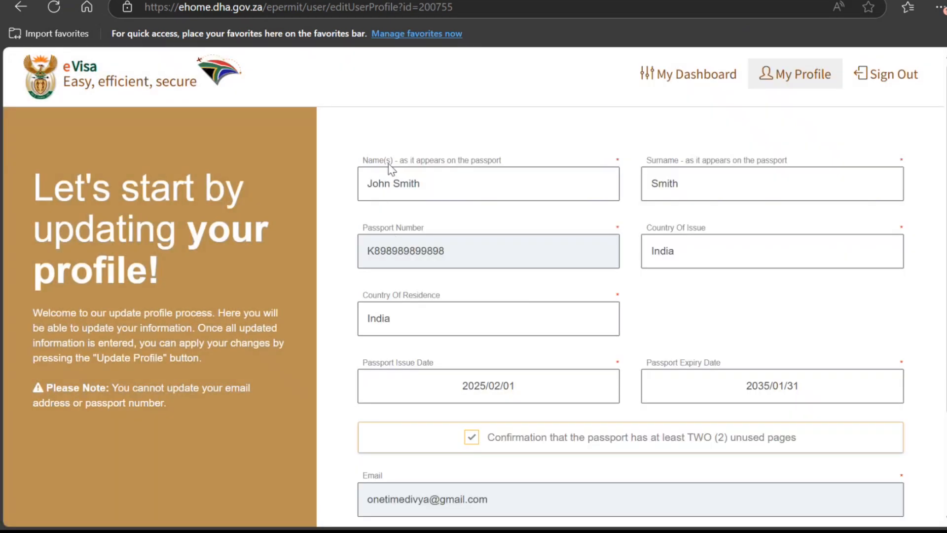
{"action": "left_click", "coordinate": [450, 187]}
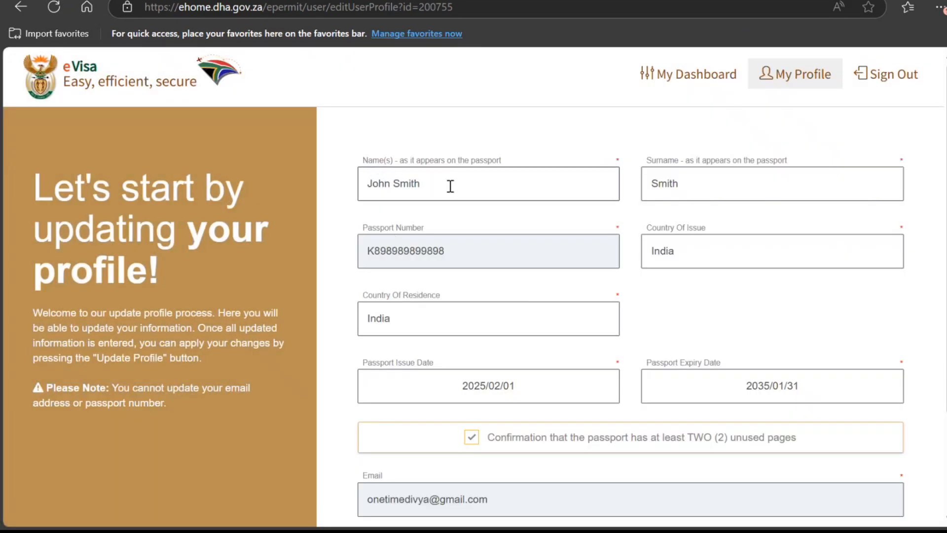
{"action": "key", "text": "BackSpace"}
{"action": "key", "text": "BackSpace"}
{"action": "key", "text": "BackSpace"}
{"action": "key", "text": "BackSpace"}
{"action": "key", "text": "BackSpace"}
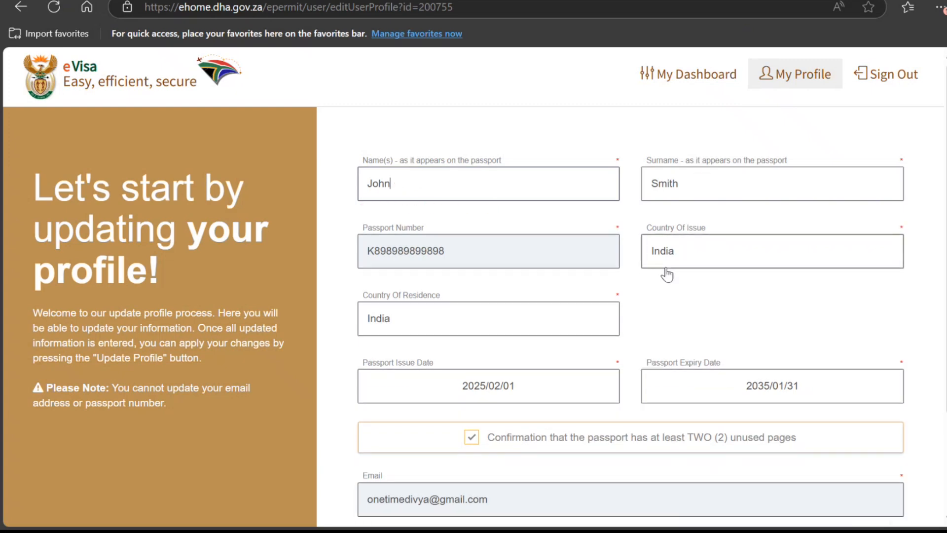
{"action": "scroll", "coordinate": [710, 446], "scroll_direction": "down", "scroll_amount": 3}
{"action": "left_click", "coordinate": [378, 432]}
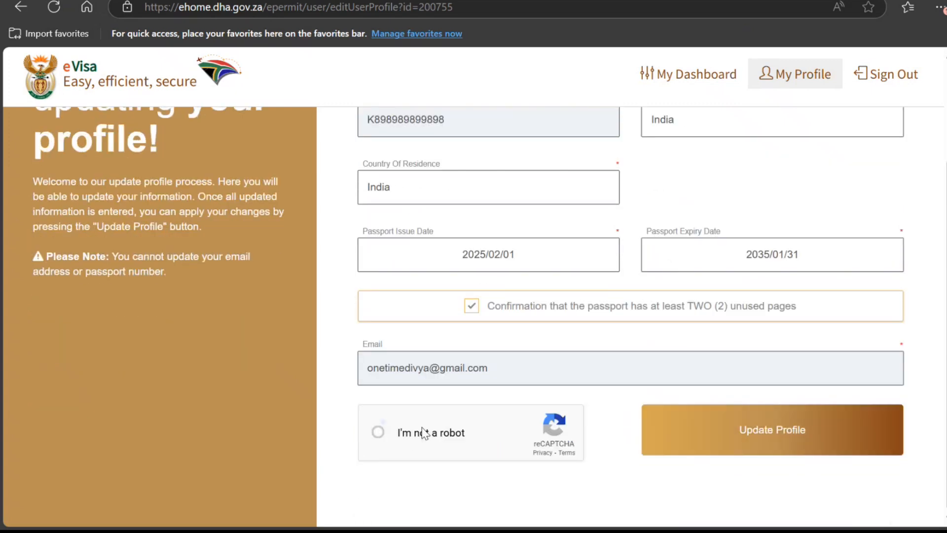
{"action": "left_click", "coordinate": [695, 436]}
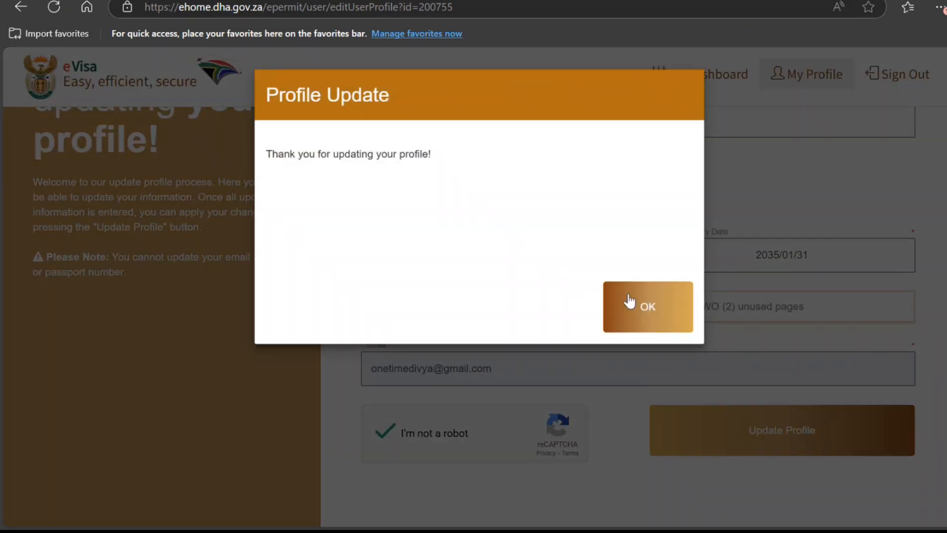
{"action": "left_click", "coordinate": [650, 307]}
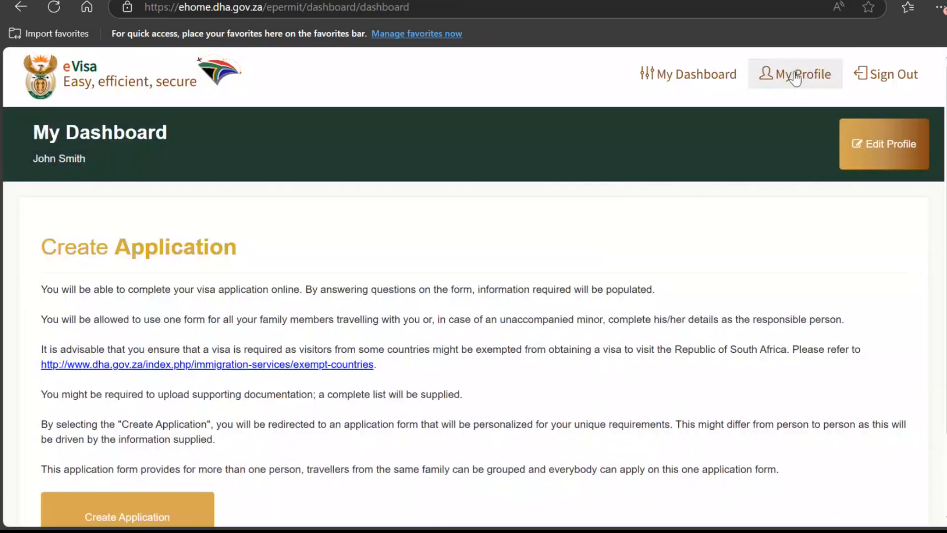
Step: Return to My Dashboard, dismissing the eVisa Availability notice along the way
{"action": "left_click", "coordinate": [795, 79]}
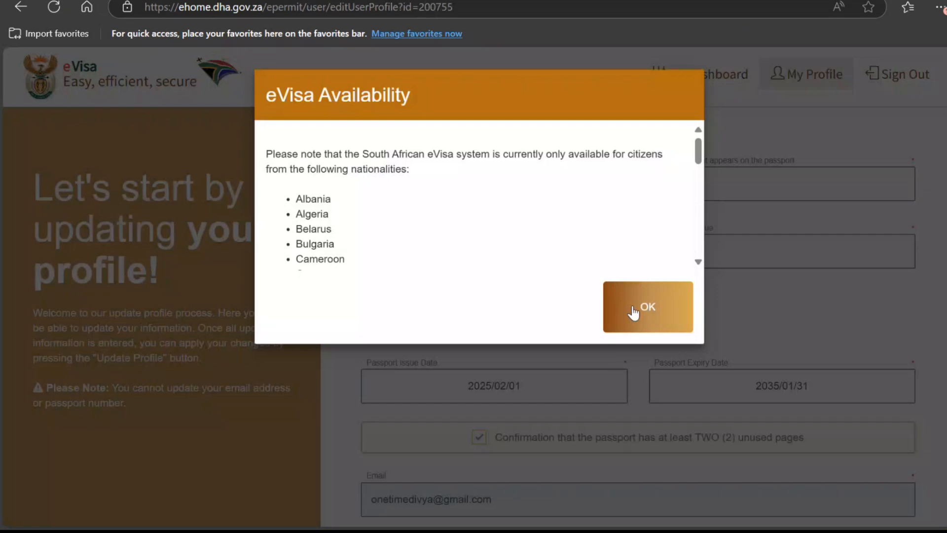
{"action": "left_click", "coordinate": [635, 316]}
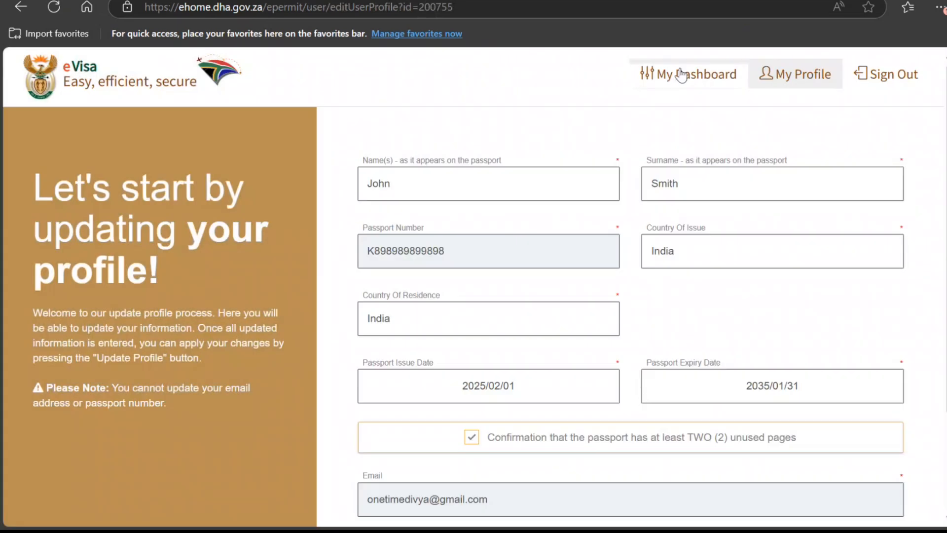
{"action": "left_click", "coordinate": [682, 75]}
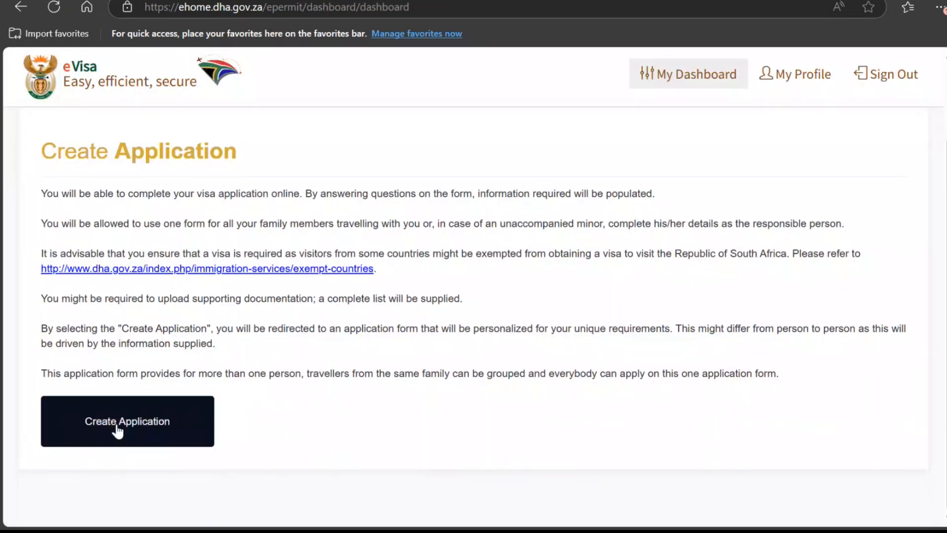
Step: Start a new application, answer No to the minor question, and pick the temporary sojourn visa type
{"action": "left_click", "coordinate": [117, 430]}
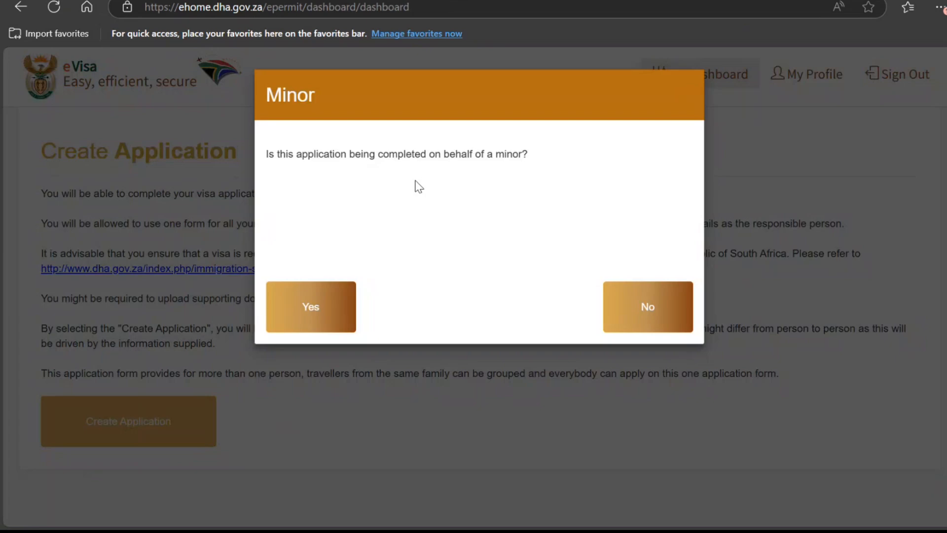
{"action": "left_click", "coordinate": [644, 307]}
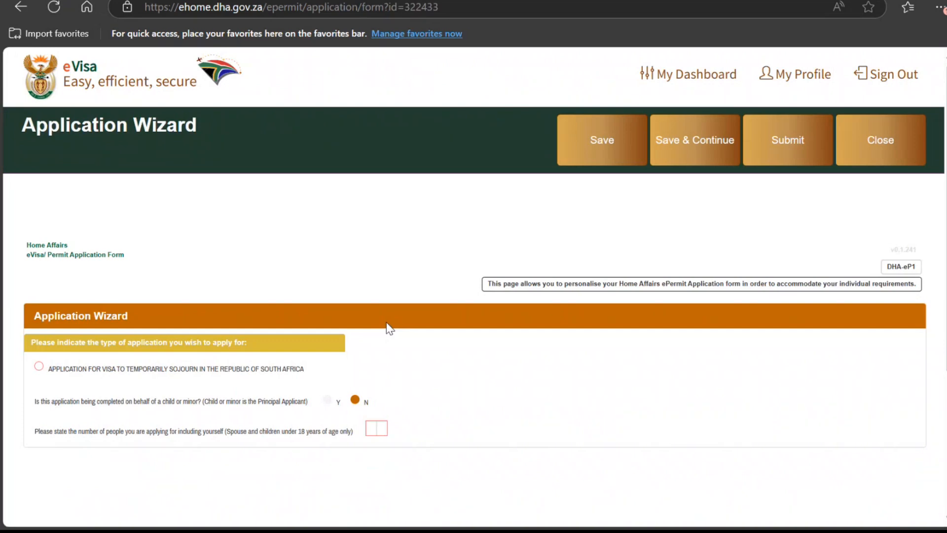
{"action": "left_click", "coordinate": [126, 375]}
Step: Enter 2 people applying, set Applicant 2's nationality to IND, and create the form
{"action": "left_click", "coordinate": [378, 428]}
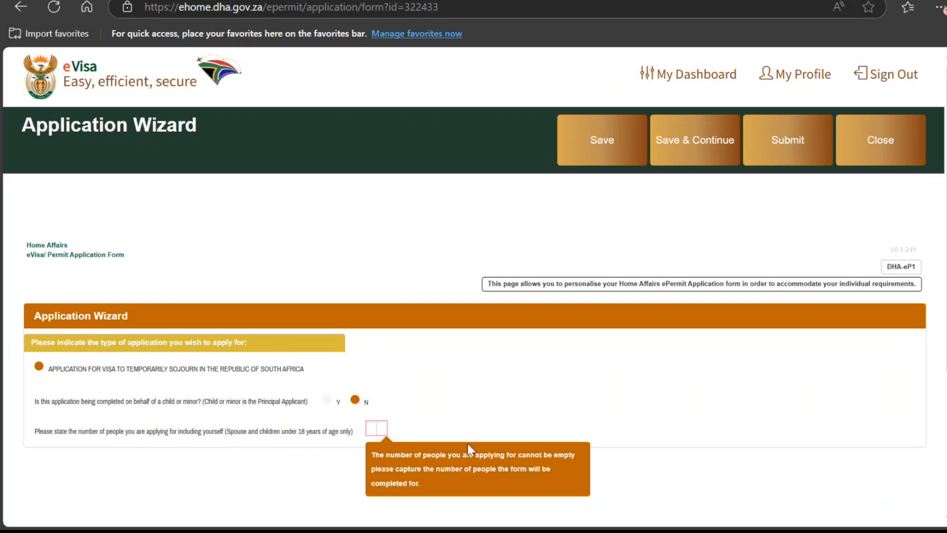
{"action": "type", "text": "2"}
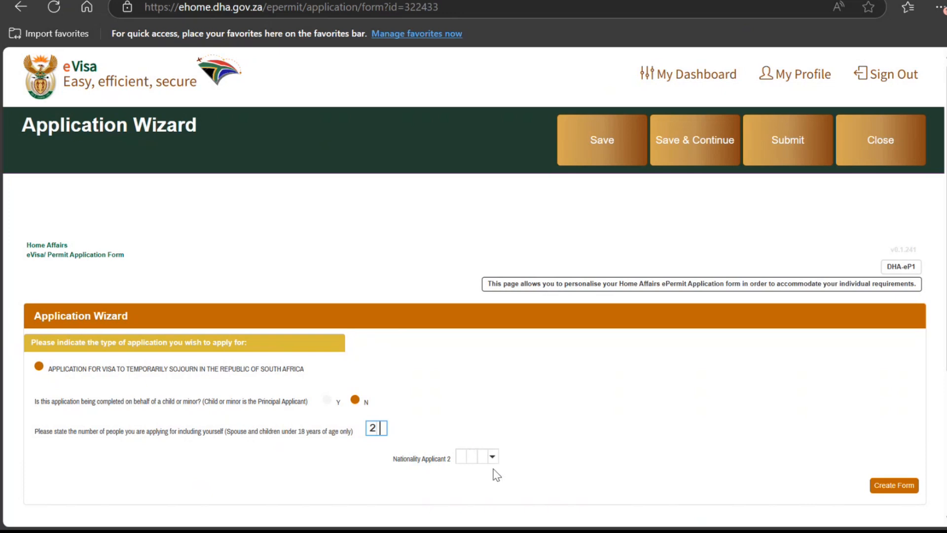
{"action": "left_click", "coordinate": [497, 456]}
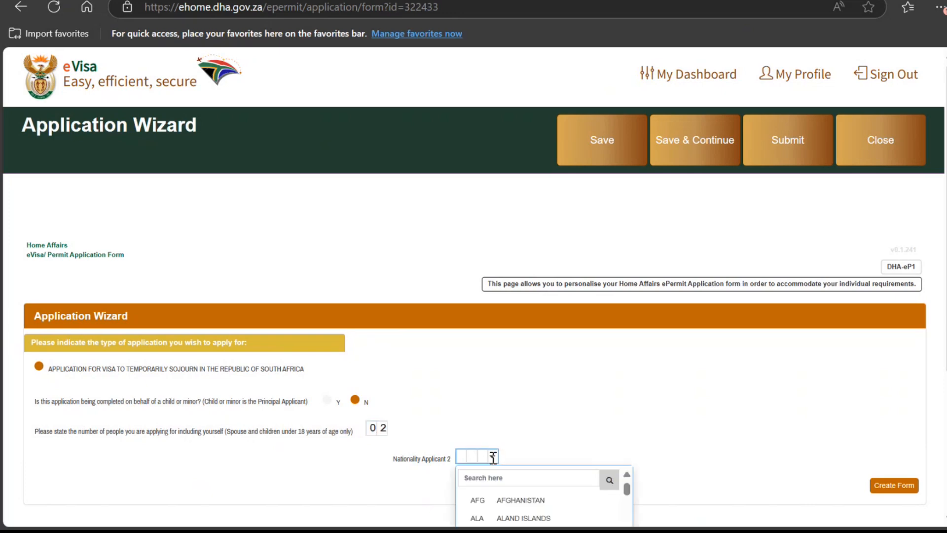
{"action": "type", "text": "india"}
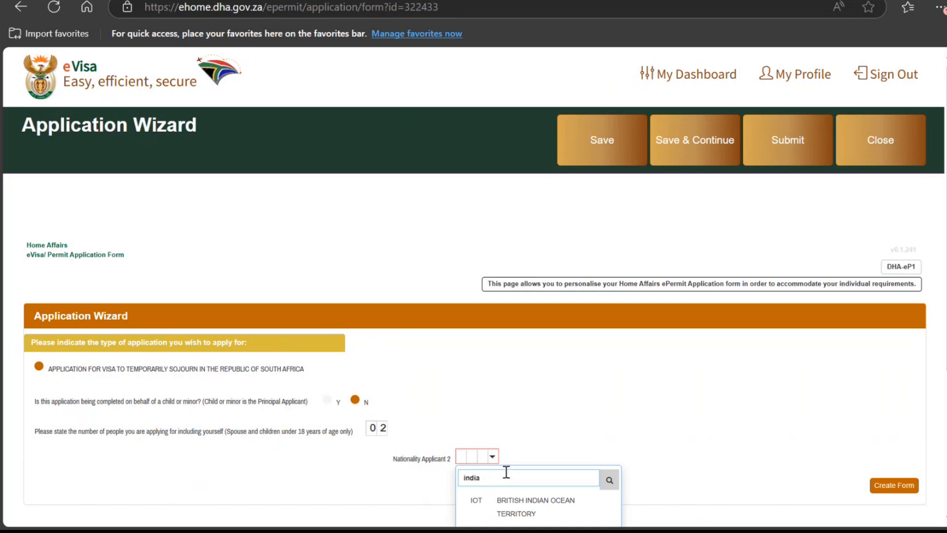
{"action": "scroll", "coordinate": [591, 411], "scroll_direction": "down", "scroll_amount": 2}
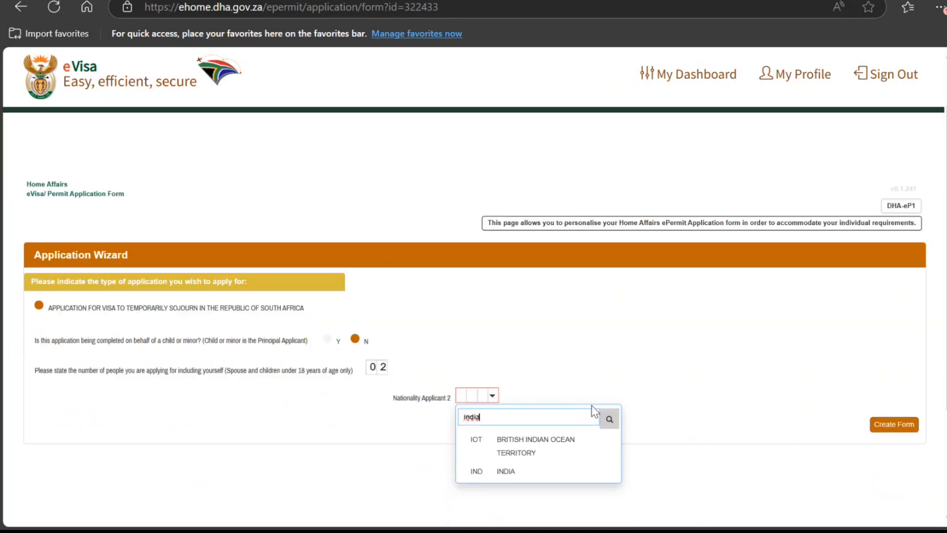
{"action": "scroll", "coordinate": [522, 468], "scroll_direction": "down", "scroll_amount": 3}
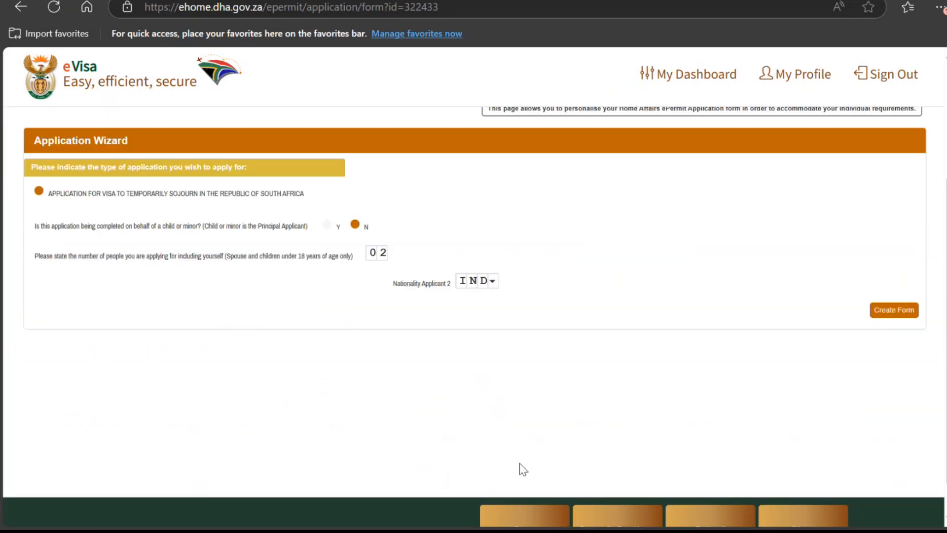
{"action": "left_click", "coordinate": [893, 273]}
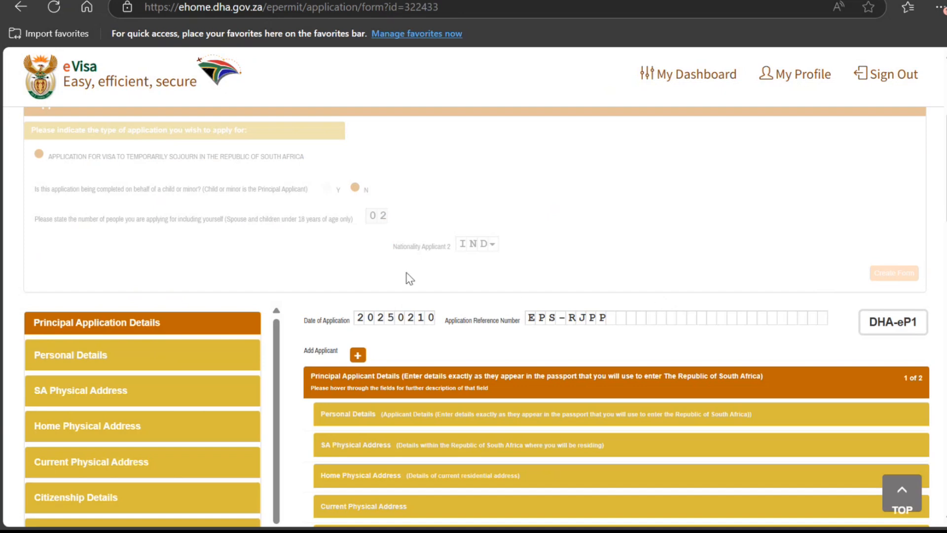
Step: Scroll through the generated form down to the Declaration and back, then expand Personal Details
{"action": "scroll", "coordinate": [111, 362], "scroll_direction": "down", "scroll_amount": 5}
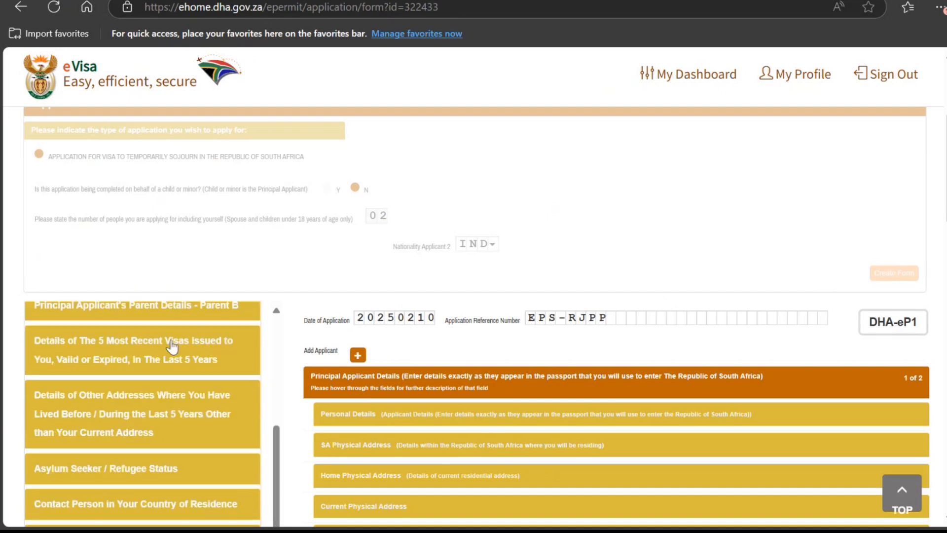
{"action": "scroll", "coordinate": [174, 349], "scroll_direction": "down", "scroll_amount": 3}
{"action": "scroll", "coordinate": [223, 402], "scroll_direction": "down", "scroll_amount": 5}
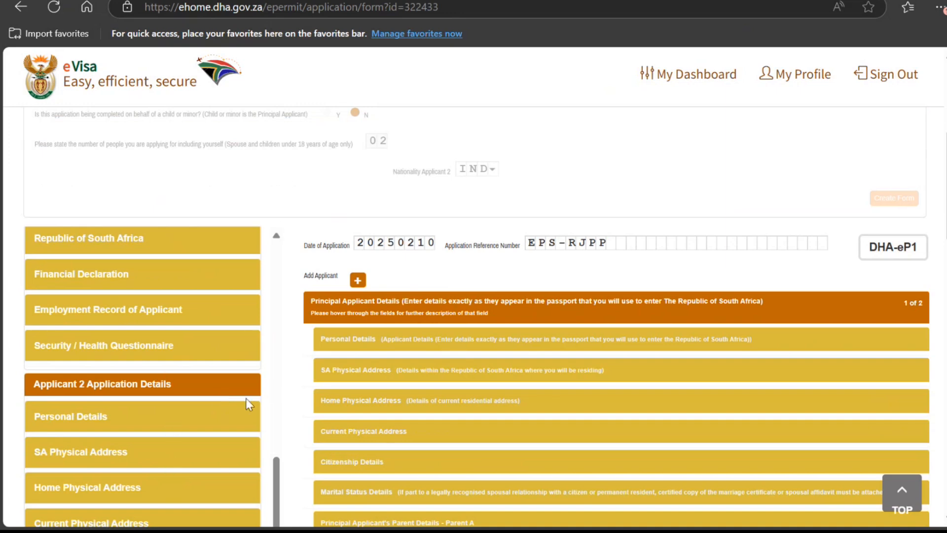
{"action": "scroll", "coordinate": [190, 434], "scroll_direction": "down", "scroll_amount": 5}
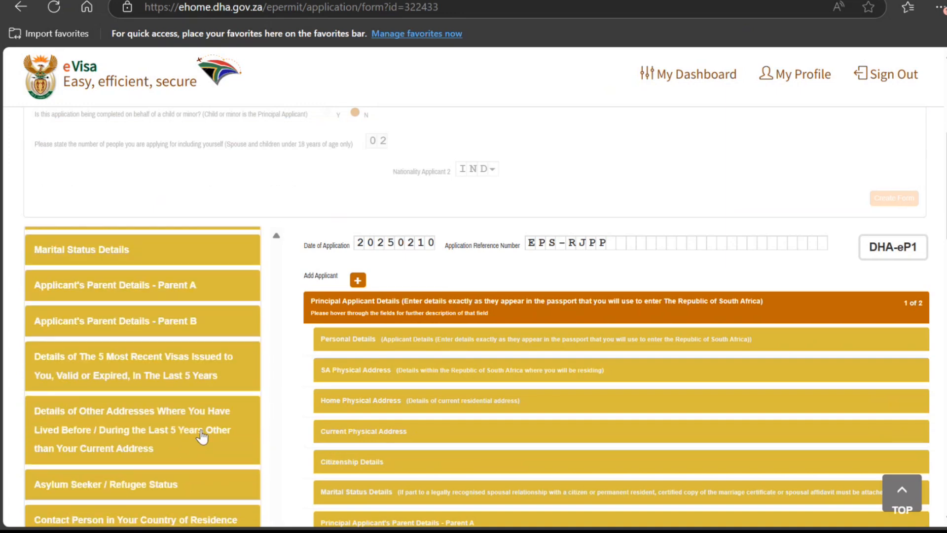
{"action": "scroll", "coordinate": [402, 365], "scroll_direction": "down", "scroll_amount": 7}
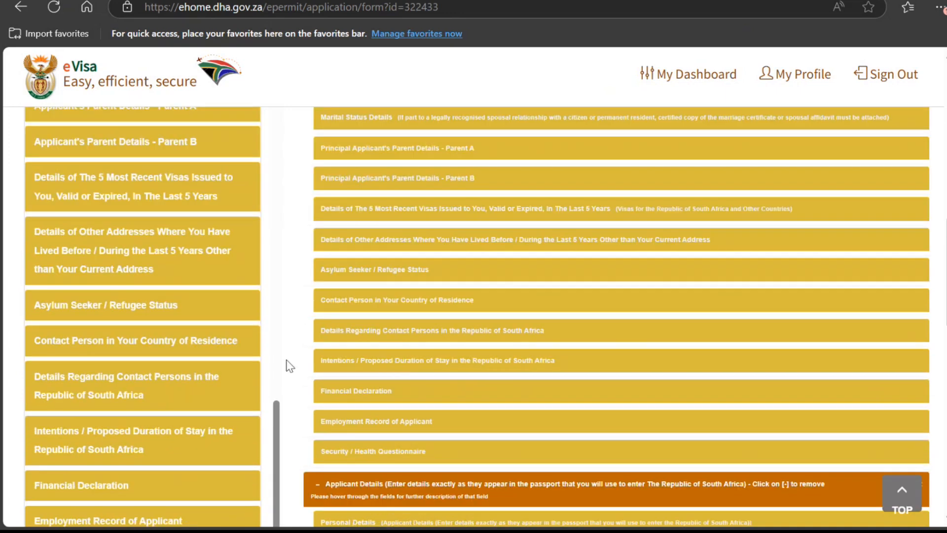
{"action": "scroll", "coordinate": [348, 404], "scroll_direction": "down", "scroll_amount": 15}
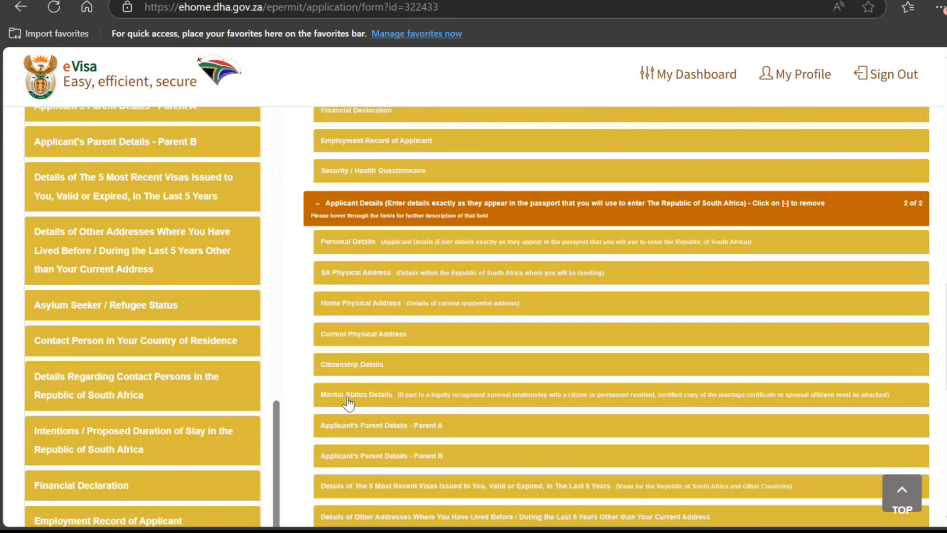
{"action": "scroll", "coordinate": [348, 397], "scroll_direction": "up", "scroll_amount": 7}
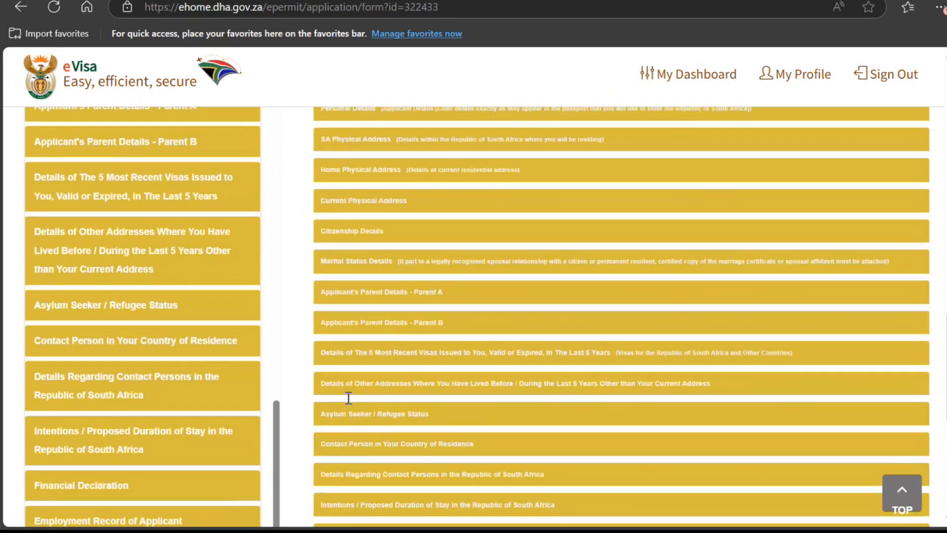
{"action": "scroll", "coordinate": [348, 398], "scroll_direction": "down", "scroll_amount": 7}
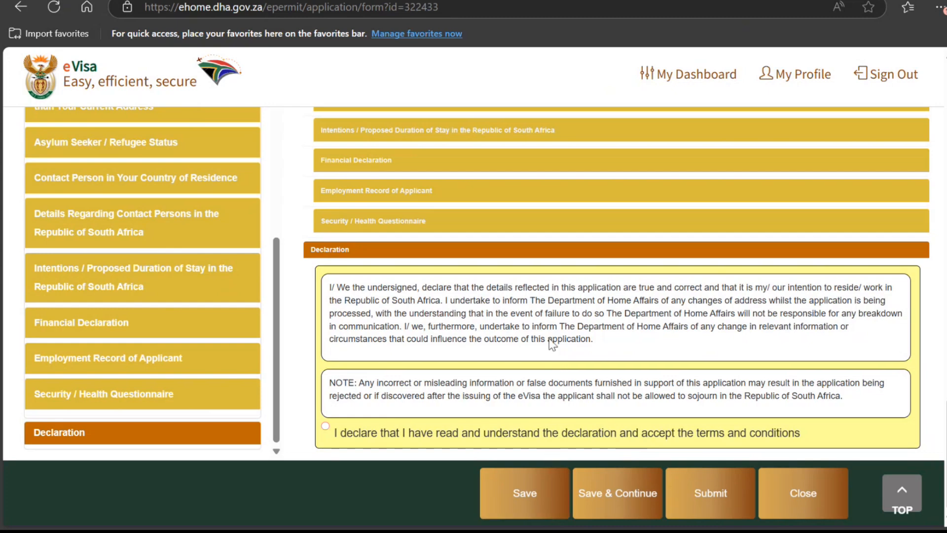
{"action": "scroll", "coordinate": [551, 341], "scroll_direction": "up", "scroll_amount": 20}
{"action": "scroll", "coordinate": [528, 330], "scroll_direction": "down", "scroll_amount": 6}
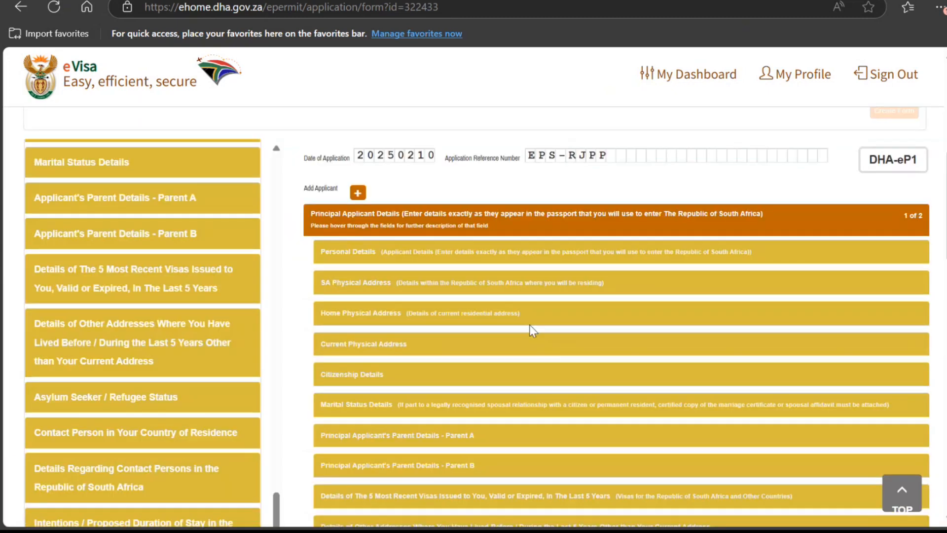
{"action": "left_click", "coordinate": [364, 254]}
Step: Mark it a new application: category VISITOR'S VISA SECTION 11, section 11(1)(A), title MR
{"action": "scroll", "coordinate": [408, 247], "scroll_direction": "down", "scroll_amount": 3}
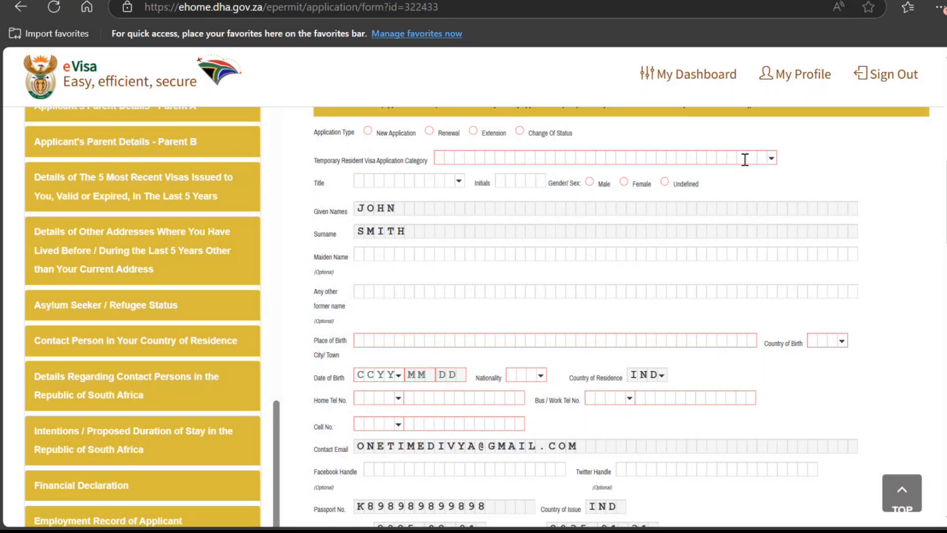
{"action": "left_click", "coordinate": [375, 133]}
{"action": "left_click", "coordinate": [770, 158]}
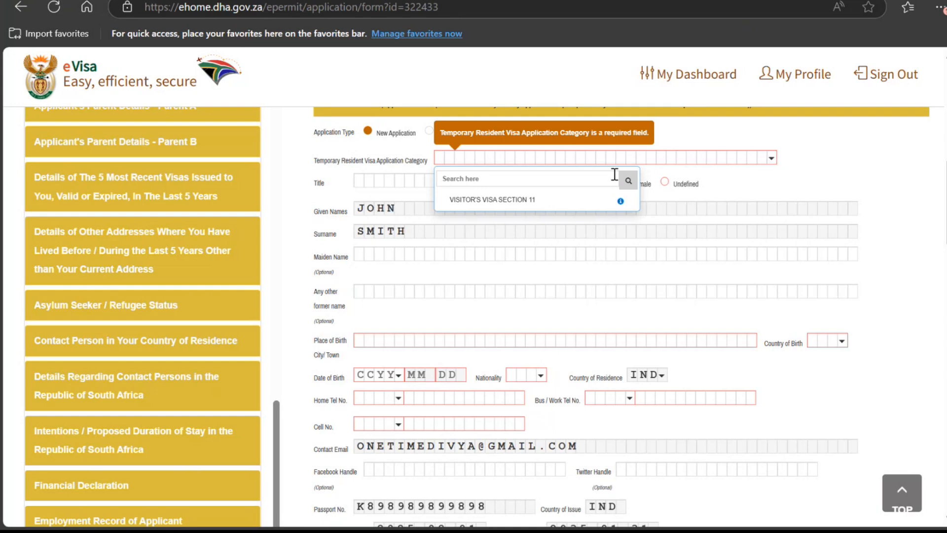
{"action": "left_click", "coordinate": [508, 201]}
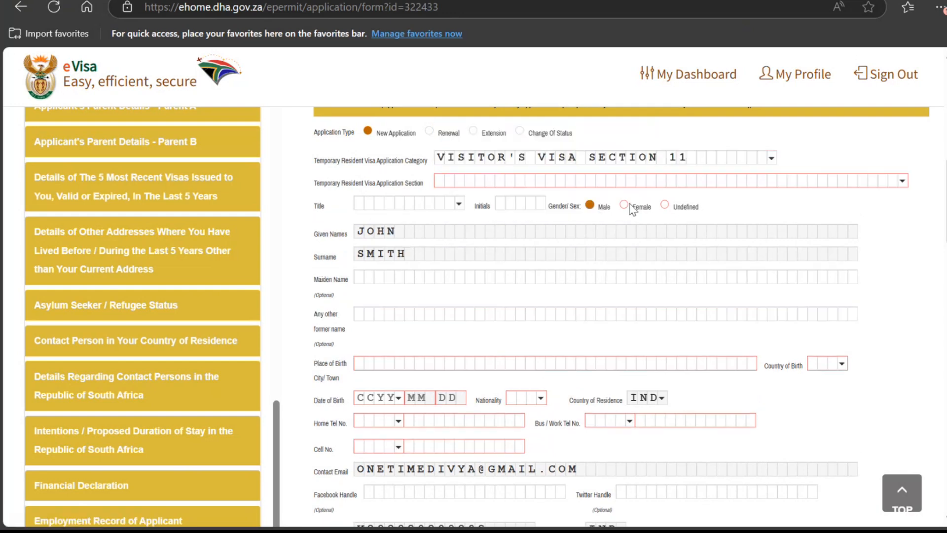
{"action": "left_click", "coordinate": [902, 180]}
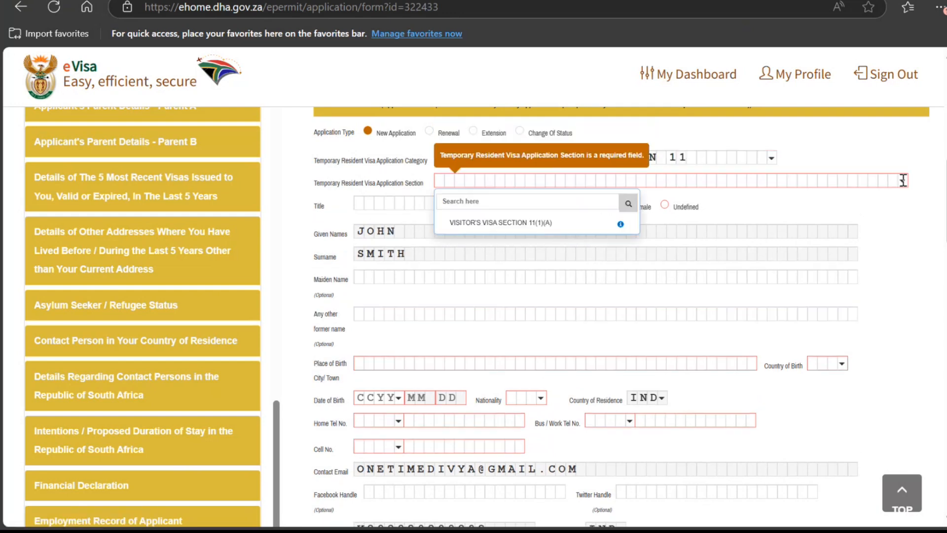
{"action": "left_click", "coordinate": [543, 222]}
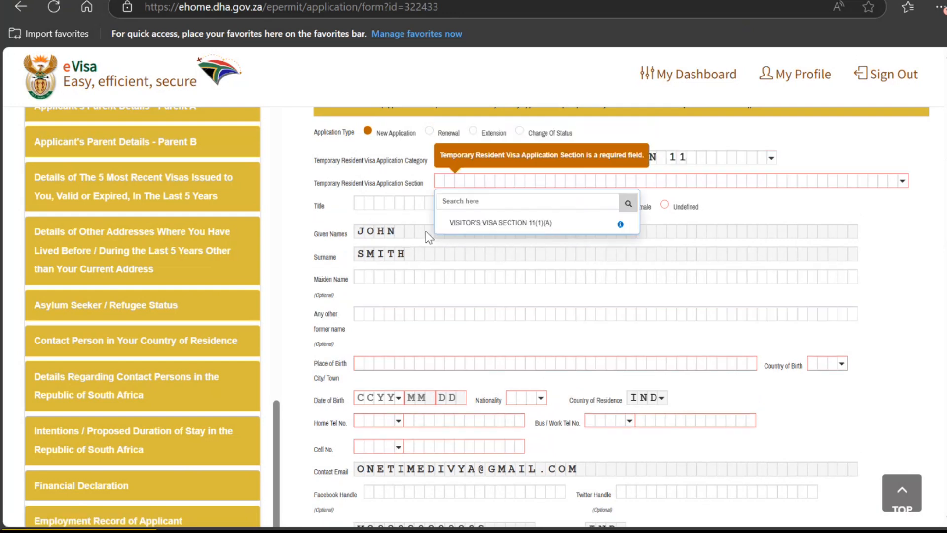
{"action": "left_click", "coordinate": [381, 207]}
{"action": "left_click", "coordinate": [385, 239]}
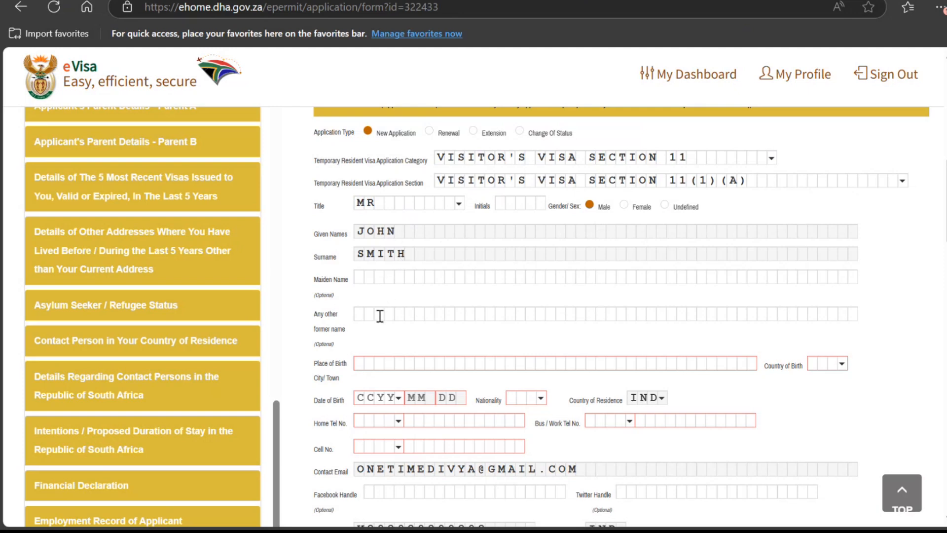
Step: Enter NEW DELHI as place of birth and IND - INDIA as country of birth
{"action": "left_click", "coordinate": [368, 364]}
{"action": "type", "text": "NEW"}
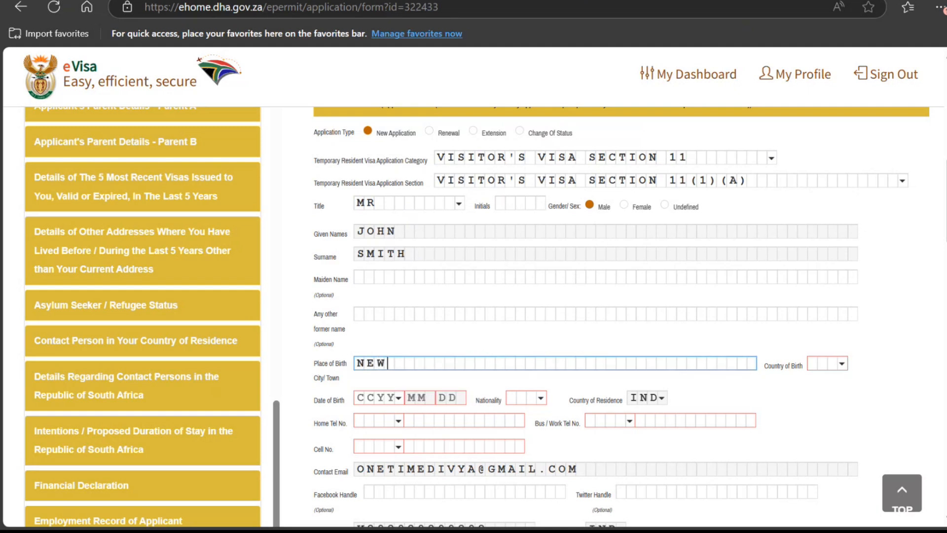
{"action": "type", "text": " DELHI"}
{"action": "key", "text": "Tab"}
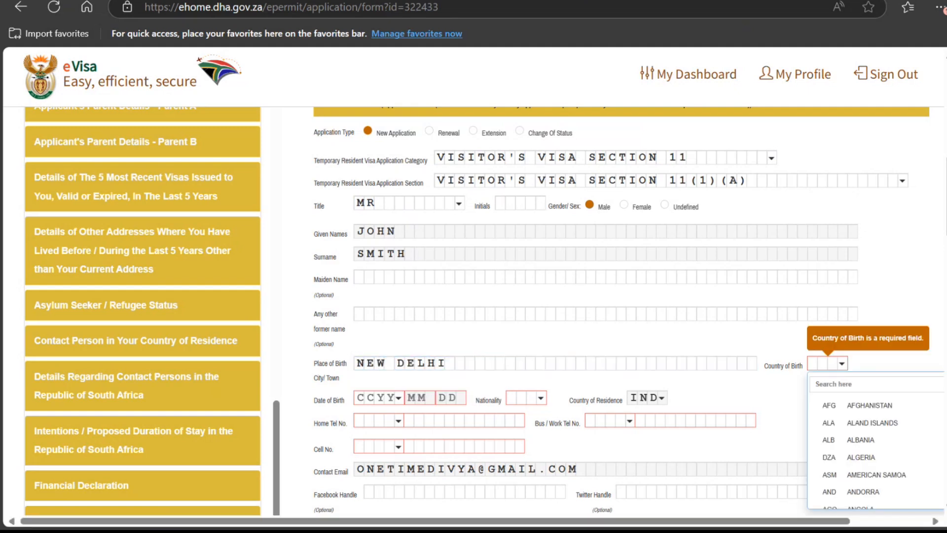
{"action": "left_click", "coordinate": [873, 383]}
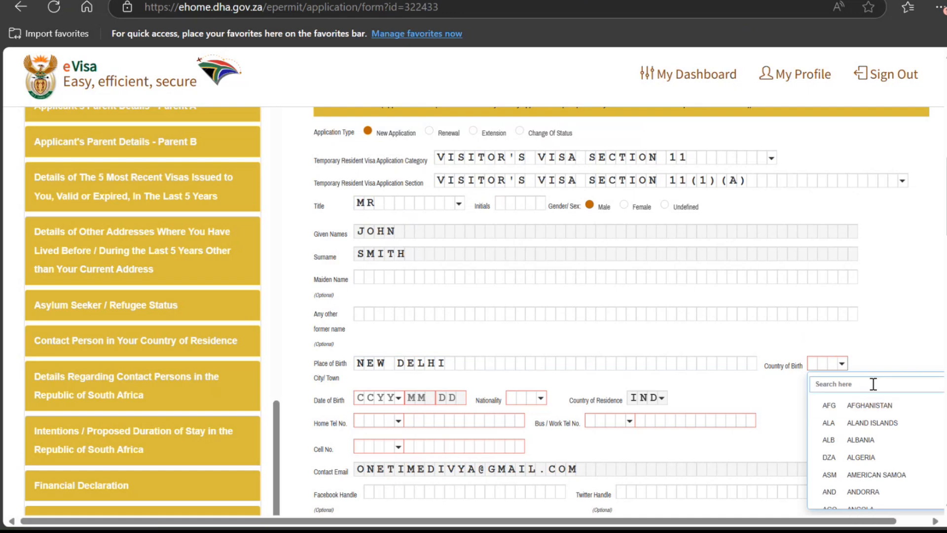
{"action": "type", "text": "indi"}
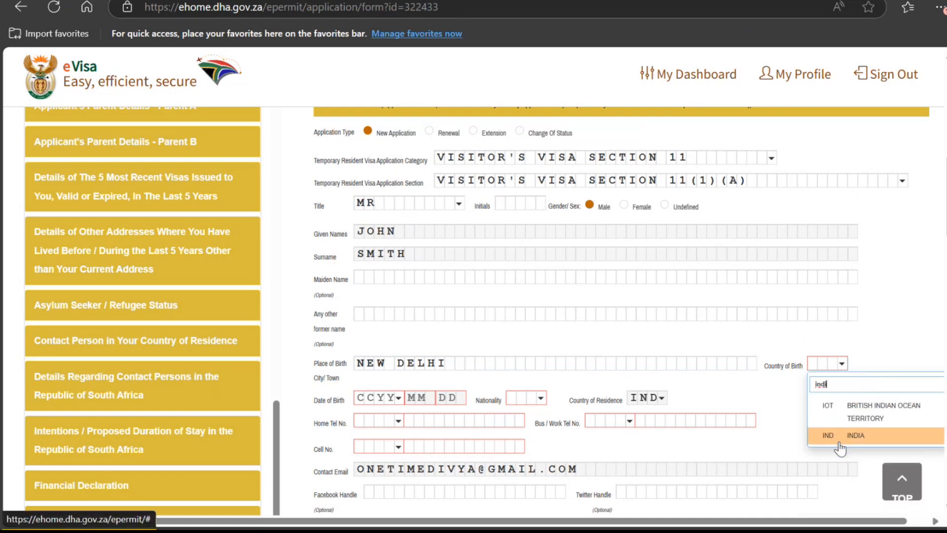
{"action": "left_click", "coordinate": [839, 443]}
Step: Set the date of birth to 1986/02/01
{"action": "left_click", "coordinate": [360, 396]}
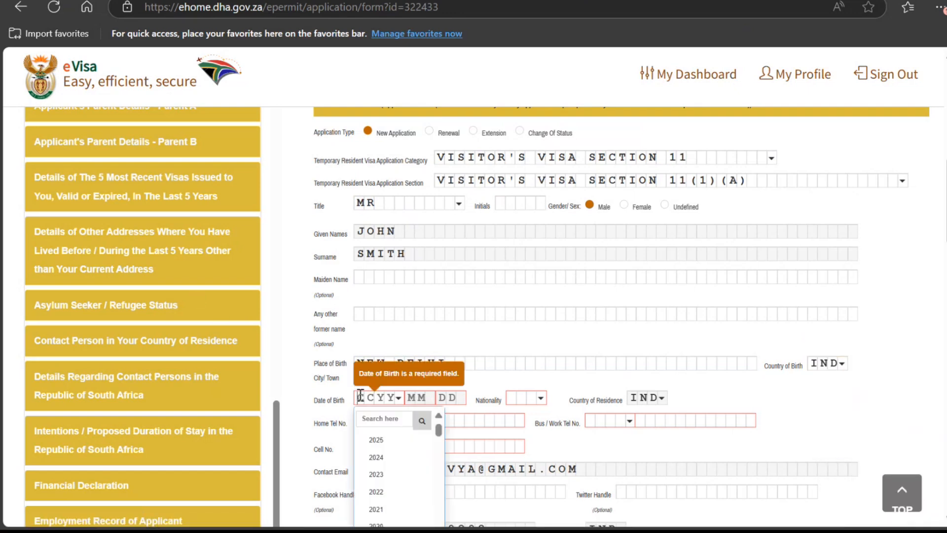
{"action": "scroll", "coordinate": [382, 466], "scroll_direction": "down", "scroll_amount": 9}
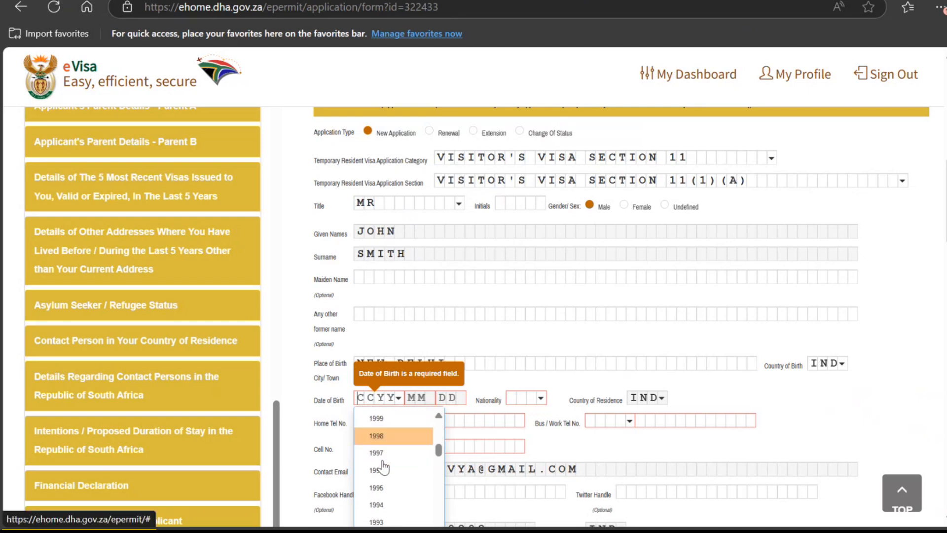
{"action": "scroll", "coordinate": [382, 465], "scroll_direction": "down", "scroll_amount": 4}
{"action": "left_click", "coordinate": [406, 433]}
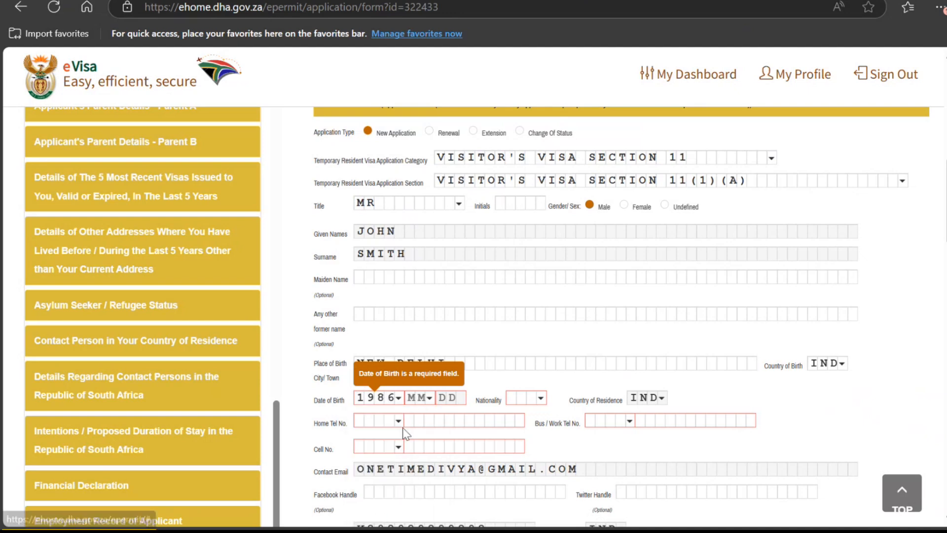
{"action": "left_click", "coordinate": [427, 397]}
{"action": "left_click", "coordinate": [432, 456]}
{"action": "left_click", "coordinate": [450, 398]}
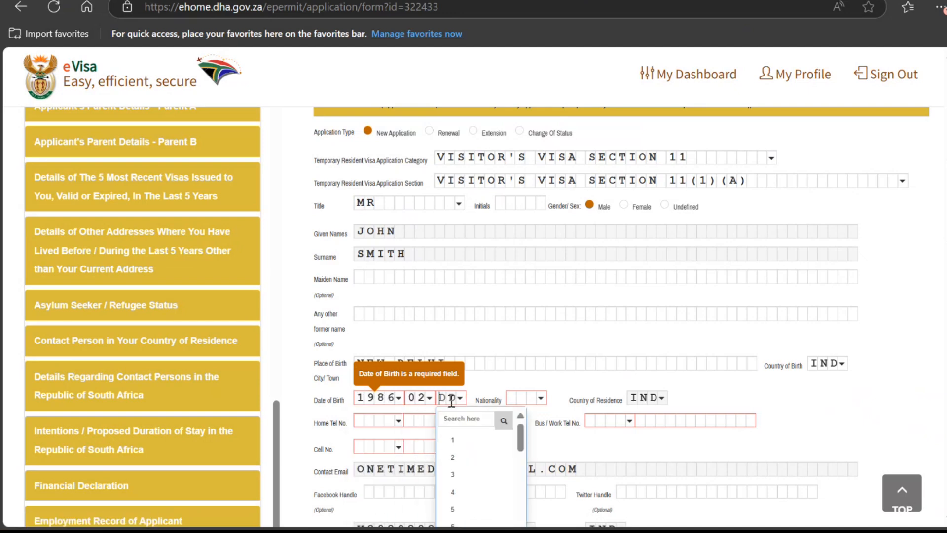
{"action": "left_click", "coordinate": [450, 439]}
Step: Set the nationality to IND - INDIA
{"action": "left_click", "coordinate": [530, 397]}
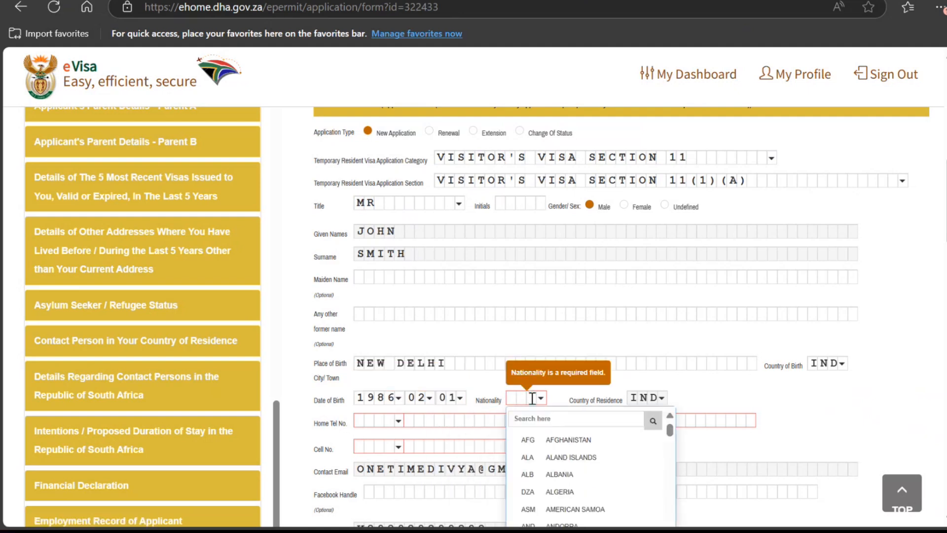
{"action": "left_click", "coordinate": [539, 426]}
{"action": "type", "text": "in"}
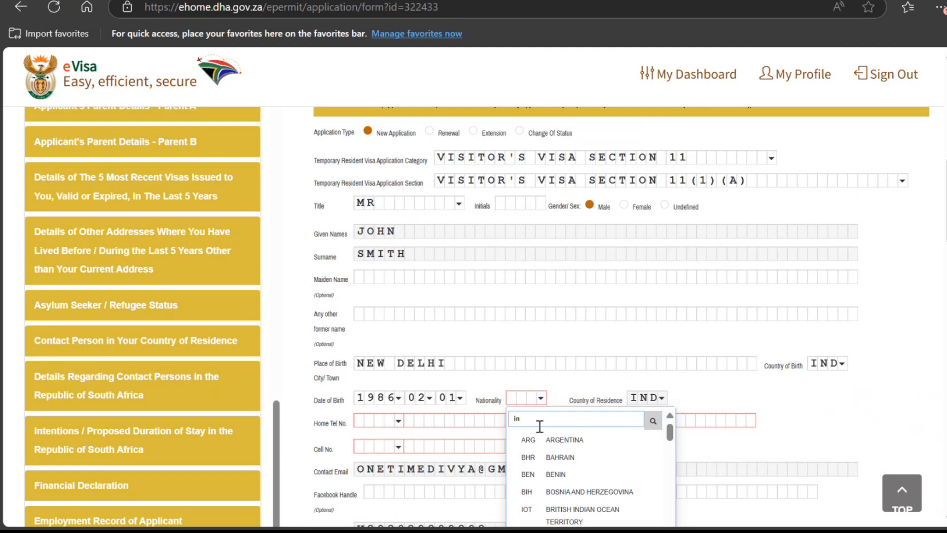
{"action": "type", "text": "di"}
{"action": "left_click", "coordinate": [526, 471]}
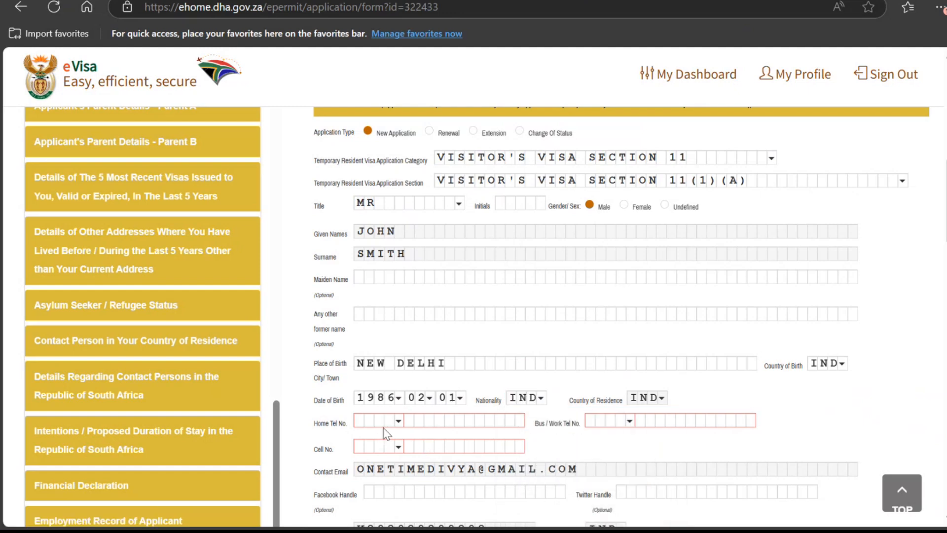
Step: Choose the +91 dialing code and enter the applicant's mobile number as the cell number
{"action": "left_click", "coordinate": [378, 448]}
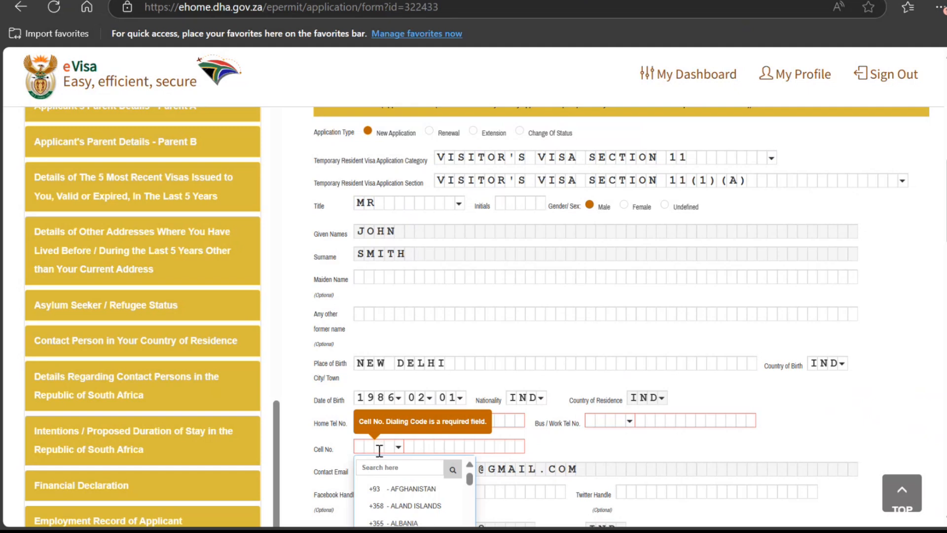
{"action": "left_click", "coordinate": [387, 466]}
{"action": "type", "text": "+91"}
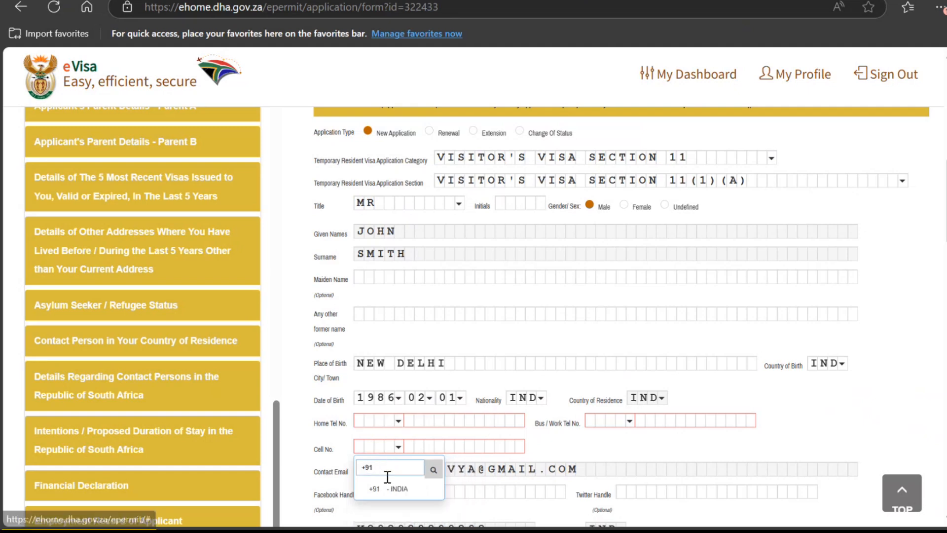
{"action": "left_click", "coordinate": [388, 489]}
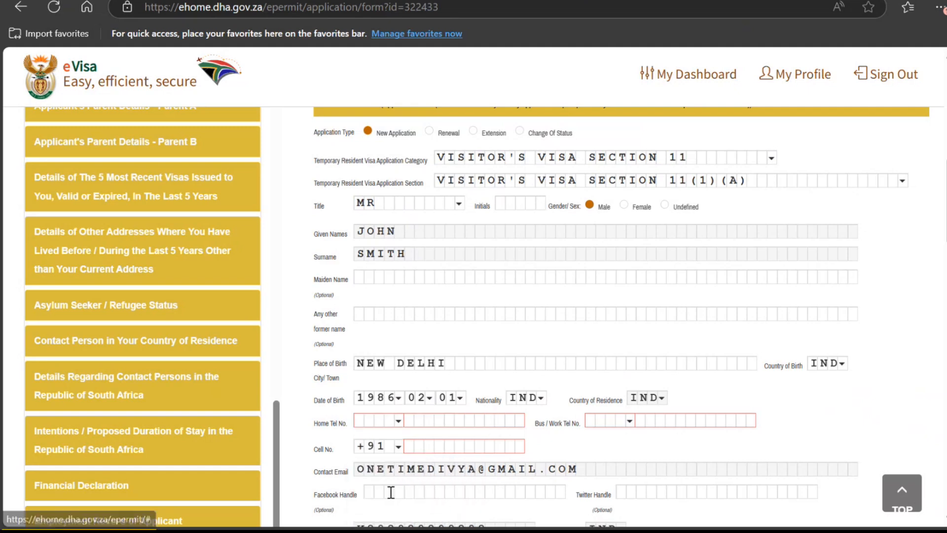
{"action": "left_click", "coordinate": [405, 447]}
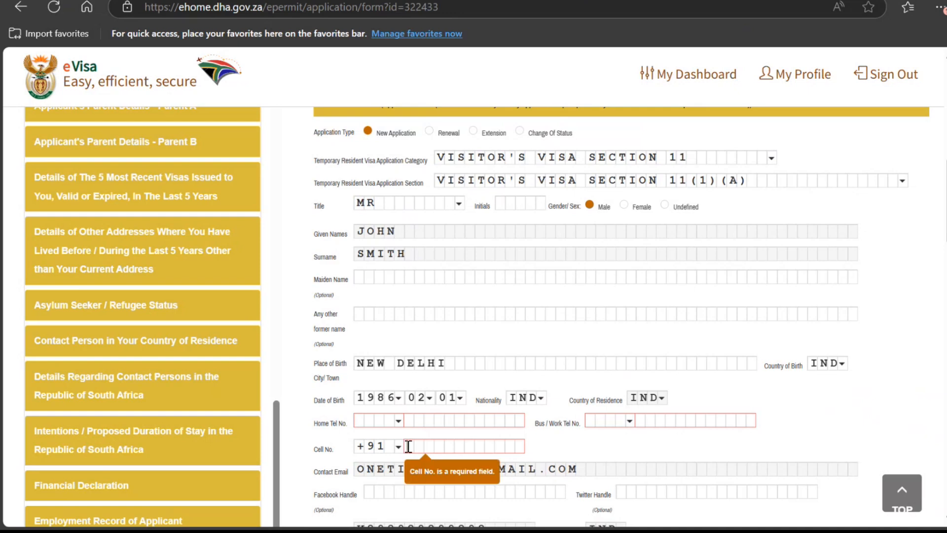
{"action": "type", "text": "9676"}
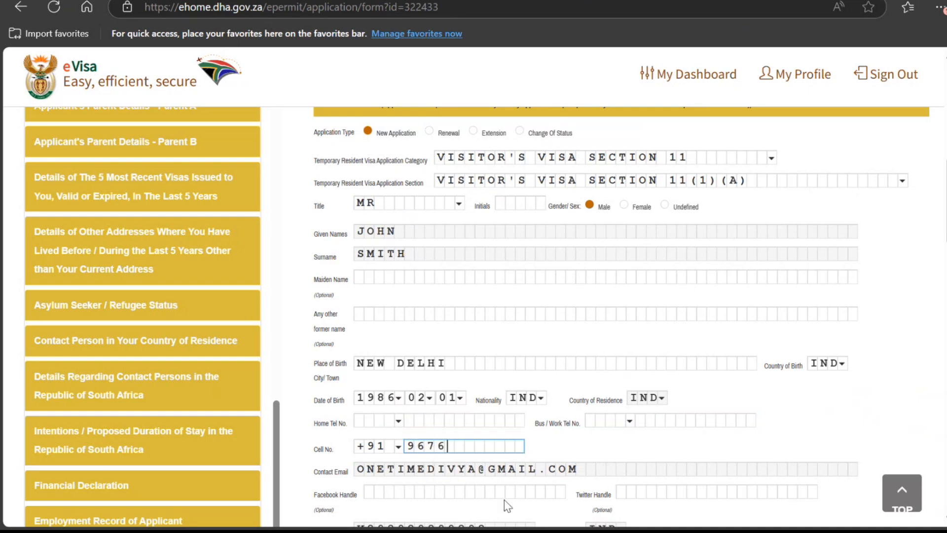
{"action": "type", "text": "76767676"}
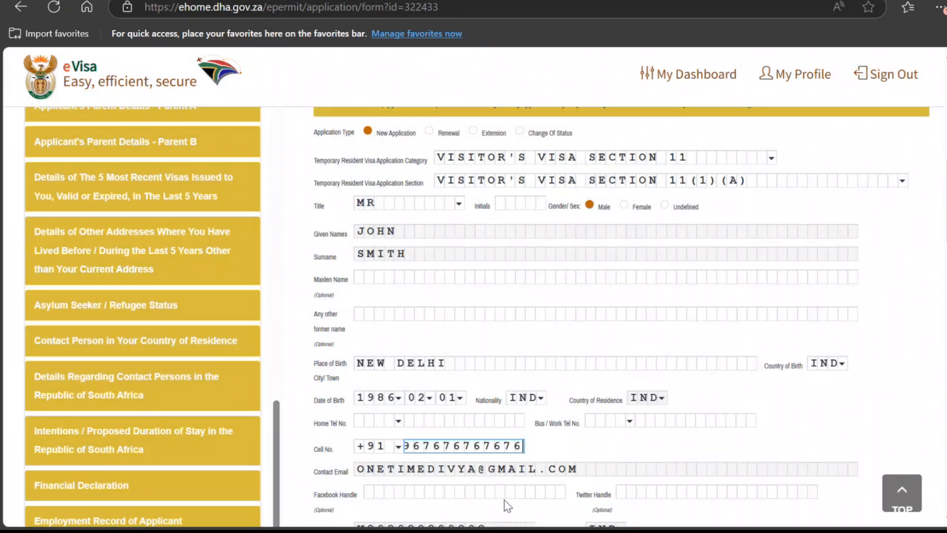
{"action": "left_click", "coordinate": [609, 449]}
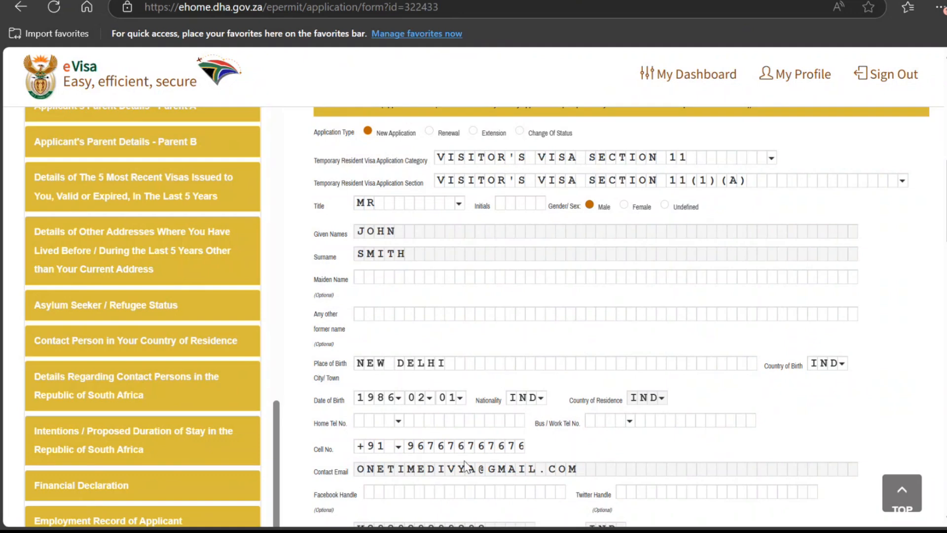
Step: Set the passport type to PASSPORT
{"action": "scroll", "coordinate": [466, 466], "scroll_direction": "down", "scroll_amount": 2}
{"action": "scroll", "coordinate": [464, 466], "scroll_direction": "down", "scroll_amount": 1}
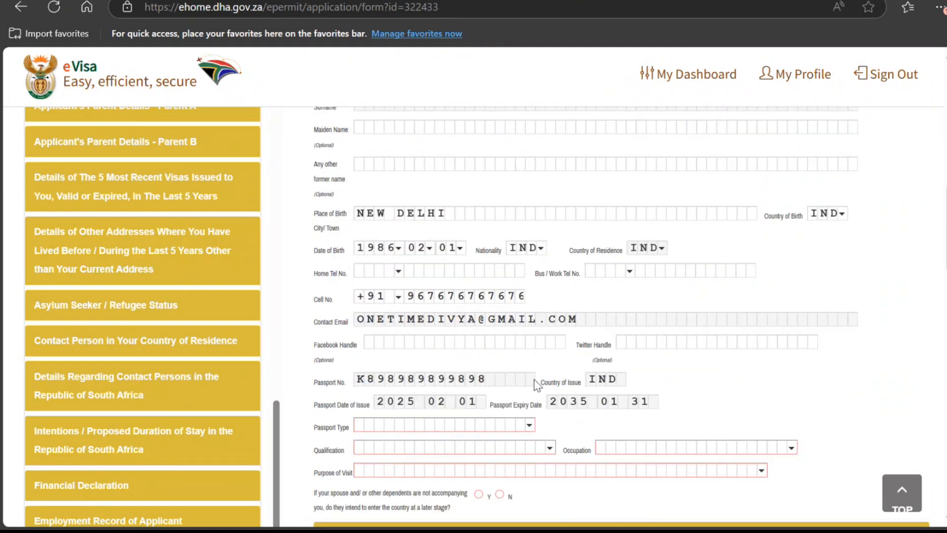
{"action": "scroll", "coordinate": [537, 384], "scroll_direction": "down", "scroll_amount": 3}
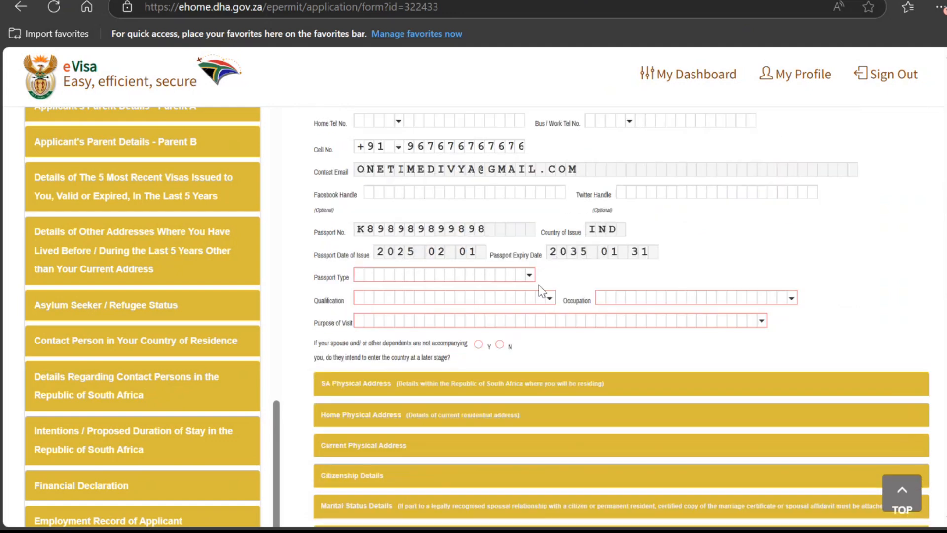
{"action": "left_click", "coordinate": [528, 274]}
{"action": "left_click", "coordinate": [486, 294]}
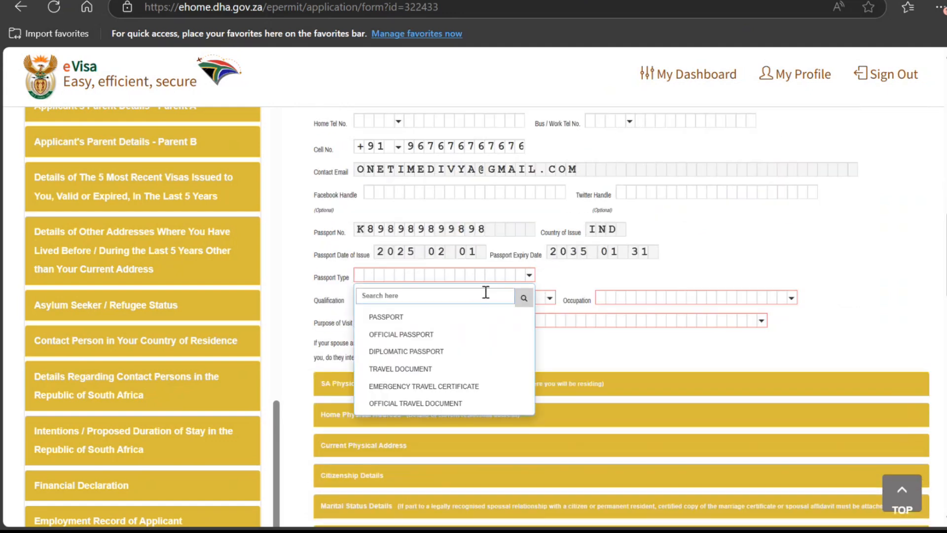
{"action": "type", "text": "indi"}
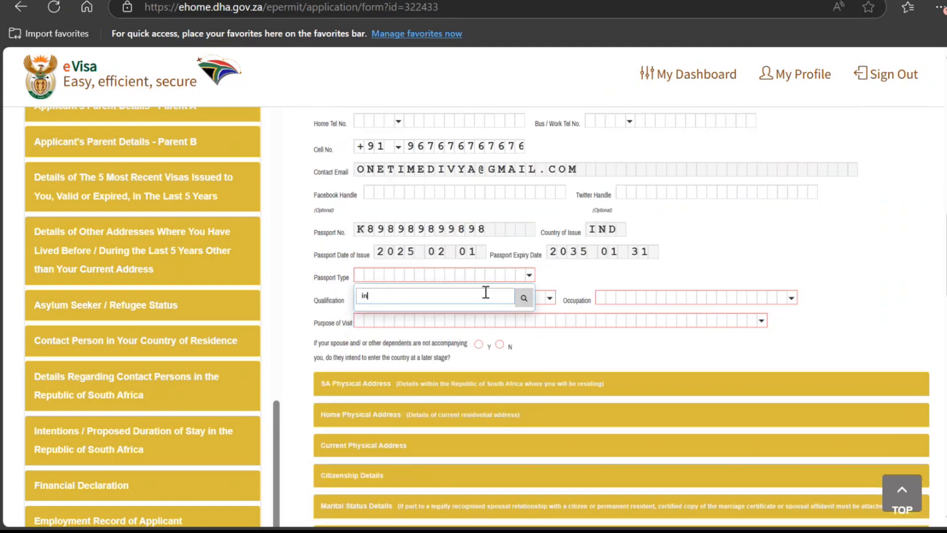
{"action": "key", "text": "BackSpace"}
{"action": "key", "text": "BackSpace"}
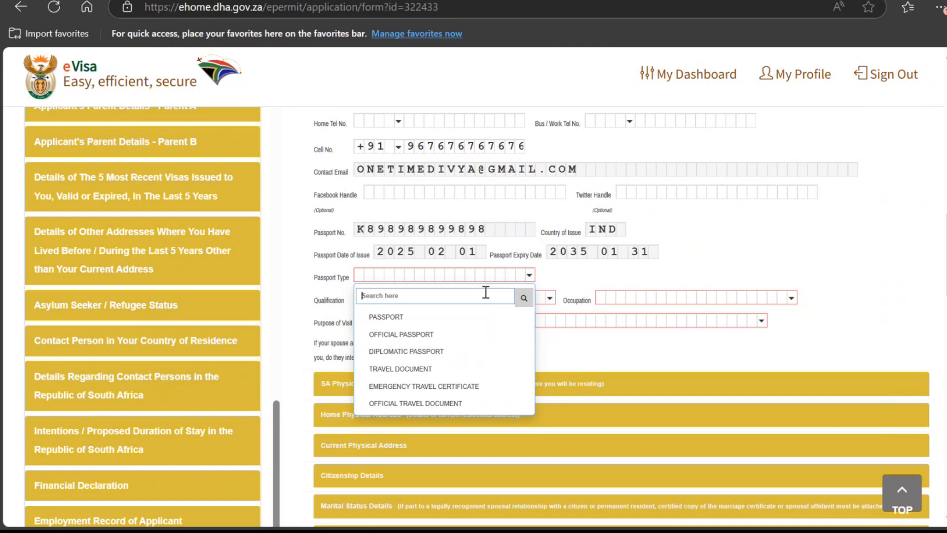
{"action": "left_click", "coordinate": [467, 316]}
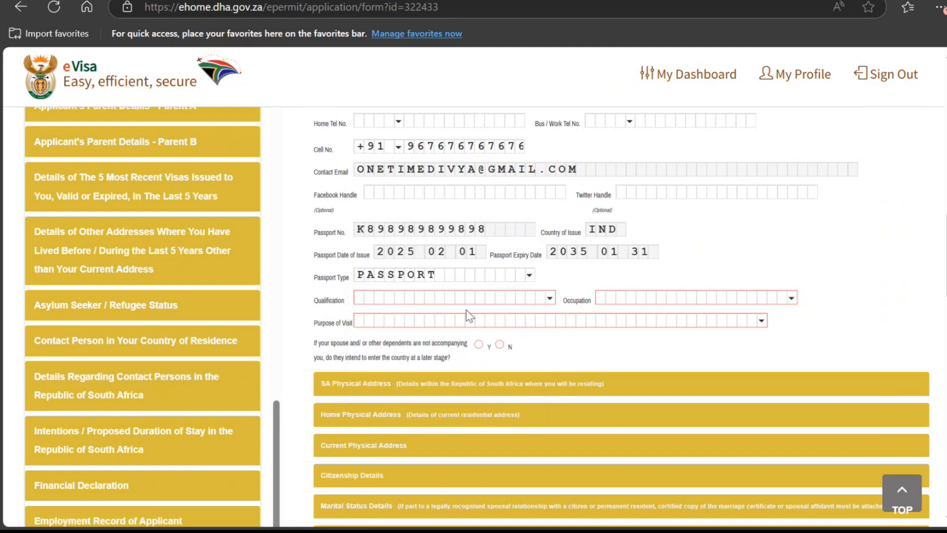
Step: Set the qualification to GRADUATE and the occupation to OTHER
{"action": "left_click", "coordinate": [477, 299]}
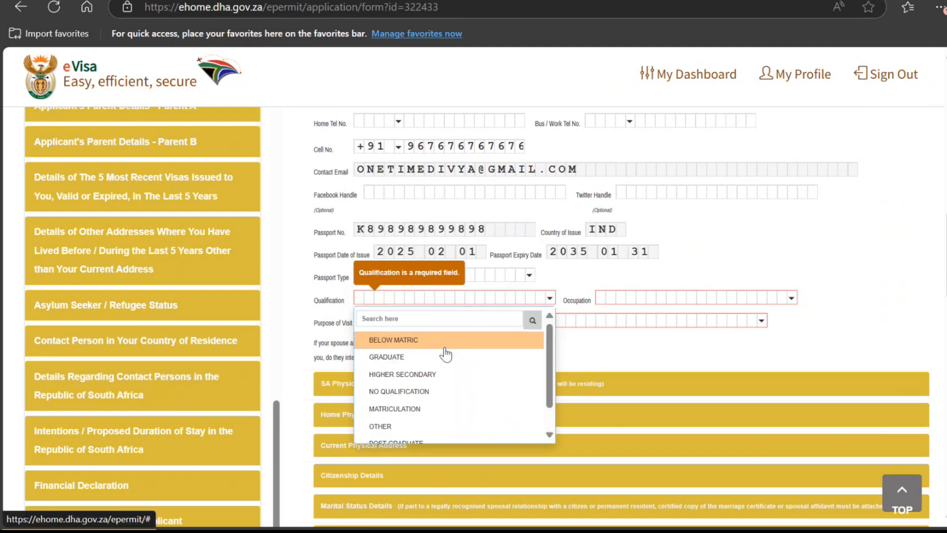
{"action": "scroll", "coordinate": [445, 384], "scroll_direction": "down", "scroll_amount": 1}
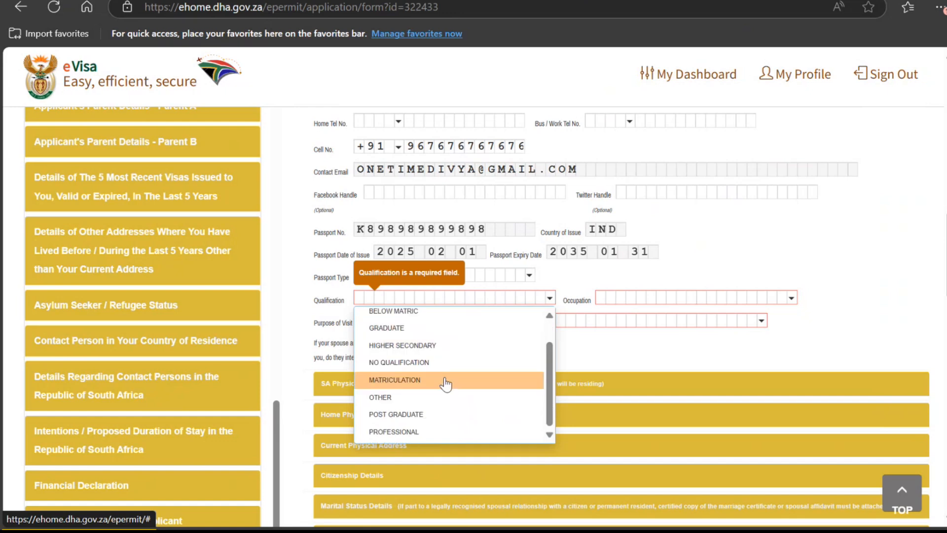
{"action": "left_click", "coordinate": [429, 327]}
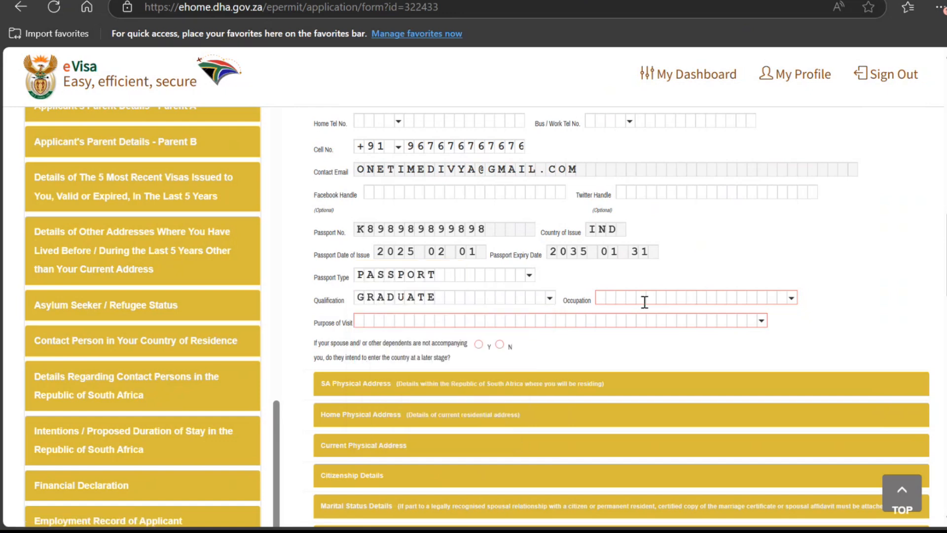
{"action": "left_click", "coordinate": [644, 298]}
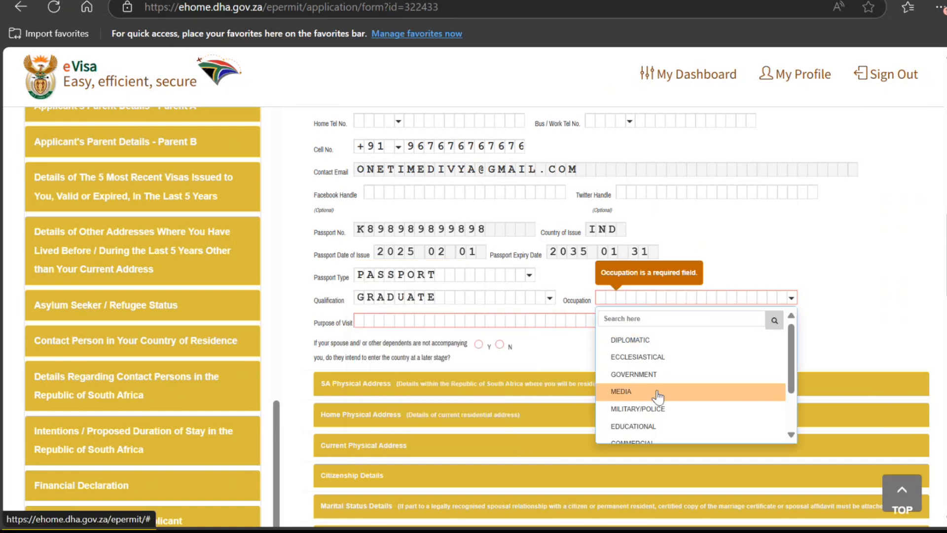
{"action": "scroll", "coordinate": [656, 392], "scroll_direction": "down", "scroll_amount": 1}
{"action": "scroll", "coordinate": [657, 398], "scroll_direction": "down", "scroll_amount": 1}
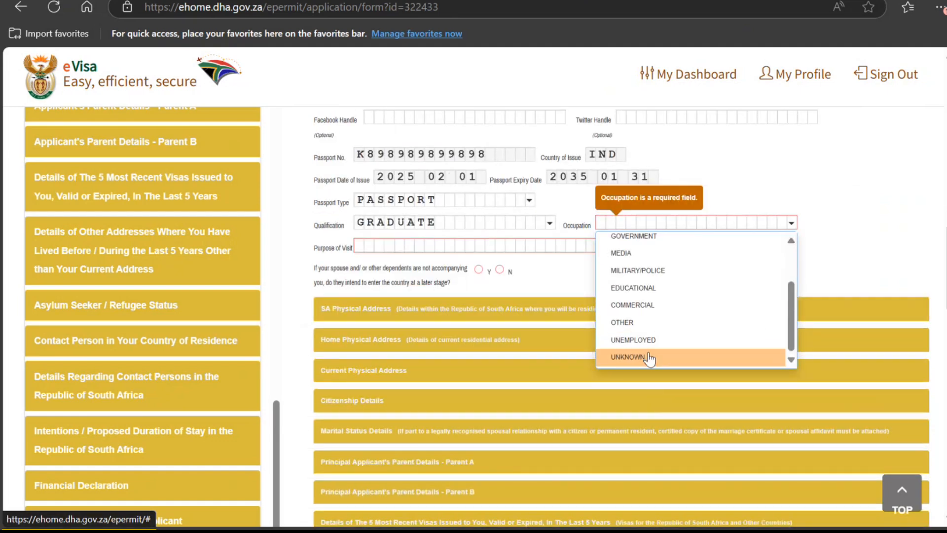
{"action": "scroll", "coordinate": [649, 346], "scroll_direction": "up", "scroll_amount": 2}
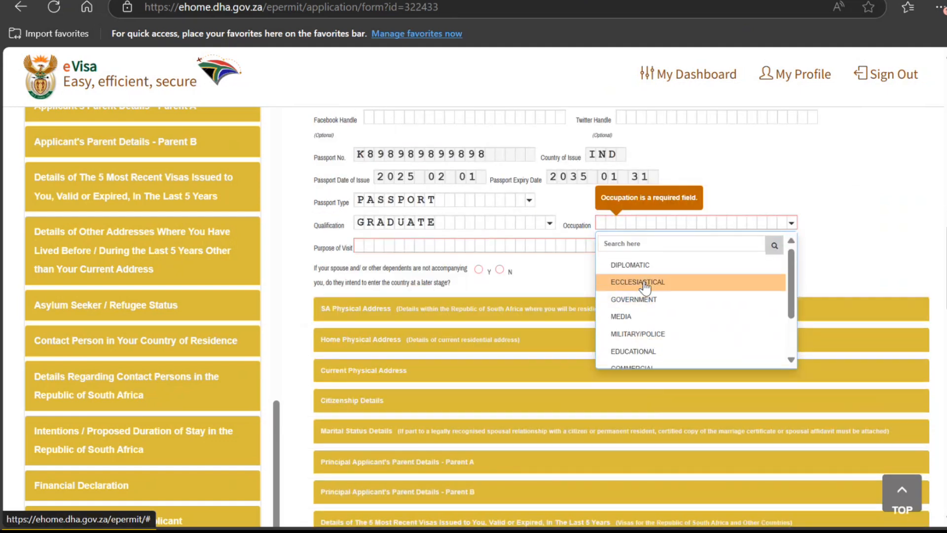
{"action": "scroll", "coordinate": [650, 316], "scroll_direction": "down", "scroll_amount": 2}
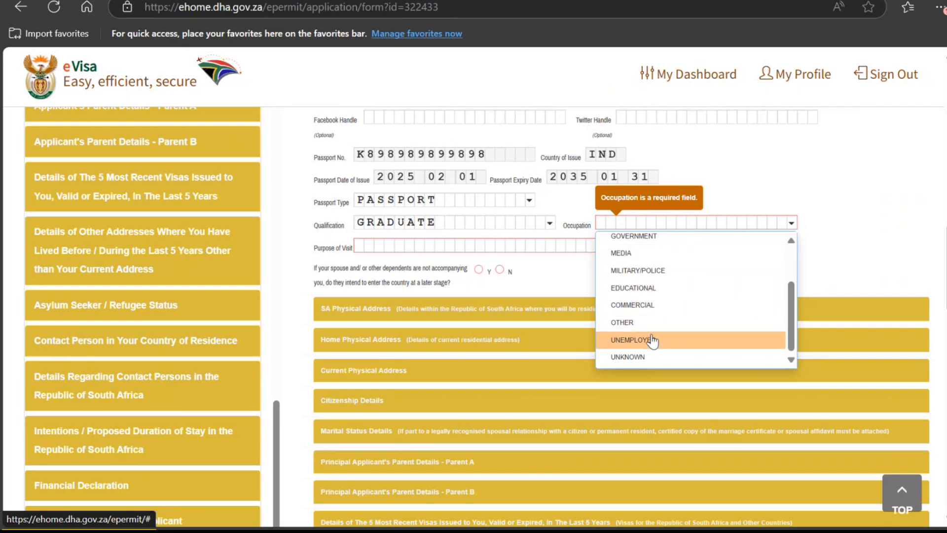
{"action": "left_click", "coordinate": [653, 321]}
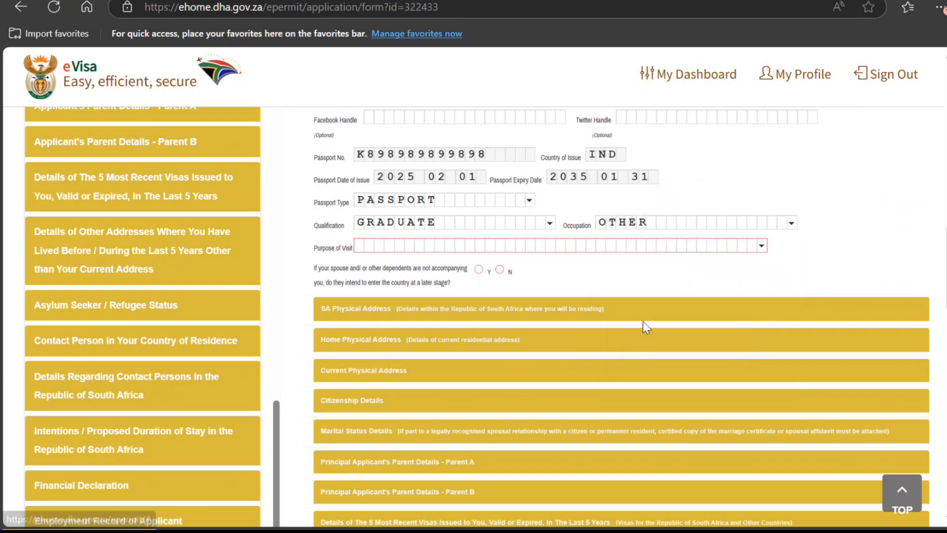
Step: Choose TOURISM as the purpose of visit and answer No to dependents entering later
{"action": "left_click", "coordinate": [518, 246]}
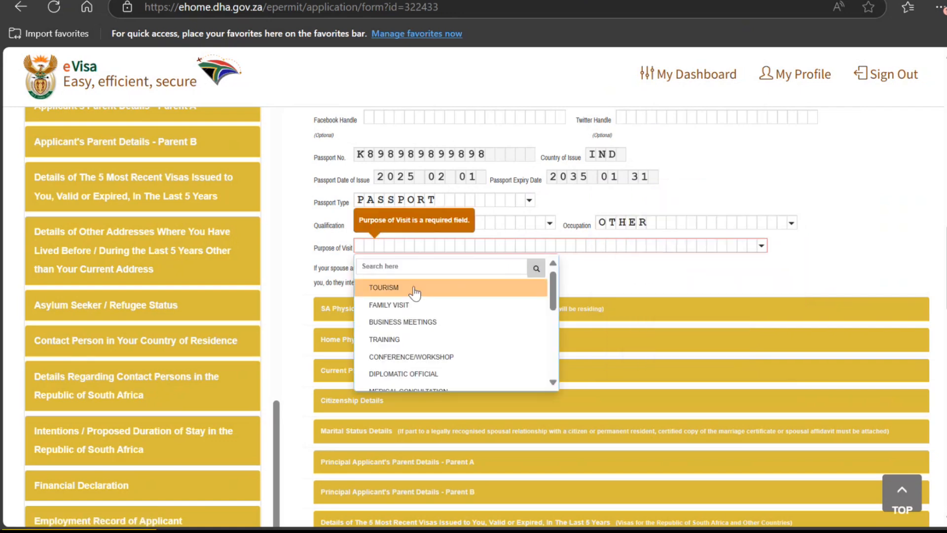
{"action": "left_click", "coordinate": [435, 287]}
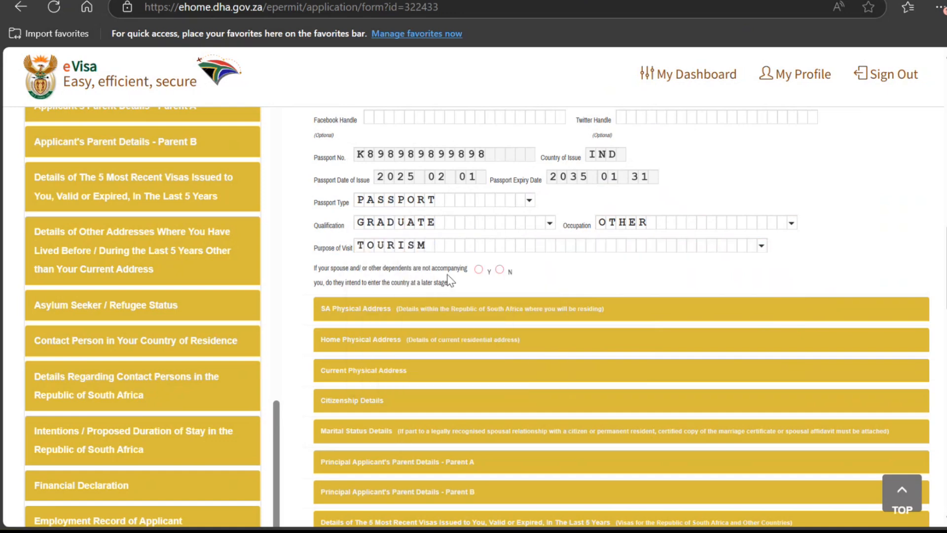
{"action": "left_click", "coordinate": [500, 270]}
Step: Enter the unit number, street number, street name and suburb of the SA physical address
{"action": "scroll", "coordinate": [445, 352], "scroll_direction": "down", "scroll_amount": 1}
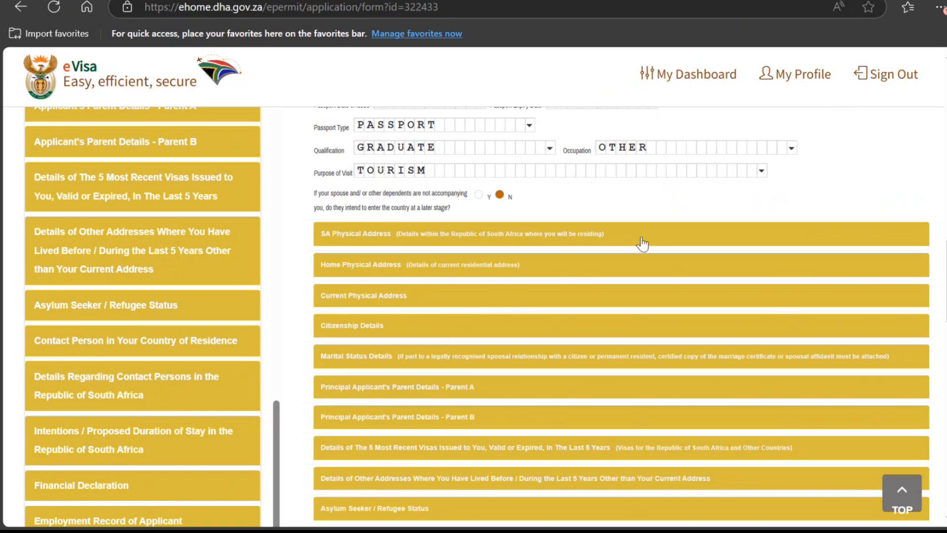
{"action": "scroll", "coordinate": [644, 242], "scroll_direction": "down", "scroll_amount": 3}
{"action": "scroll", "coordinate": [643, 243], "scroll_direction": "up", "scroll_amount": 3}
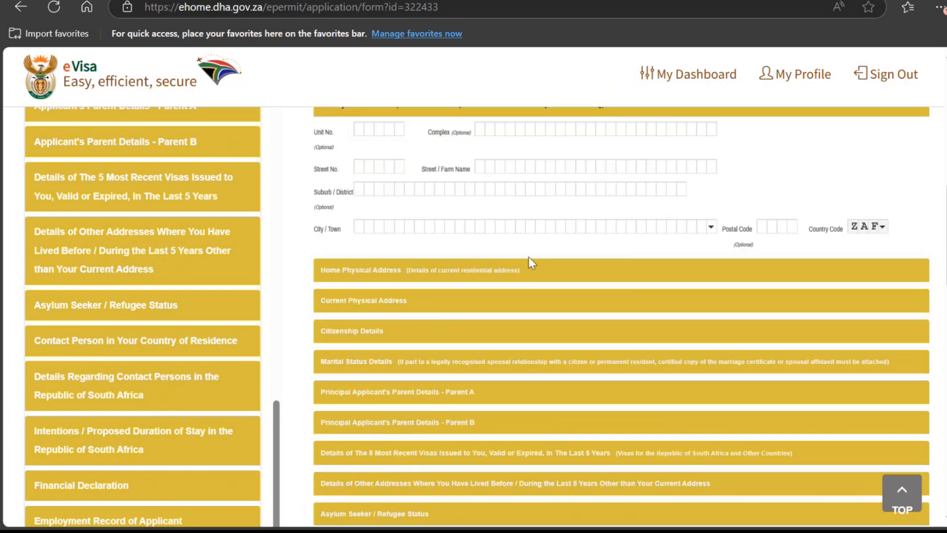
{"action": "scroll", "coordinate": [529, 256], "scroll_direction": "up", "scroll_amount": 3}
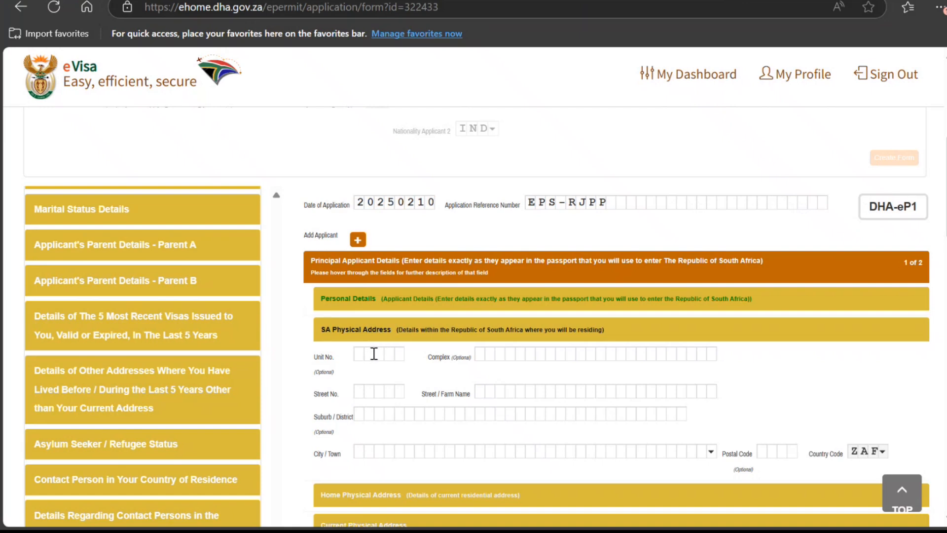
{"action": "left_click", "coordinate": [374, 354]}
{"action": "type", "text": "ASXAS"}
{"action": "left_click", "coordinate": [388, 393]}
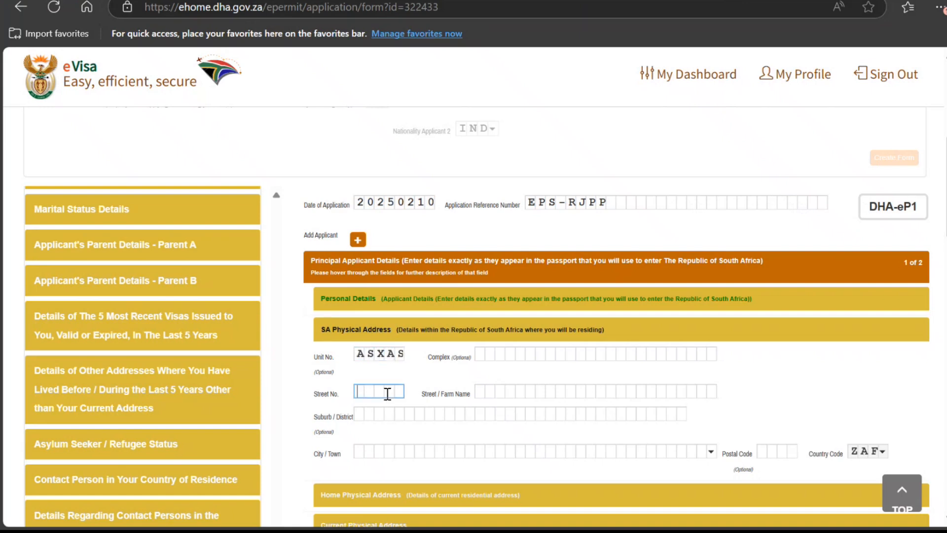
{"action": "type", "text": "87878"}
{"action": "key", "text": "Tab"}
{"action": "type", "text": "J"}
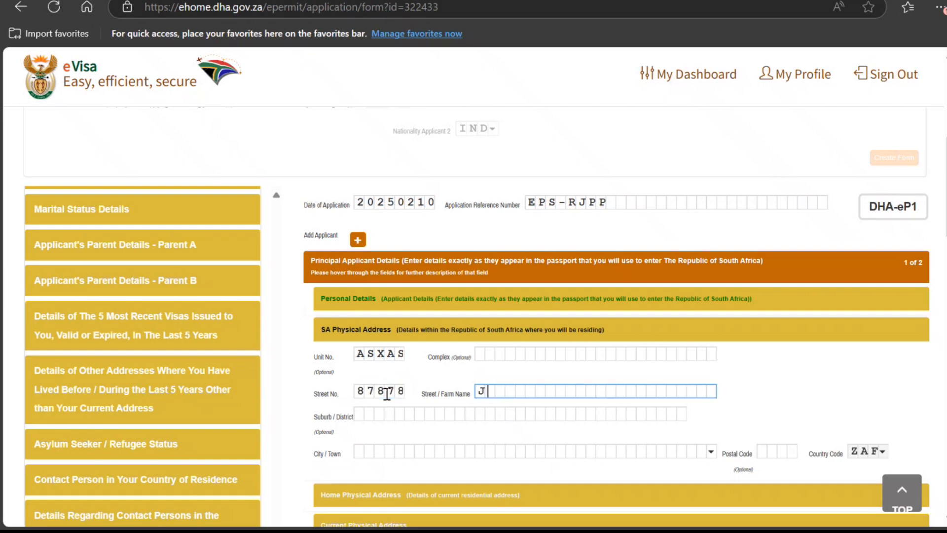
{"action": "type", "text": "JHHJHH"}
{"action": "key", "text": "Tab"}
{"action": "type", "text": "FGFGFGFGF"}
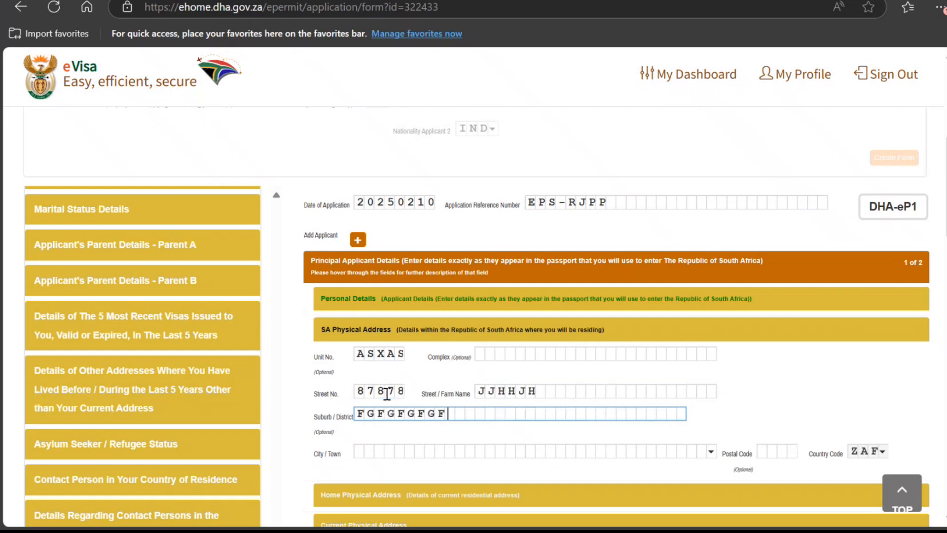
Step: Pick the city from the City/Town list and enter the postal code
{"action": "key", "text": "Tab"}
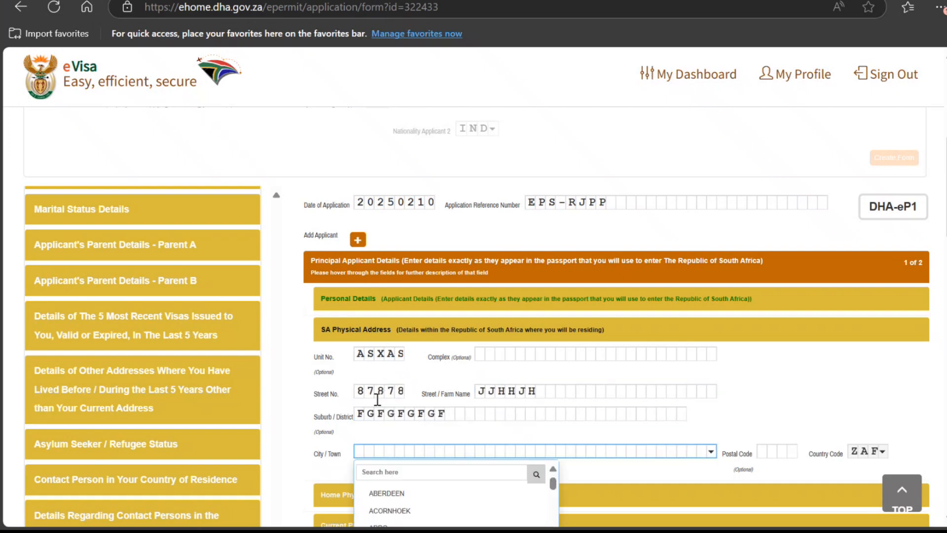
{"action": "scroll", "coordinate": [382, 397], "scroll_direction": "down", "scroll_amount": 2}
{"action": "scroll", "coordinate": [397, 439], "scroll_direction": "down", "scroll_amount": 5}
{"action": "left_click", "coordinate": [398, 433]}
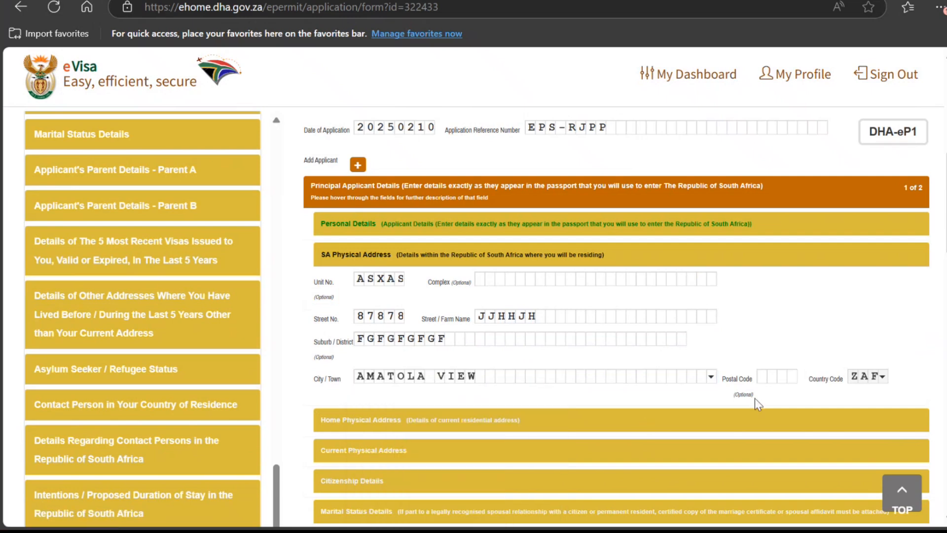
{"action": "left_click", "coordinate": [774, 378]}
{"action": "type", "text": "8989"}
{"action": "left_click_drag", "start_coordinate": [766, 367], "coordinate": [791, 329]}
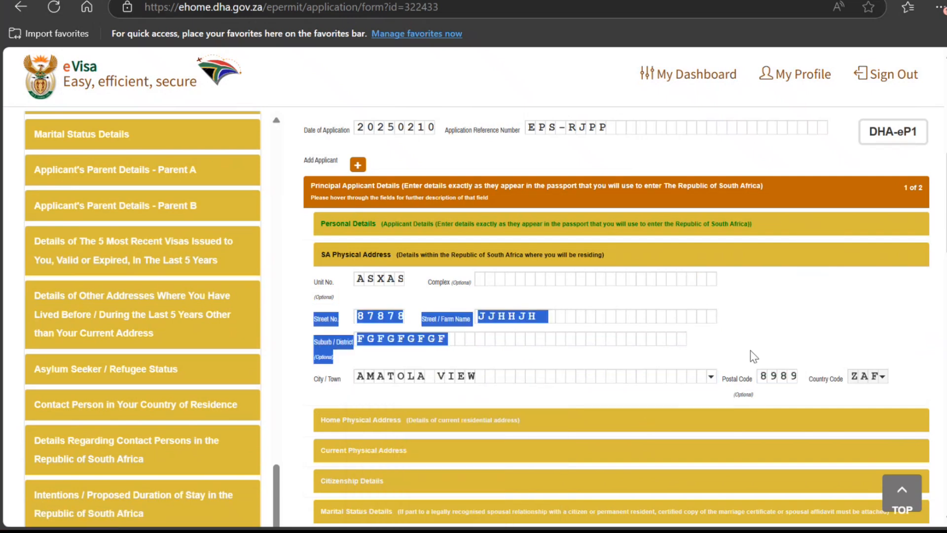
{"action": "scroll", "coordinate": [646, 373], "scroll_direction": "down", "scroll_amount": 3}
{"action": "scroll", "coordinate": [484, 316], "scroll_direction": "up", "scroll_amount": 2}
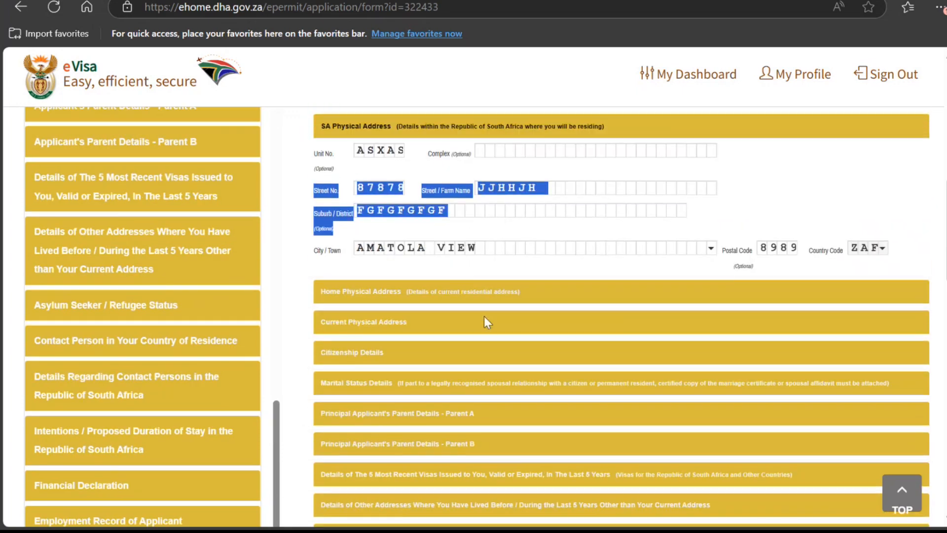
Step: Type the home physical address into the Home Physical Address box
{"action": "left_click", "coordinate": [423, 354]}
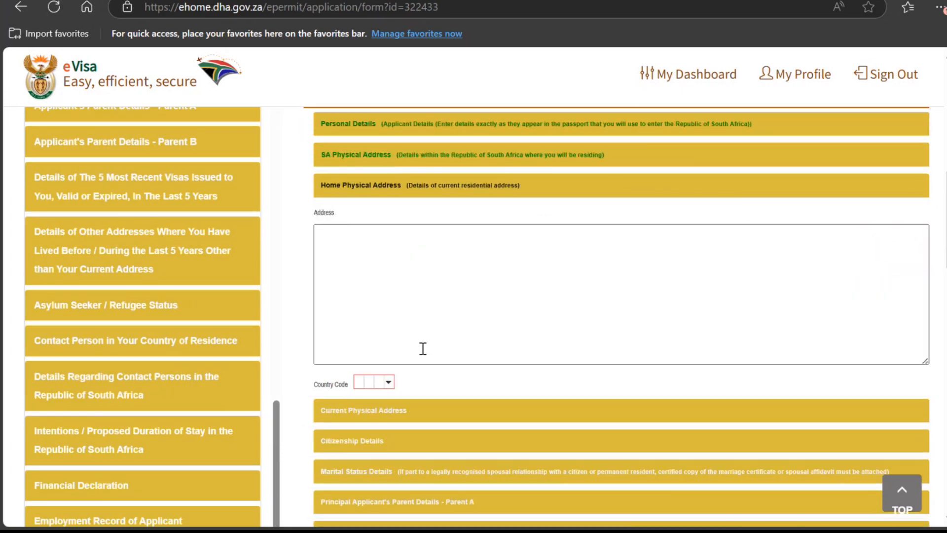
{"action": "left_click", "coordinate": [456, 196]}
{"action": "type", "text": "HJ"}
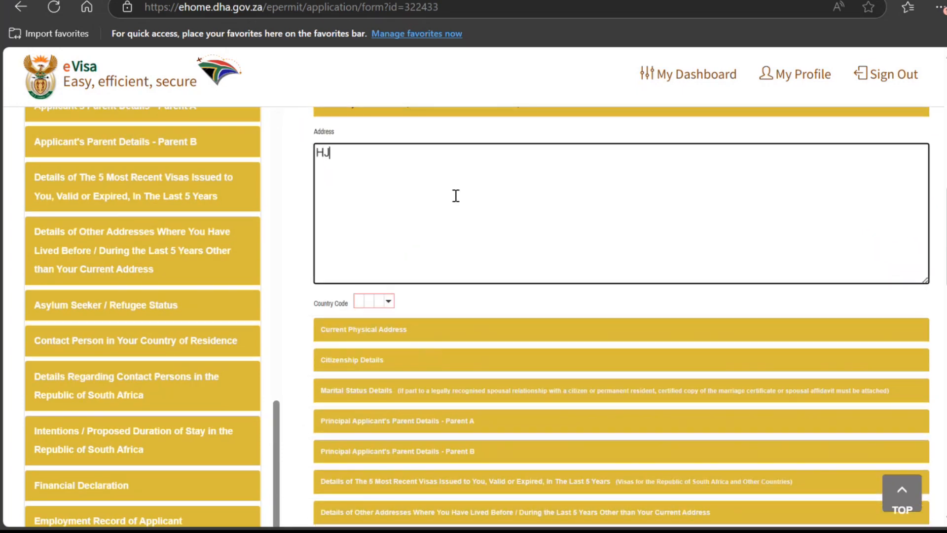
{"action": "type", "text": " JH JH HJ HJGHGSHWGGSWHGSHWGS"}
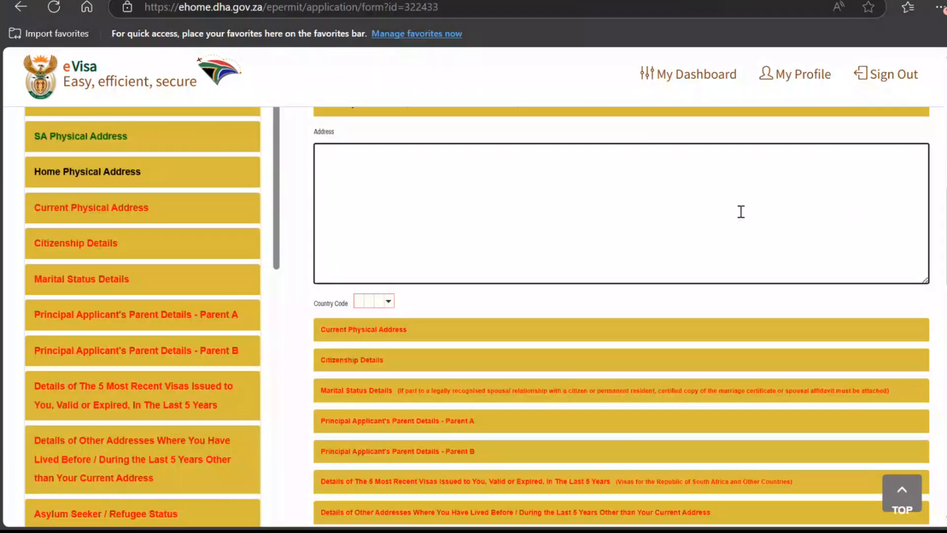
{"action": "type", "text": "KJKSAJ"}
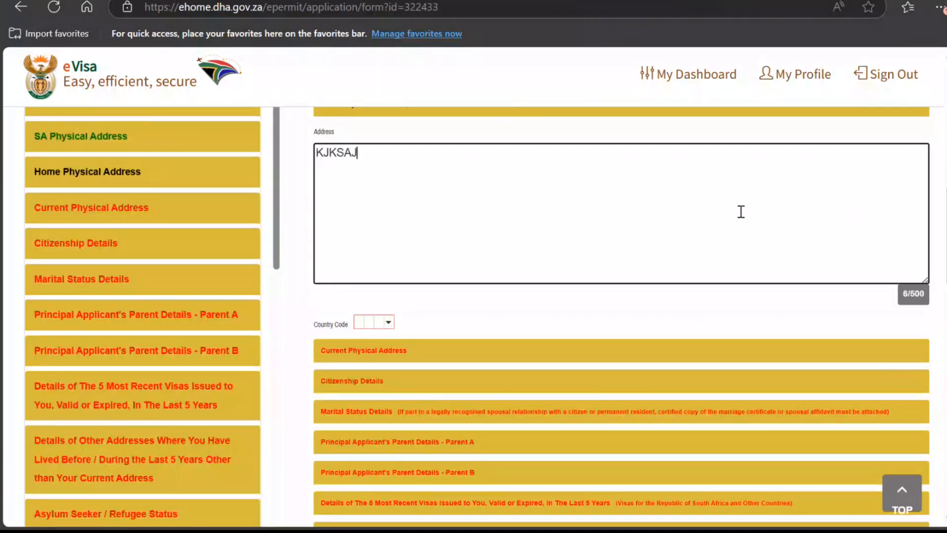
{"action": "type", "text": "KXJSAKXNMNMSANX SANXKSAXKSAX"}
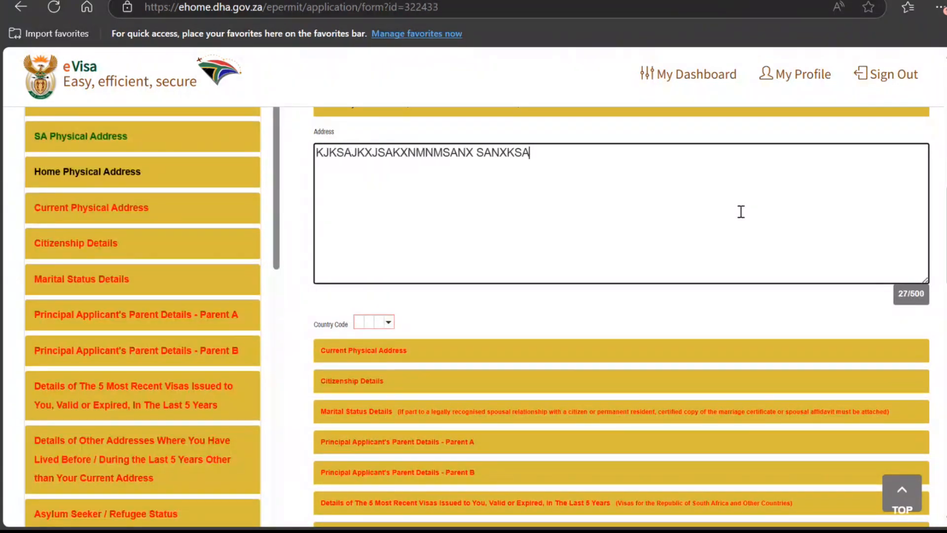
Step: Set the home address country code to INDIA (IND)
{"action": "left_click", "coordinate": [389, 323]}
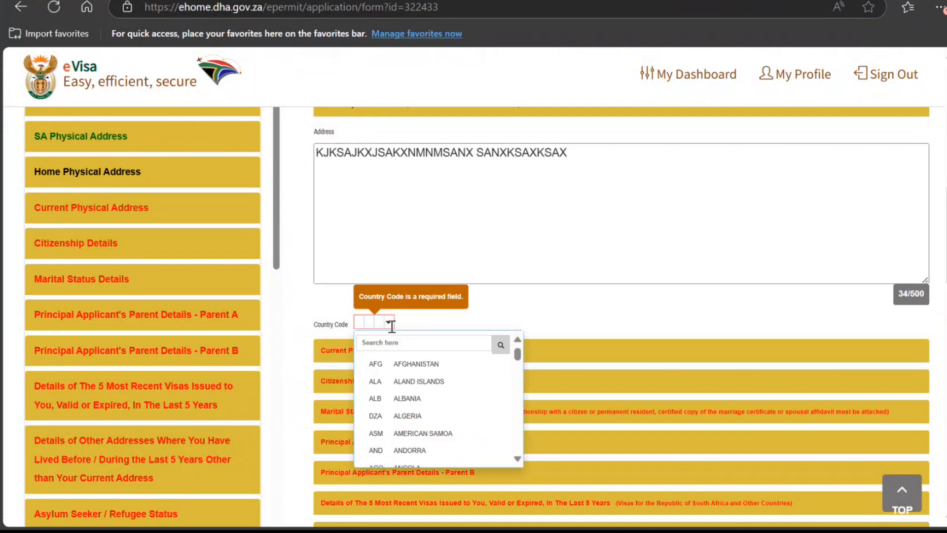
{"action": "left_click", "coordinate": [392, 343]}
{"action": "type", "text": "ind"}
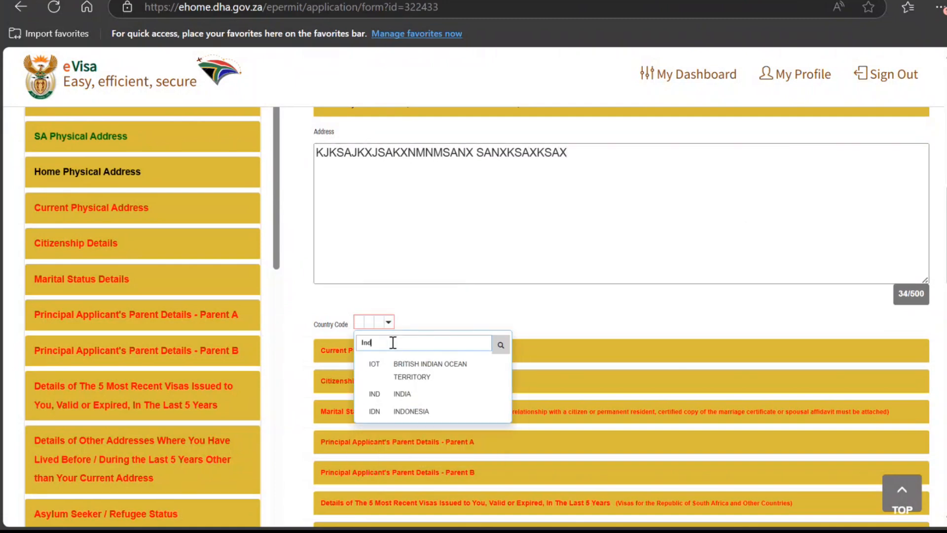
{"action": "left_click", "coordinate": [398, 394]}
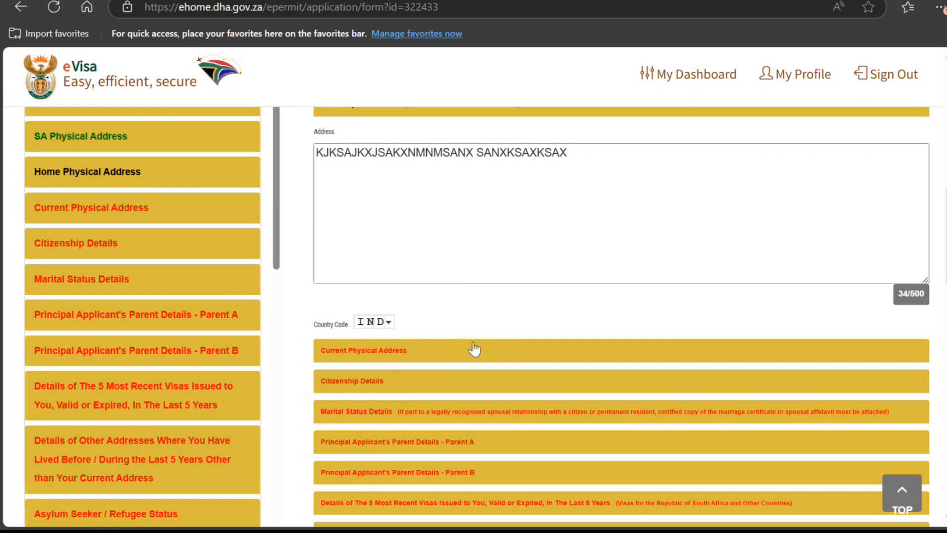
{"action": "scroll", "coordinate": [493, 317], "scroll_direction": "down", "scroll_amount": 10}
{"action": "scroll", "coordinate": [493, 312], "scroll_direction": "down", "scroll_amount": 10}
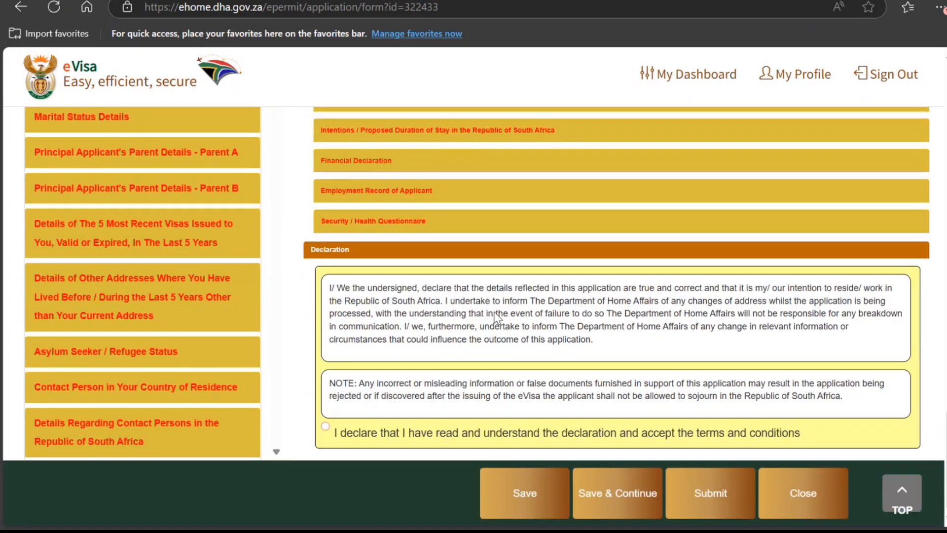
Step: Save the application, confirm the Application Saved message, and reopen it from My Dashboard
{"action": "left_click", "coordinate": [522, 486]}
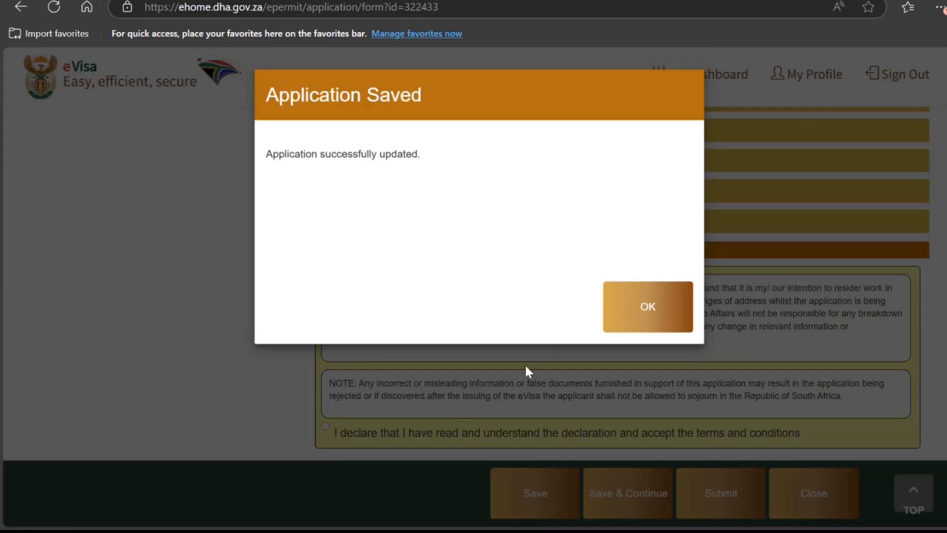
{"action": "left_click", "coordinate": [623, 308]}
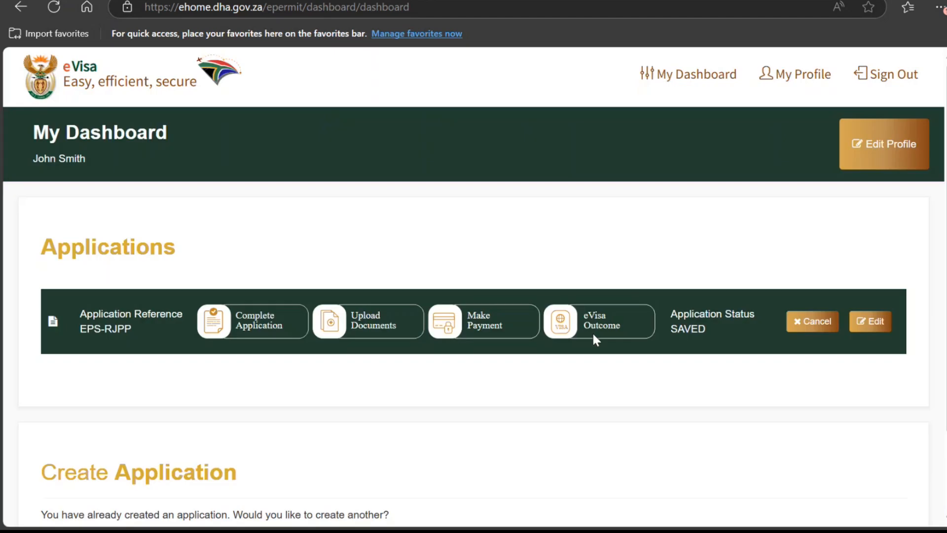
{"action": "scroll", "coordinate": [876, 267], "scroll_direction": "down", "scroll_amount": 2}
{"action": "left_click", "coordinate": [867, 226]}
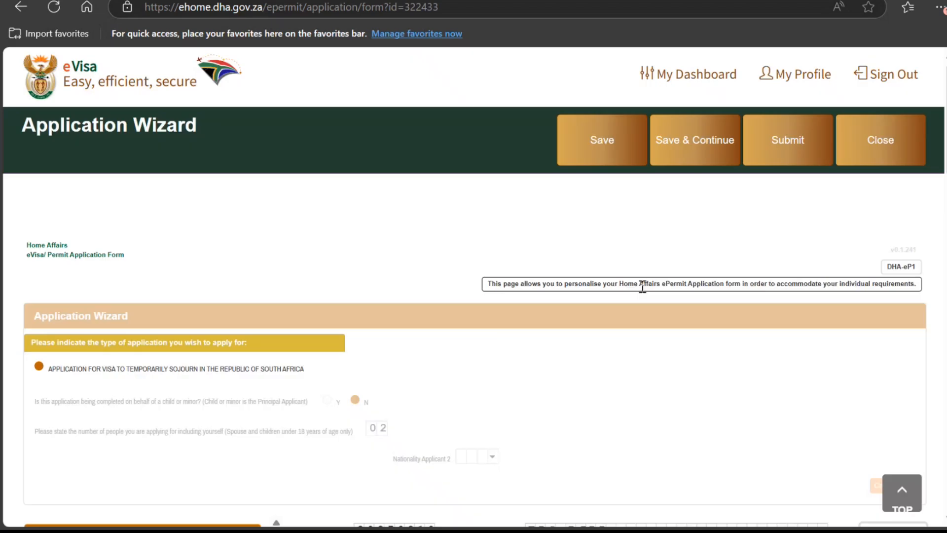
{"action": "scroll", "coordinate": [642, 289], "scroll_direction": "down", "scroll_amount": 7}
{"action": "scroll", "coordinate": [643, 293], "scroll_direction": "down", "scroll_amount": 3}
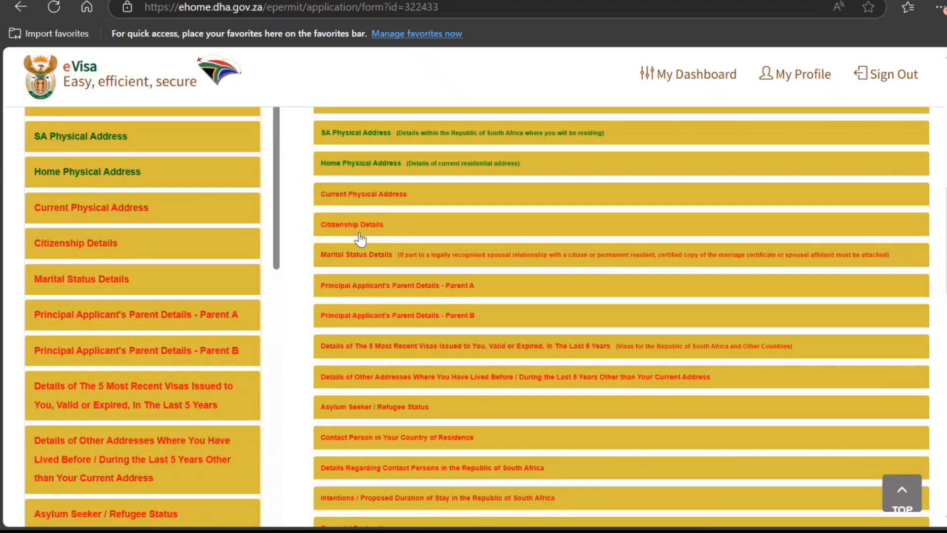
Step: Enter the current physical address with country code INDIA (IND)
{"action": "left_click", "coordinate": [387, 197]}
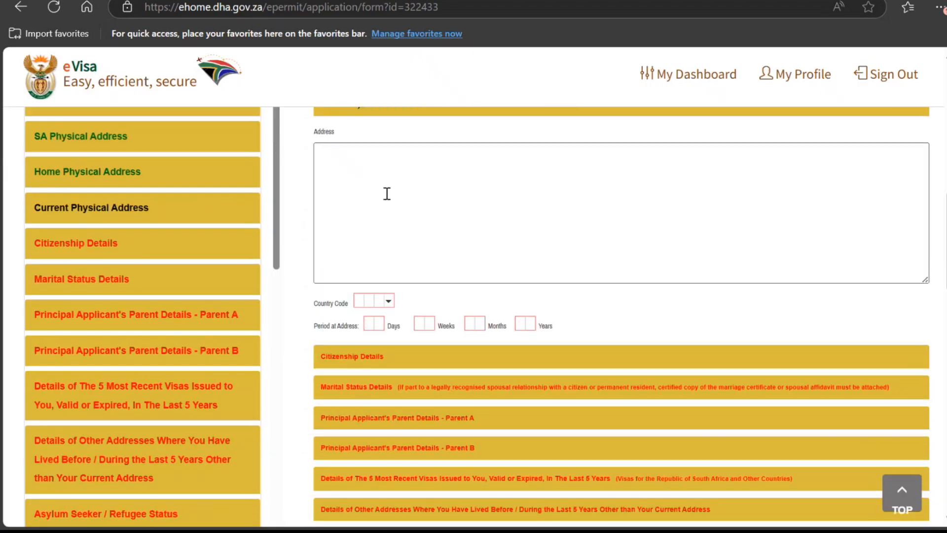
{"action": "left_click", "coordinate": [432, 203]}
{"action": "type", "text": "WSWQS"}
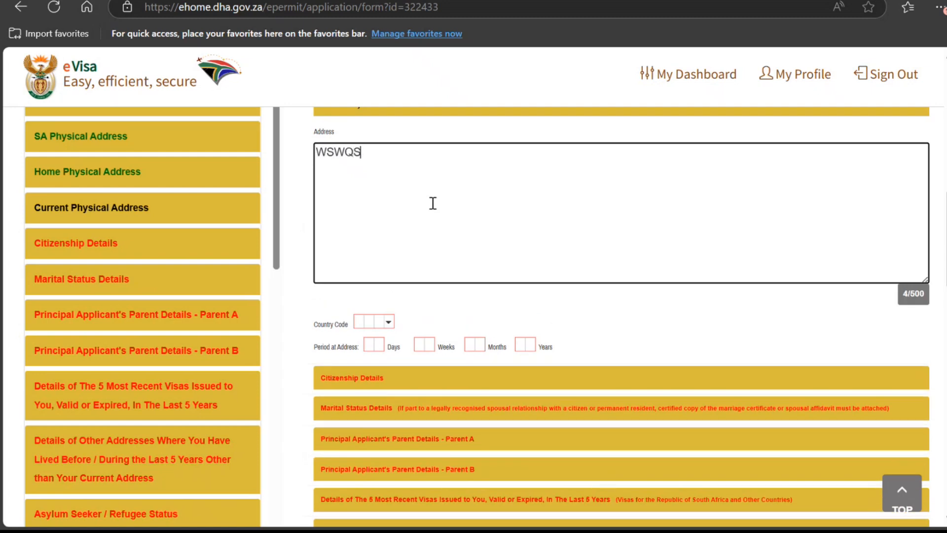
{"action": "type", "text": "XSACASASDASD"}
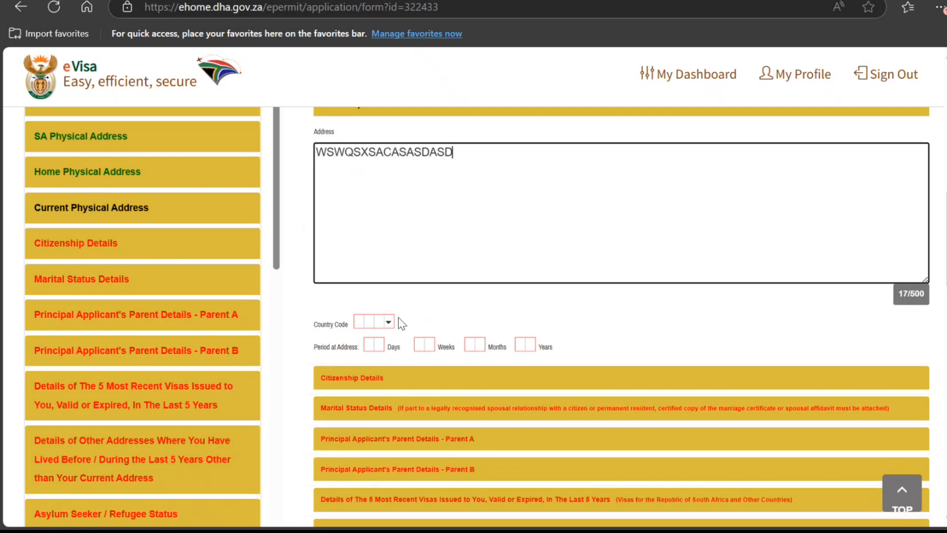
{"action": "left_click", "coordinate": [389, 322]}
{"action": "left_click", "coordinate": [398, 343]}
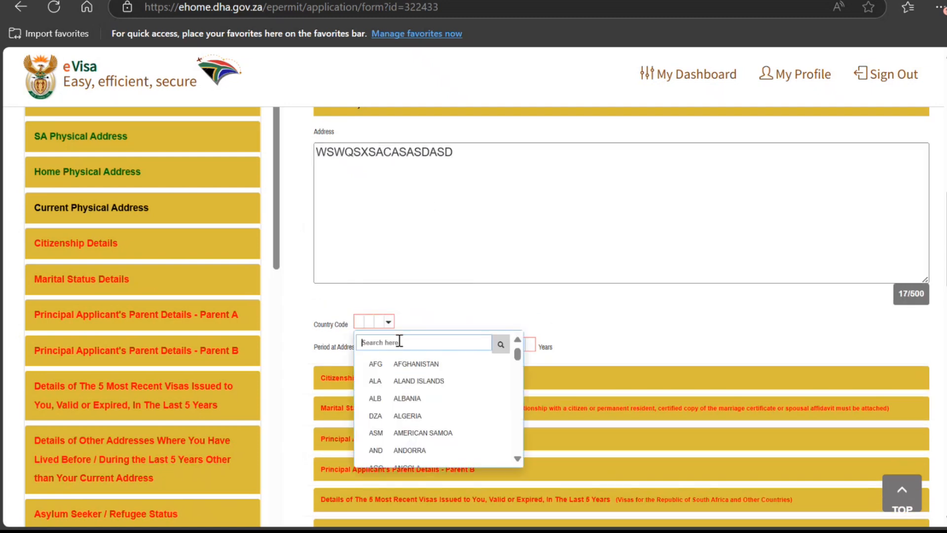
{"action": "type", "text": "indi"}
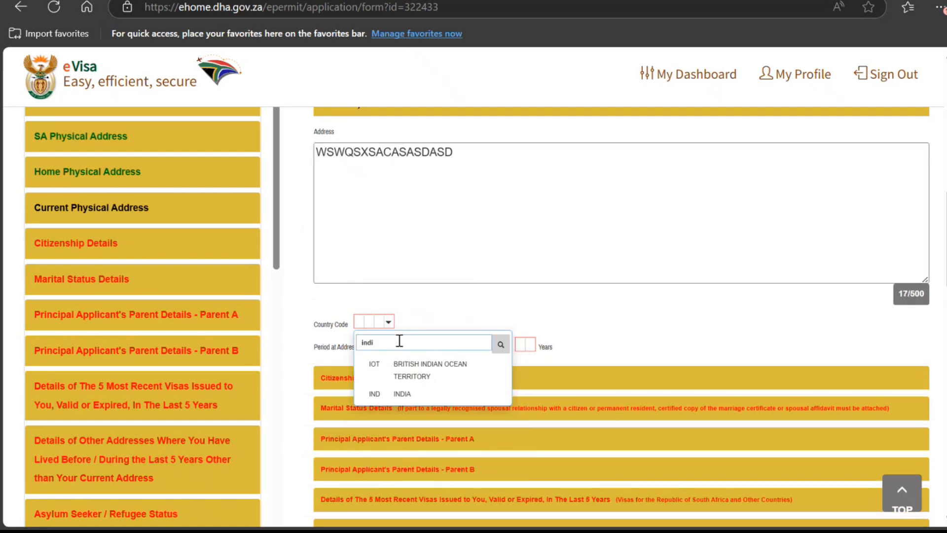
{"action": "left_click", "coordinate": [395, 393]}
Step: Set the period at the current address to 10 years
{"action": "left_click", "coordinate": [374, 347]}
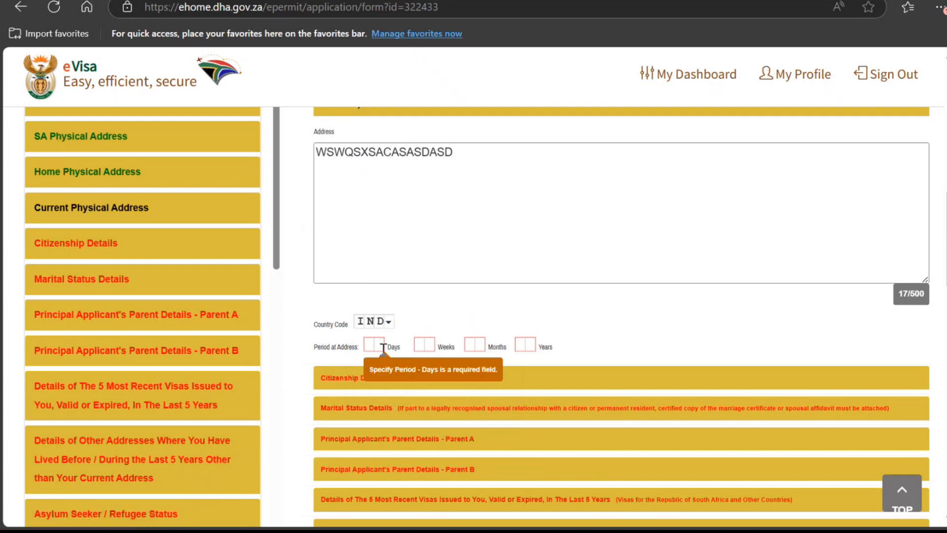
{"action": "left_click", "coordinate": [523, 345]}
{"action": "type", "text": "10"}
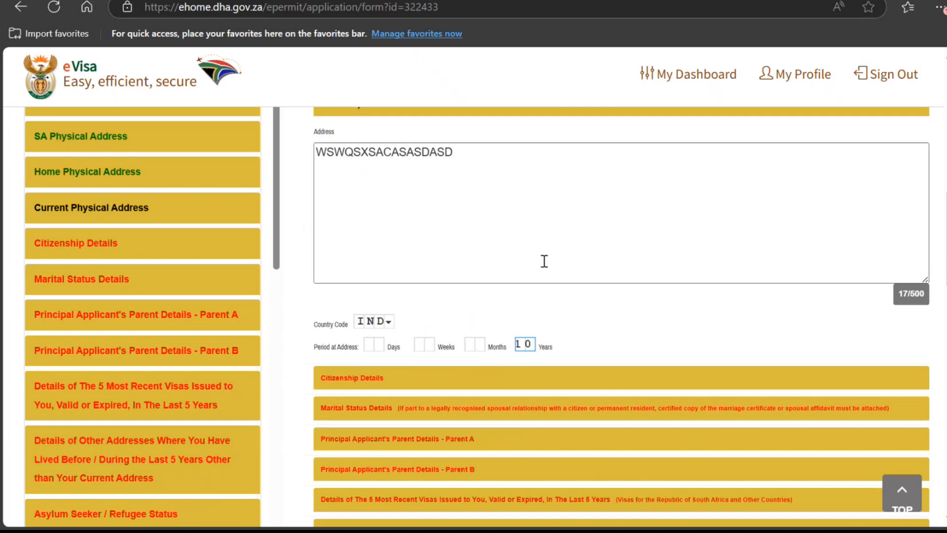
{"action": "left_click", "coordinate": [640, 358]}
{"action": "scroll", "coordinate": [639, 357], "scroll_direction": "down", "scroll_amount": 4}
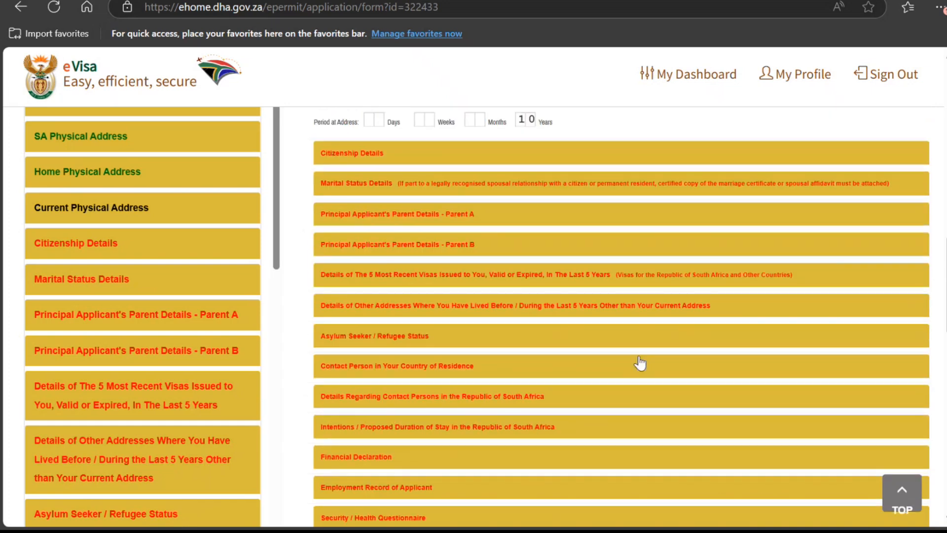
Step: Set the citizenship country to INDIA in Citizenship Details
{"action": "left_click", "coordinate": [446, 160]}
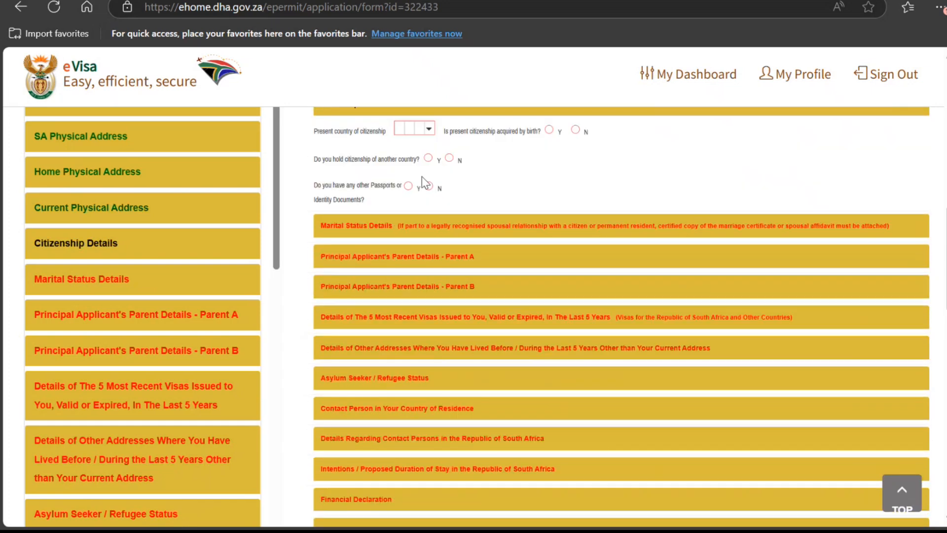
{"action": "left_click", "coordinate": [428, 129]}
{"action": "left_click", "coordinate": [430, 152]}
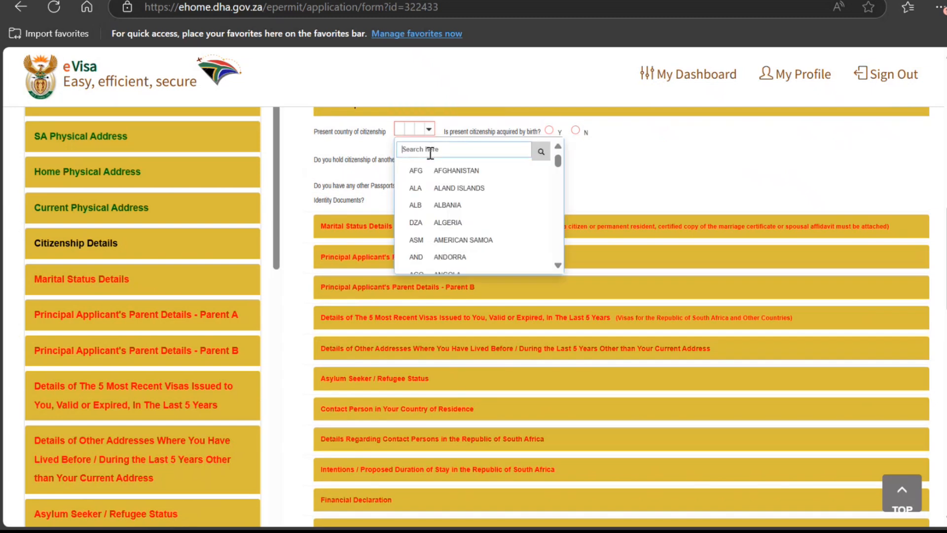
{"action": "type", "text": "ind"}
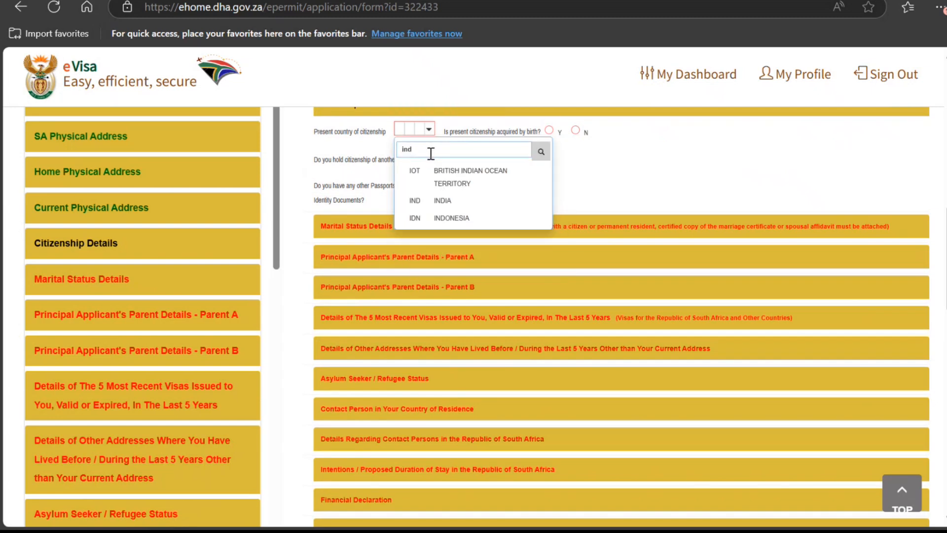
{"action": "left_click", "coordinate": [462, 202]}
Step: Answer Yes to citizenship by birth, and No to other citizenship and other passports
{"action": "left_click", "coordinate": [547, 132]}
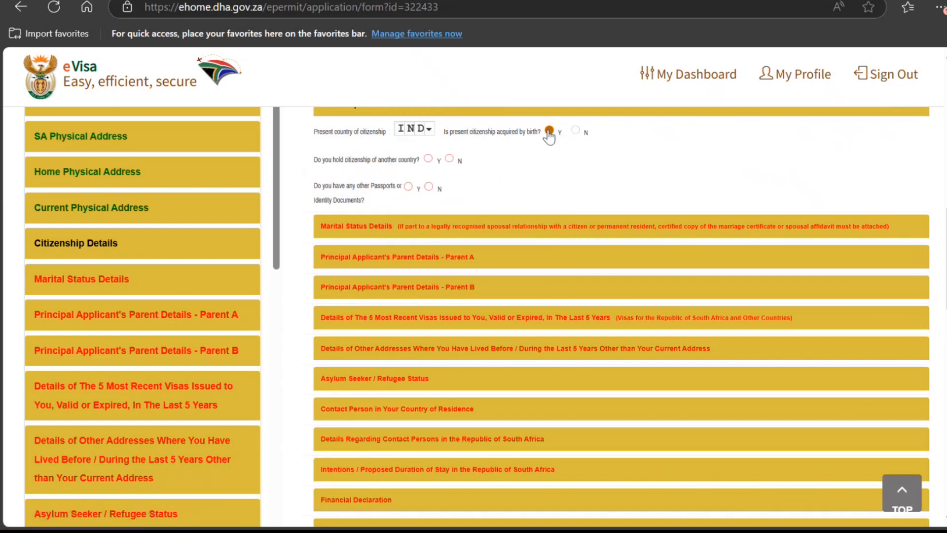
{"action": "left_click", "coordinate": [449, 159]}
{"action": "left_click", "coordinate": [428, 187]}
{"action": "scroll", "coordinate": [522, 200], "scroll_direction": "down", "scroll_amount": 10}
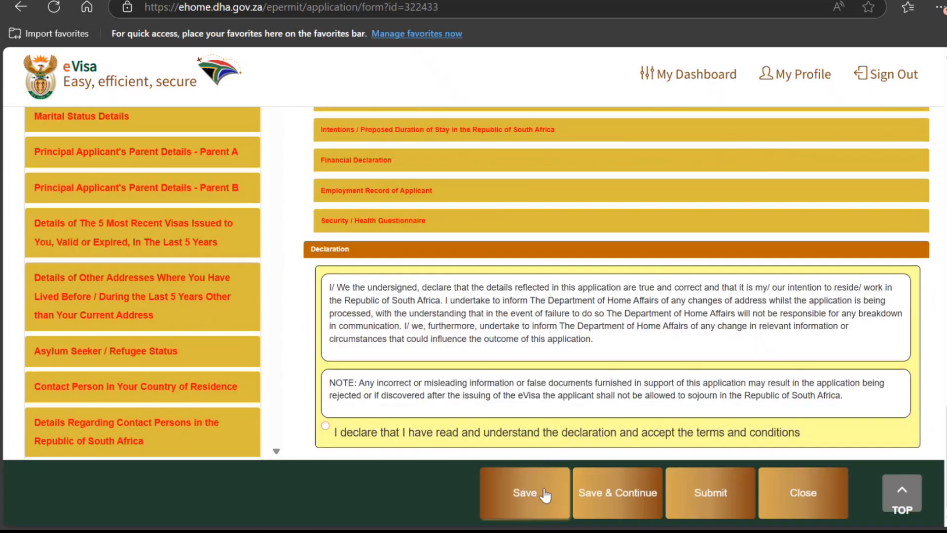
Step: Save the application, confirm the saved message, and reopen it via Edit on the dashboard
{"action": "left_click", "coordinate": [543, 488]}
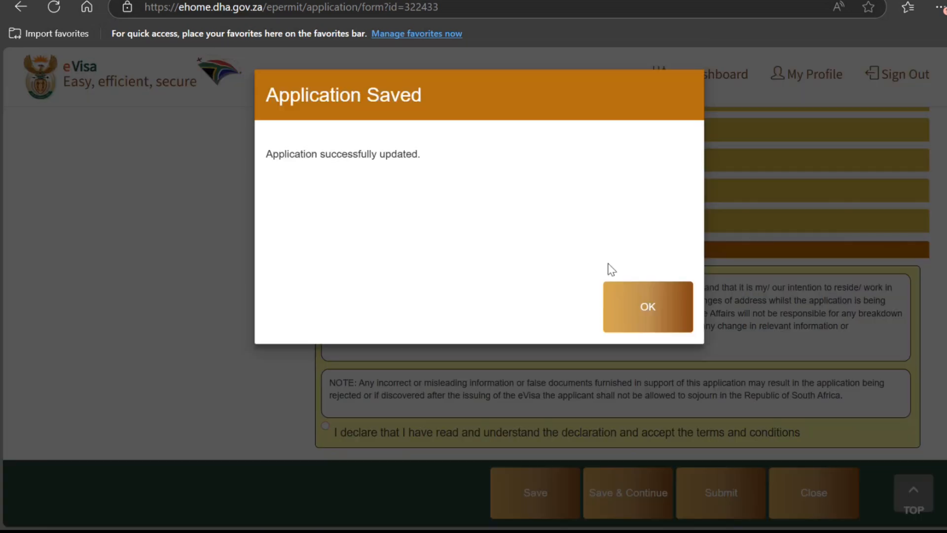
{"action": "left_click", "coordinate": [653, 310]}
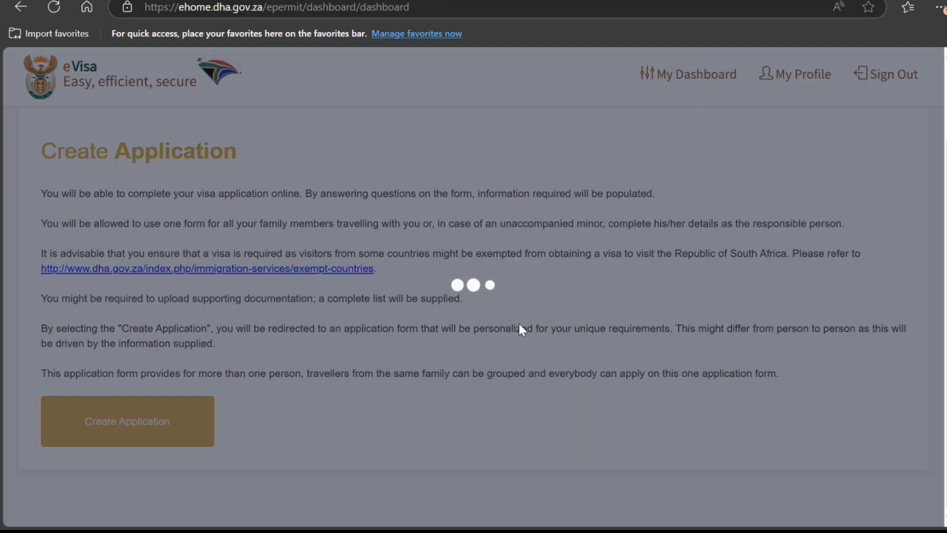
{"action": "left_click", "coordinate": [864, 227]}
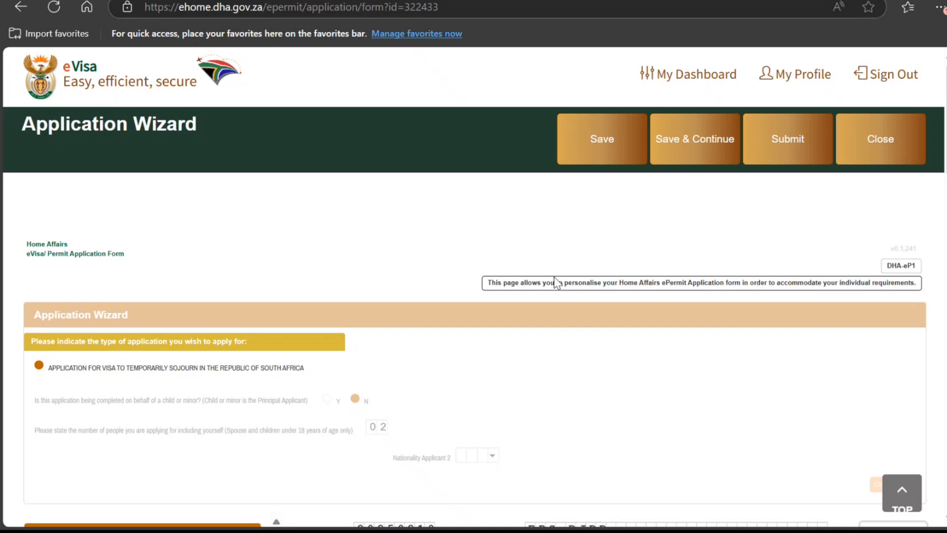
{"action": "scroll", "coordinate": [554, 276], "scroll_direction": "down", "scroll_amount": 10}
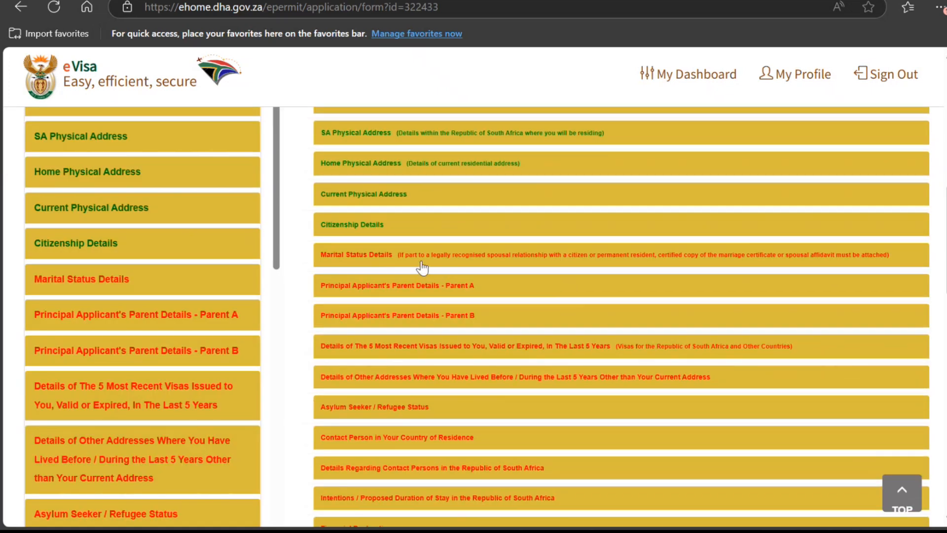
Step: Mark the applicant as Married by Civil Union on 2023/03/03
{"action": "left_click", "coordinate": [422, 265]}
{"action": "scroll", "coordinate": [422, 268], "scroll_direction": "down", "scroll_amount": 3}
{"action": "left_click", "coordinate": [410, 132]}
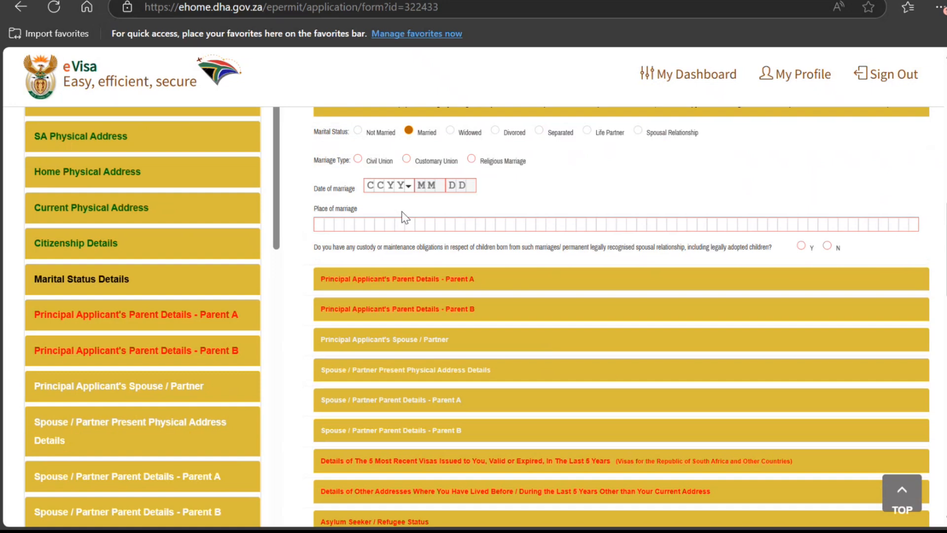
{"action": "left_click", "coordinate": [358, 158]}
{"action": "left_click", "coordinate": [394, 186]}
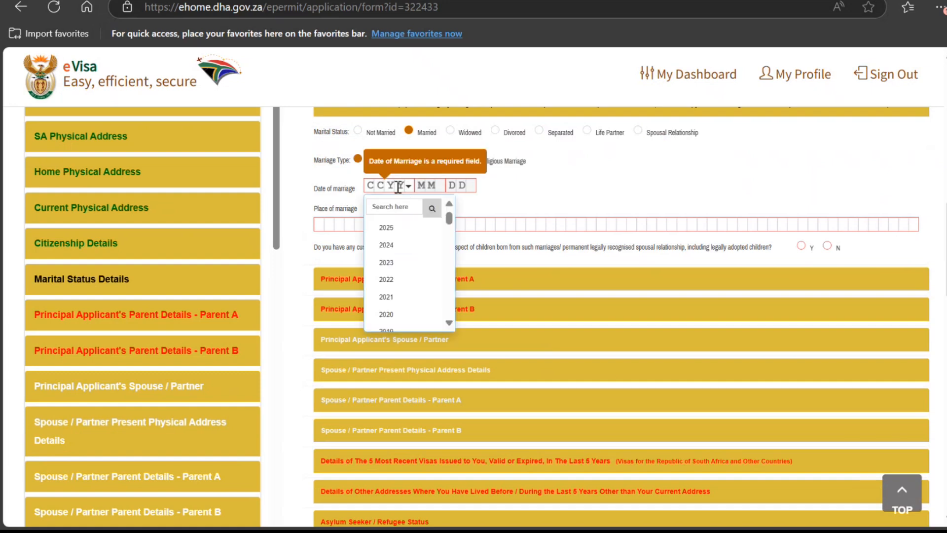
{"action": "left_click", "coordinate": [402, 262]}
{"action": "left_click", "coordinate": [428, 186]}
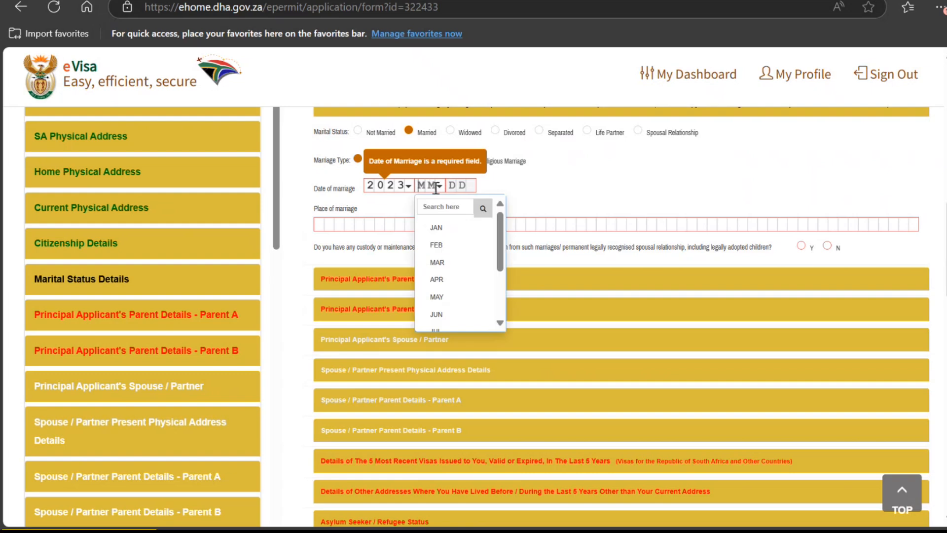
{"action": "left_click", "coordinate": [444, 266]}
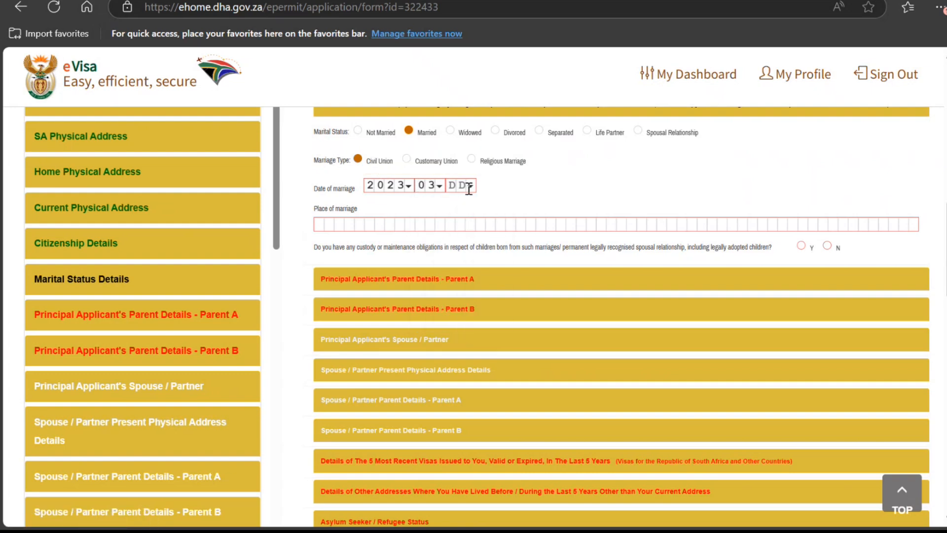
{"action": "left_click", "coordinate": [470, 186]}
{"action": "left_click", "coordinate": [462, 261]}
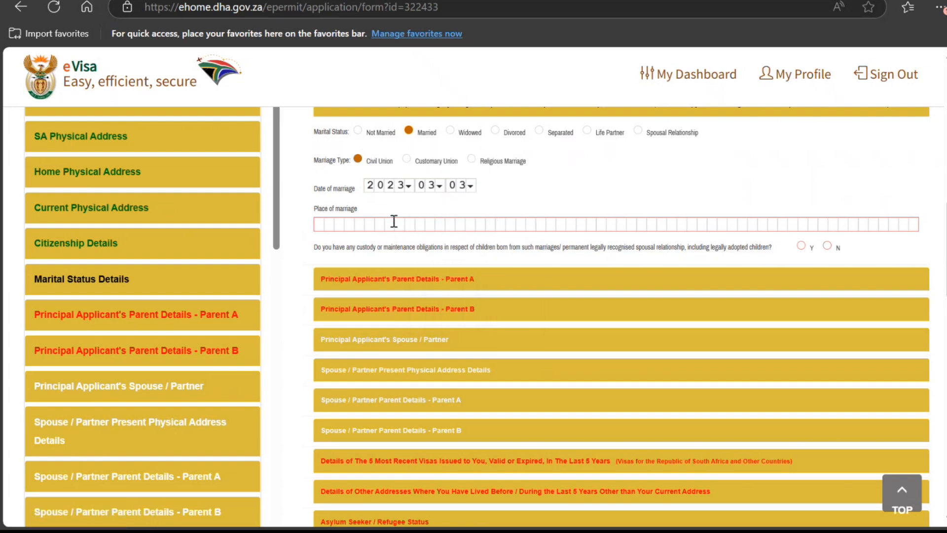
Step: Enter the place of marriage and answer No to custody obligations
{"action": "left_click", "coordinate": [394, 221]}
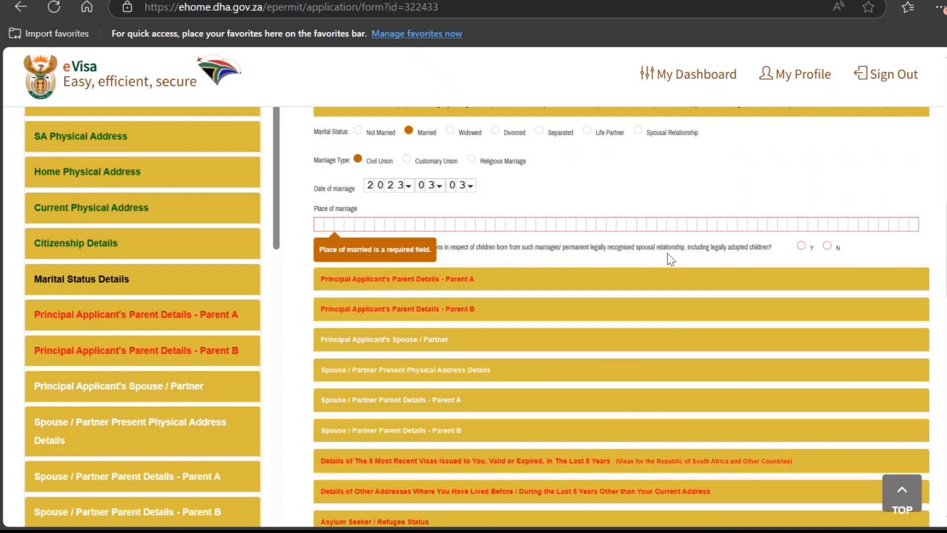
{"action": "type", "text": "KHJ JHJ H JHJ"}
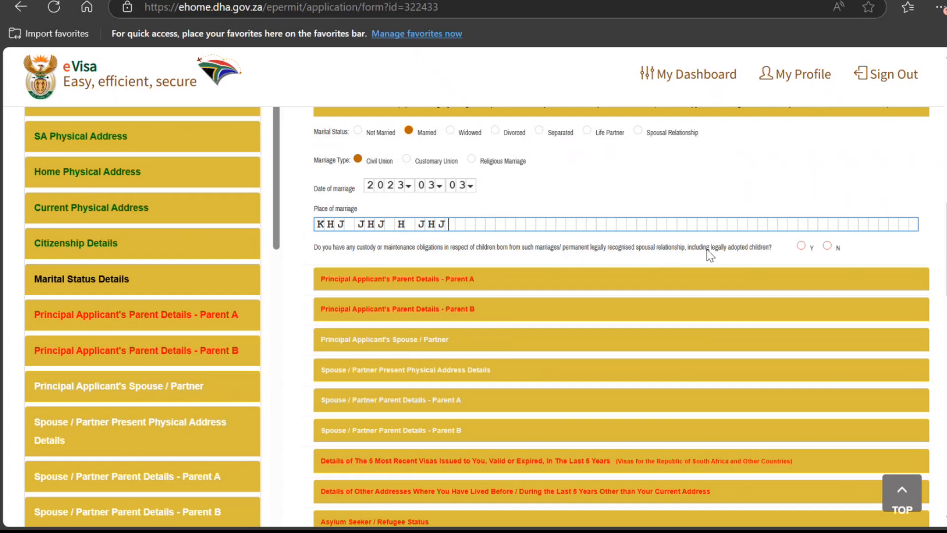
{"action": "left_click", "coordinate": [827, 246]}
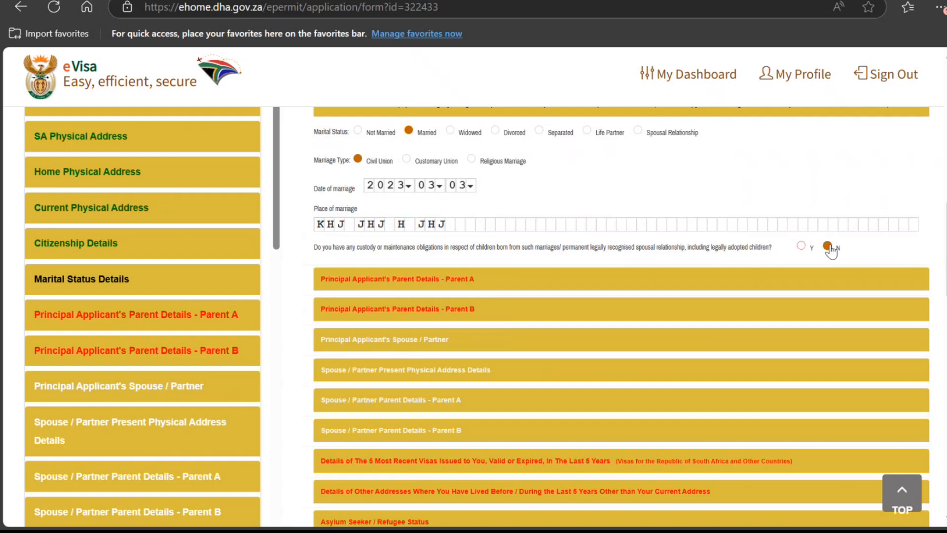
{"action": "scroll", "coordinate": [566, 295], "scroll_direction": "down", "scroll_amount": 2}
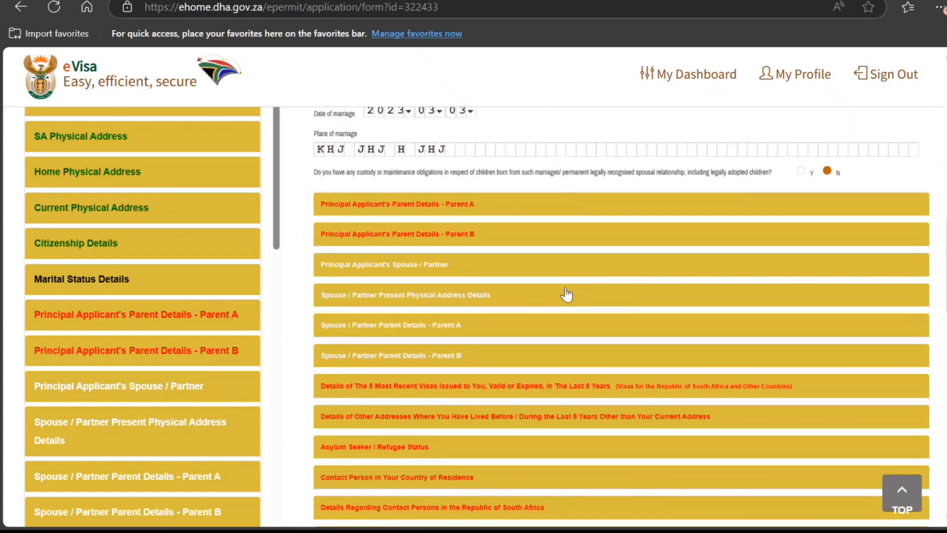
{"action": "scroll", "coordinate": [422, 365], "scroll_direction": "down", "scroll_amount": 6}
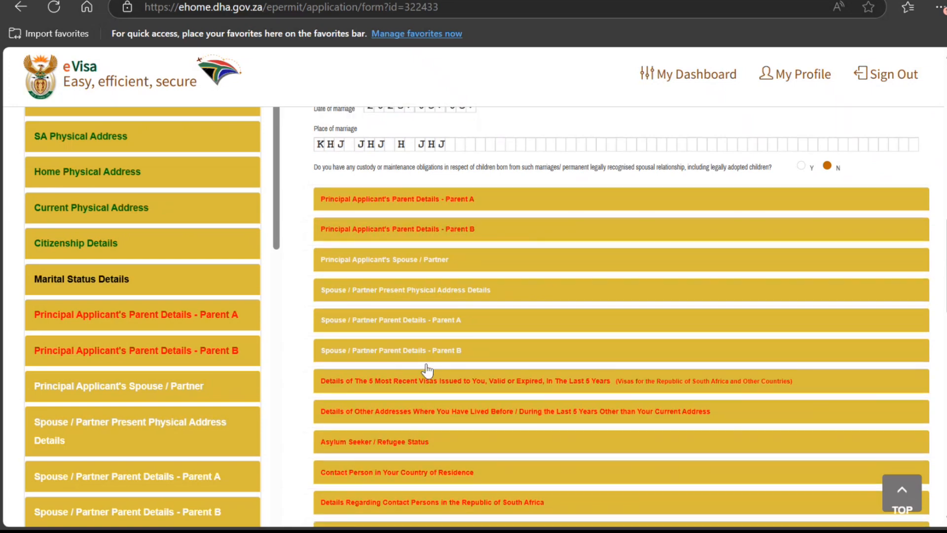
{"action": "scroll", "coordinate": [428, 363], "scroll_direction": "down", "scroll_amount": 5}
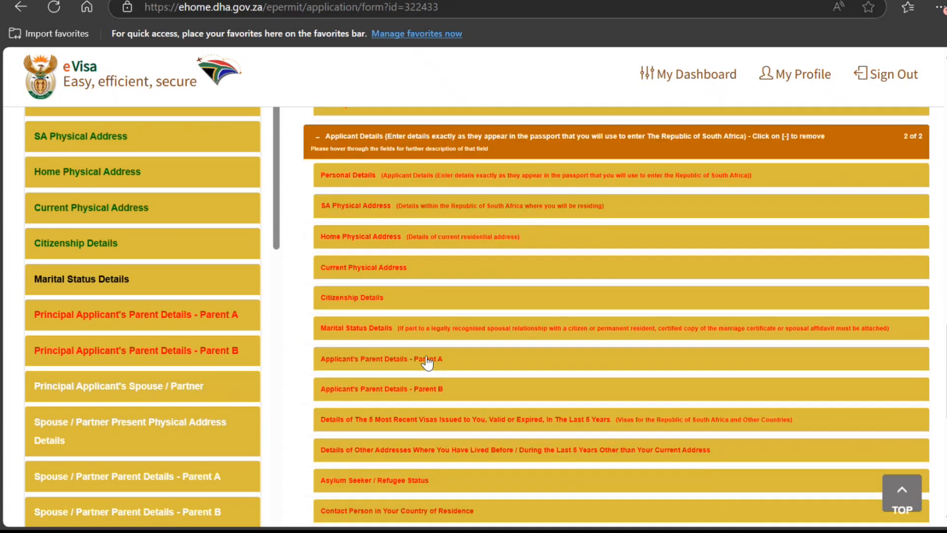
{"action": "scroll", "coordinate": [427, 361], "scroll_direction": "up", "scroll_amount": 15}
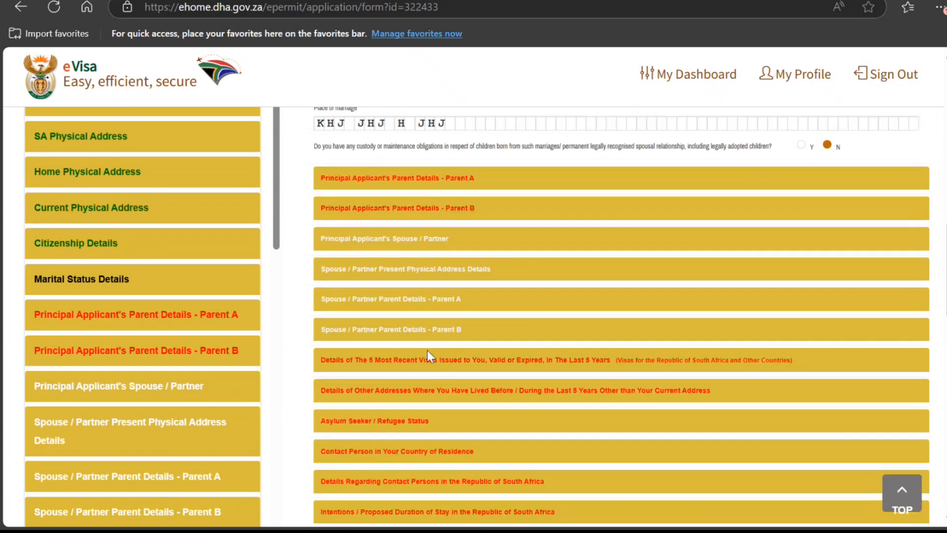
{"action": "scroll", "coordinate": [350, 360], "scroll_direction": "down", "scroll_amount": 3}
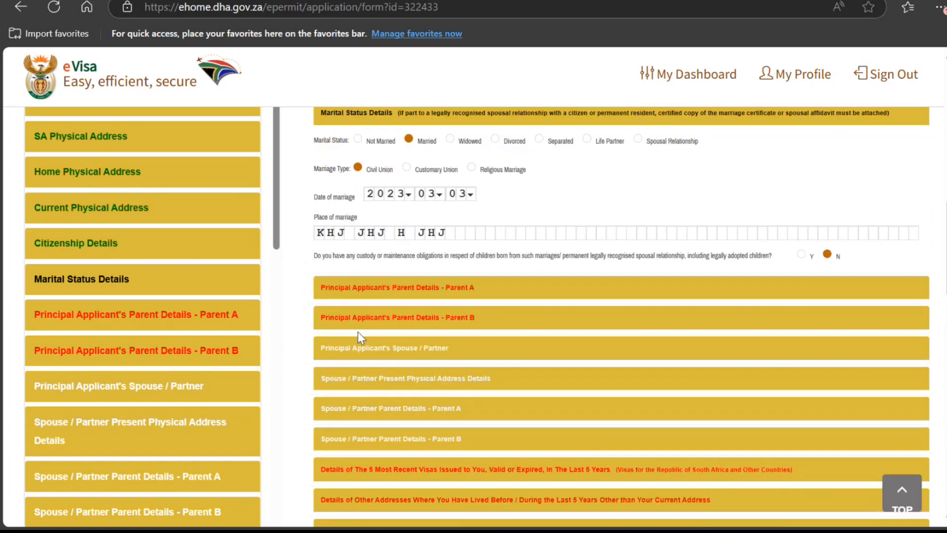
Step: Mark Parent A as alive and enter their given names and surname
{"action": "left_click", "coordinate": [389, 290]}
{"action": "scroll", "coordinate": [390, 276], "scroll_direction": "up", "scroll_amount": 3}
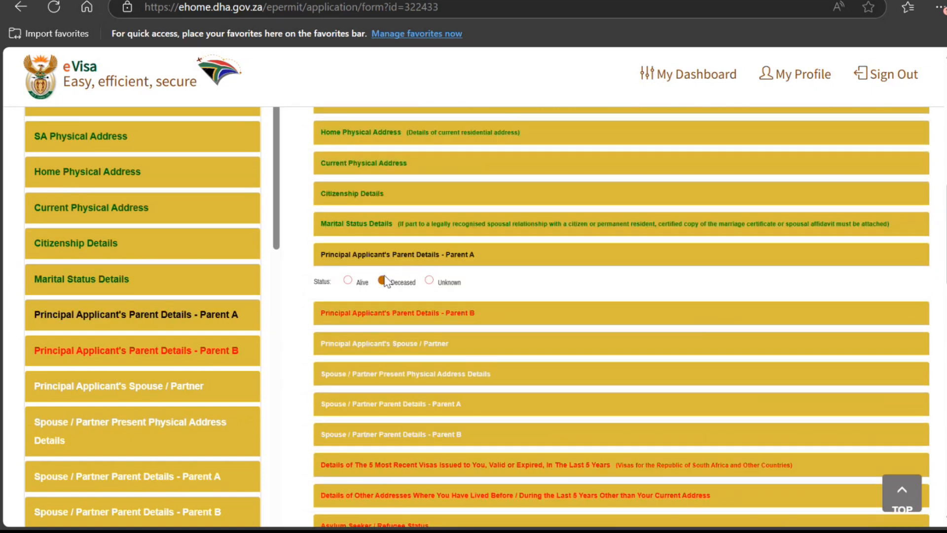
{"action": "left_click", "coordinate": [365, 283]}
{"action": "left_click", "coordinate": [356, 282]}
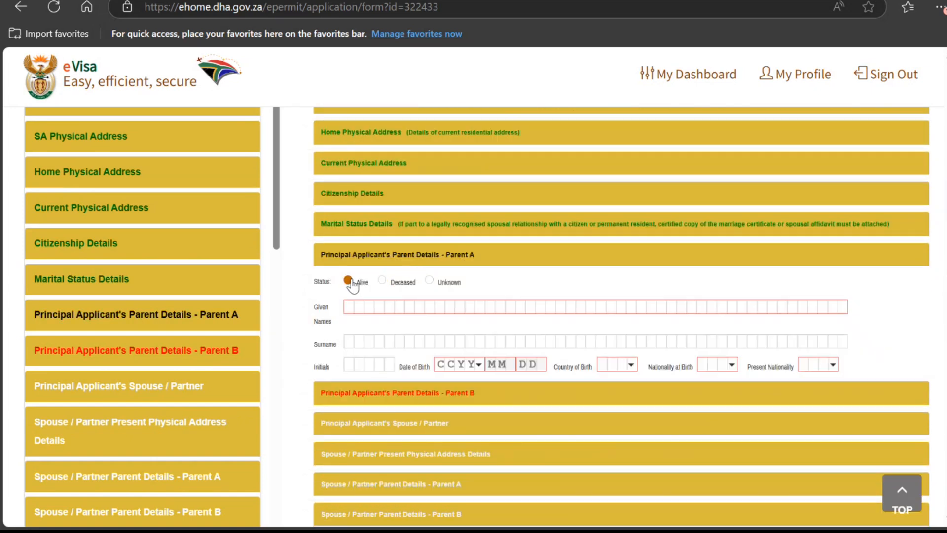
{"action": "left_click", "coordinate": [374, 306]}
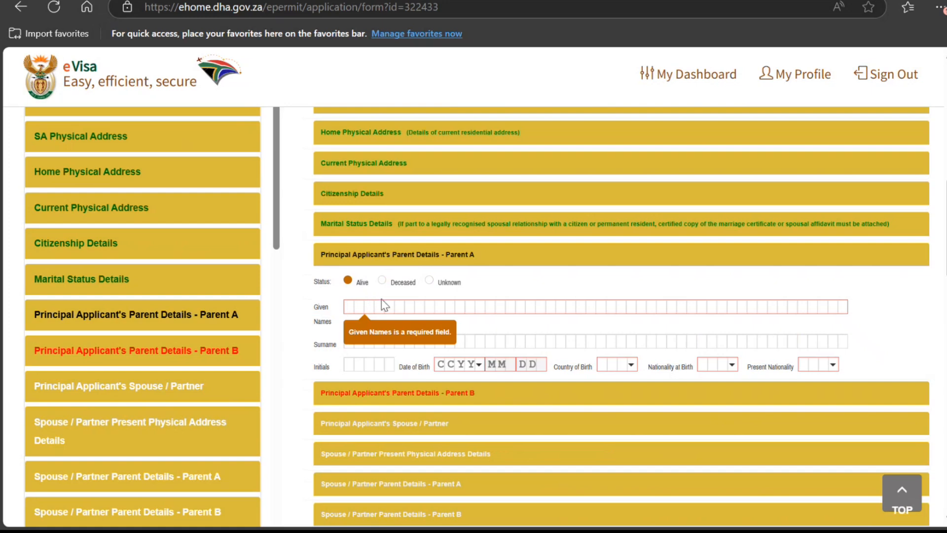
{"action": "type", "text": "PETER SMITH"}
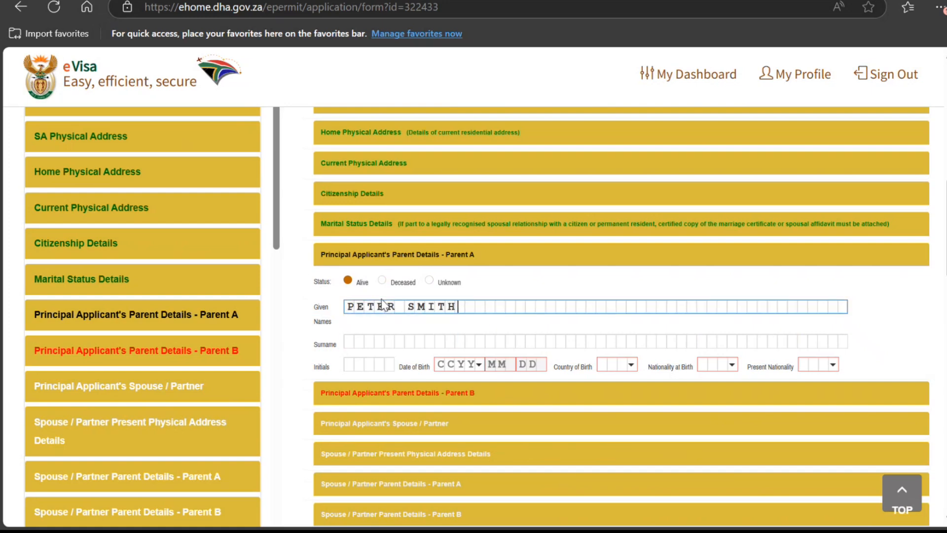
{"action": "key", "text": "Tab"}
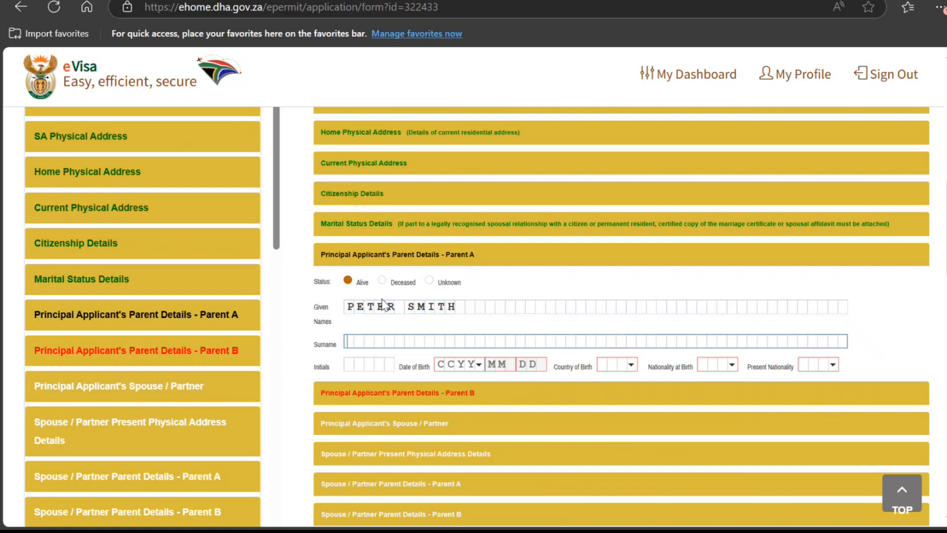
{"action": "left_click", "coordinate": [465, 309]}
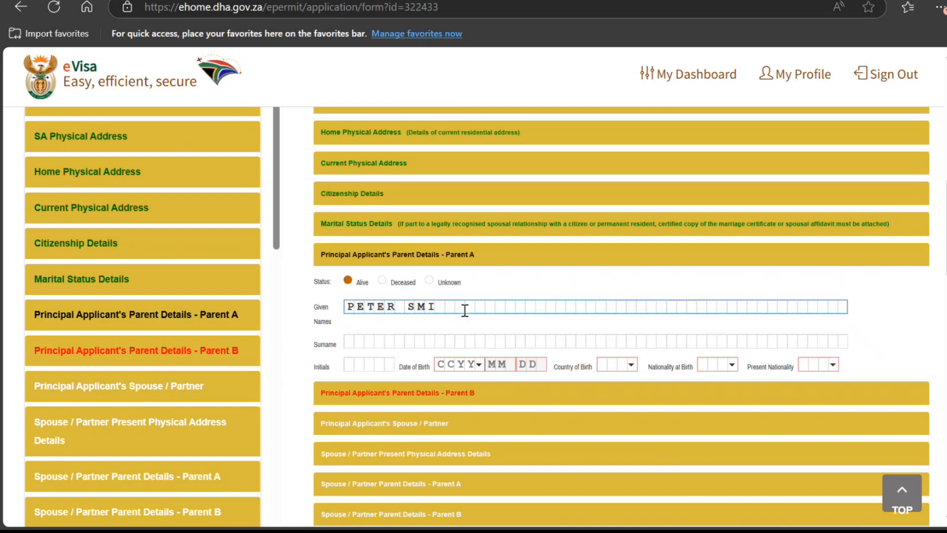
{"action": "key", "text": "BackSpace"}
{"action": "key", "text": "BackSpace"}
{"action": "key", "text": "BackSpace"}
{"action": "key", "text": "Tab"}
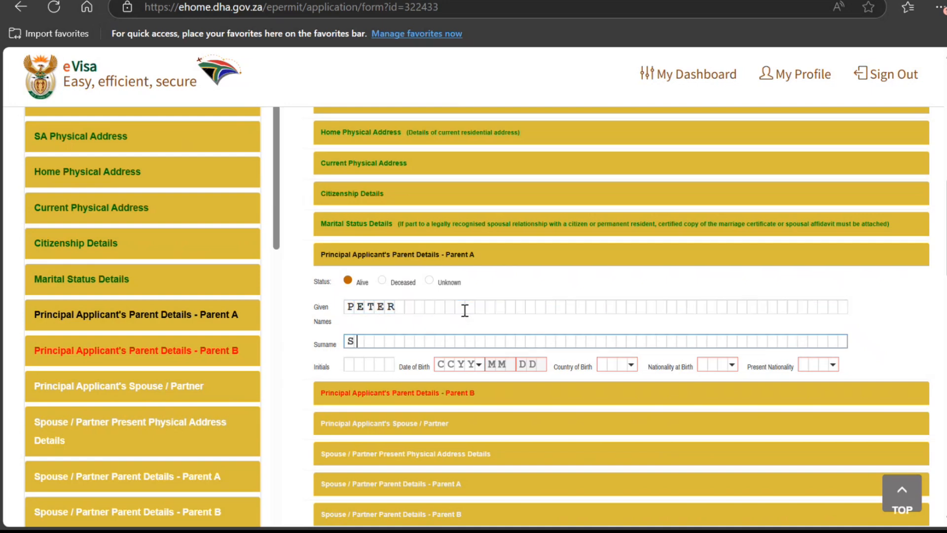
{"action": "type", "text": "SMITH"}
Step: Set Parent A's date of birth to 1965-02-02
{"action": "left_click", "coordinate": [470, 365]}
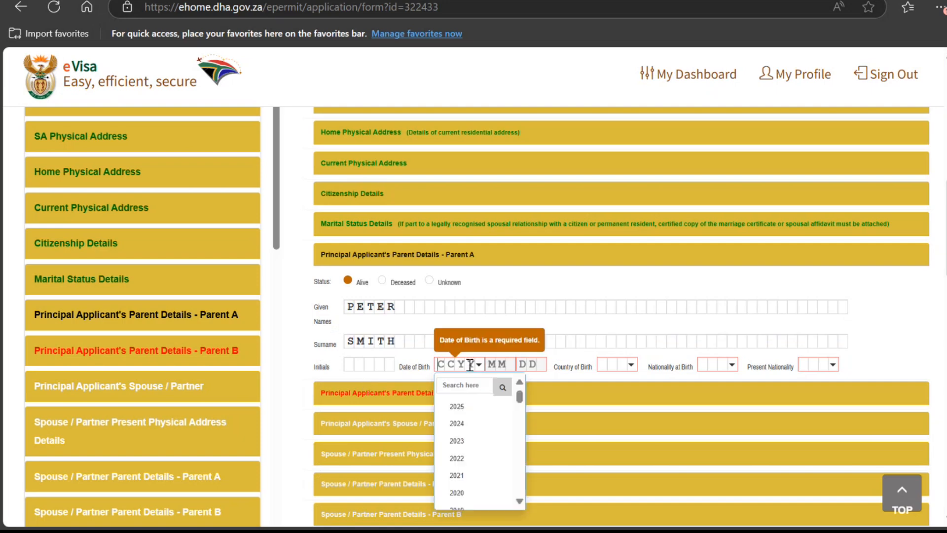
{"action": "type", "text": "1965"}
{"action": "left_click", "coordinate": [500, 365]}
{"action": "left_click", "coordinate": [516, 432]}
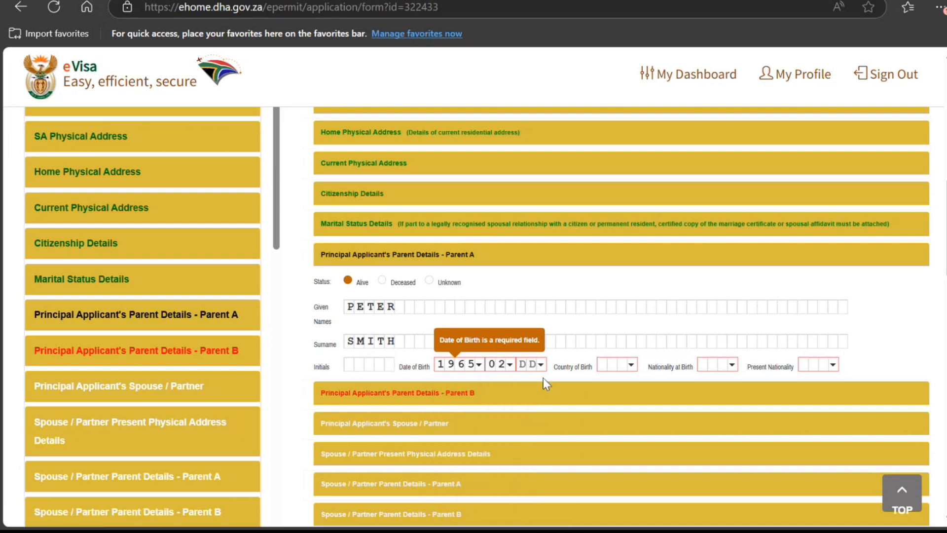
{"action": "left_click", "coordinate": [535, 365]}
{"action": "left_click", "coordinate": [540, 434]}
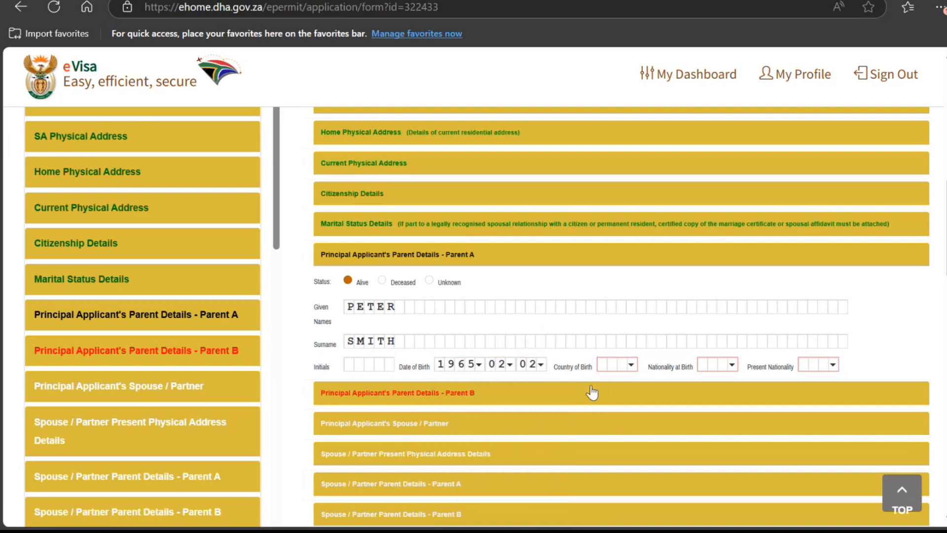
Step: Set Parent A's country of birth to INDIA
{"action": "left_click", "coordinate": [617, 365]}
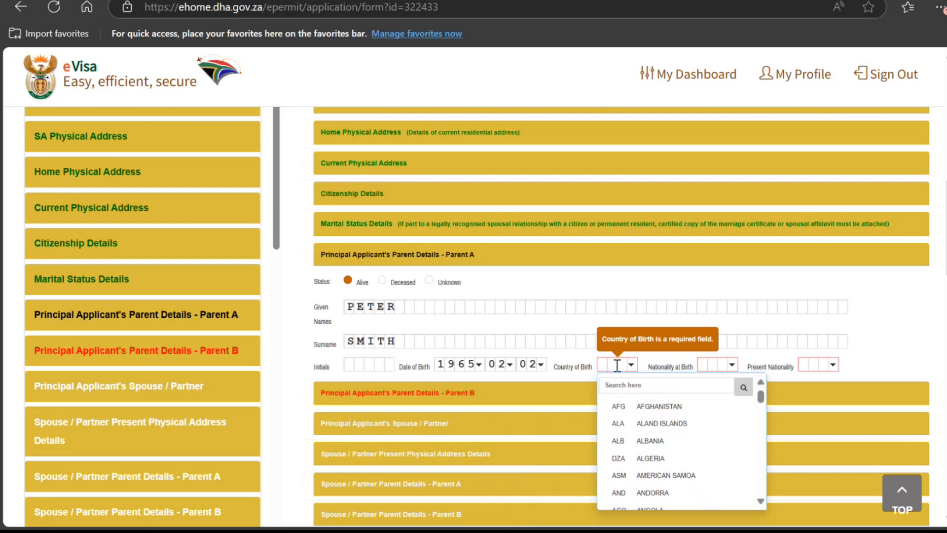
{"action": "left_click", "coordinate": [708, 386]}
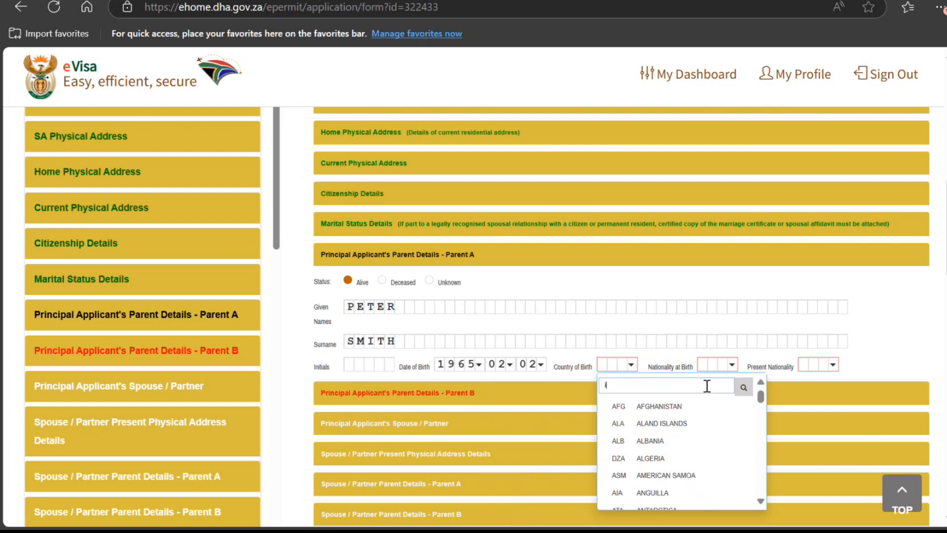
{"action": "type", "text": "ind"}
{"action": "left_click", "coordinate": [677, 436]}
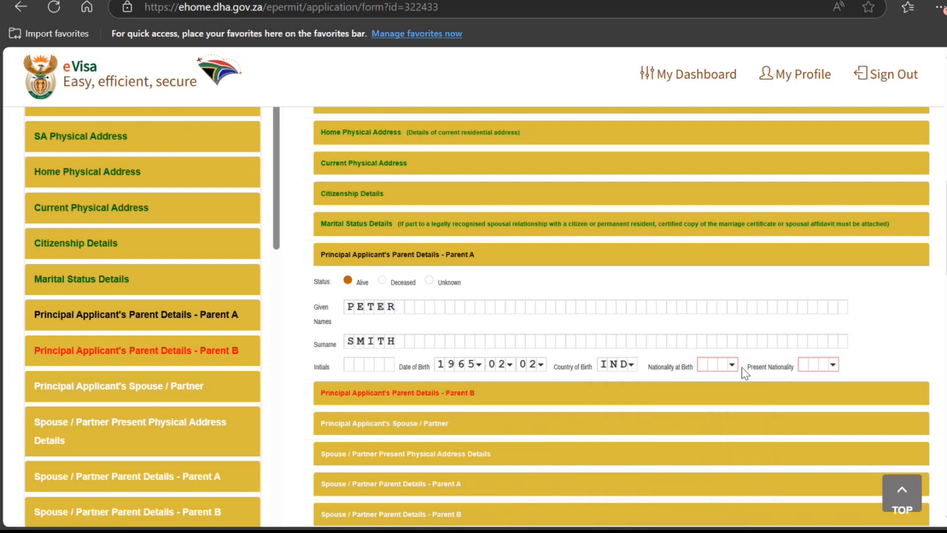
Step: Set Parent A's nationality at birth and present nationality to INDIA
{"action": "left_click", "coordinate": [716, 365]}
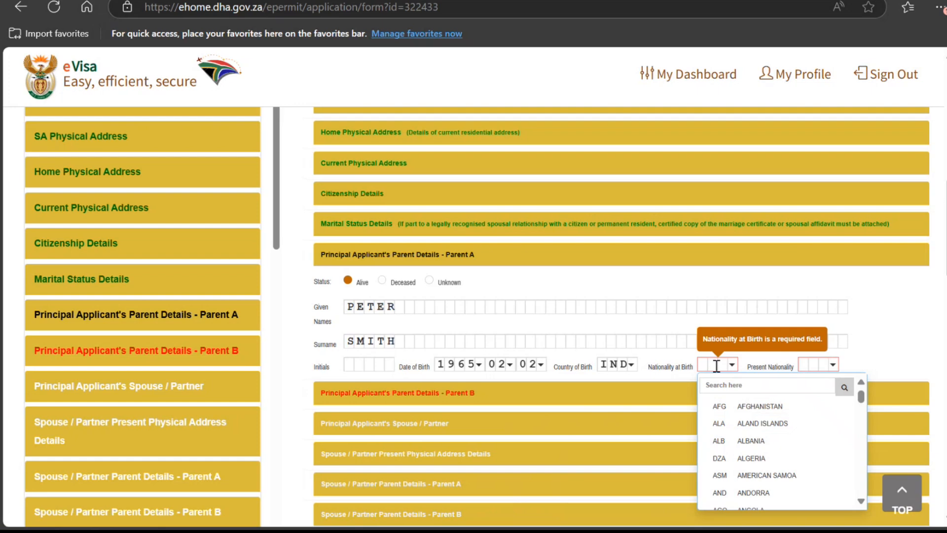
{"action": "left_click", "coordinate": [712, 384]}
{"action": "type", "text": "ind"}
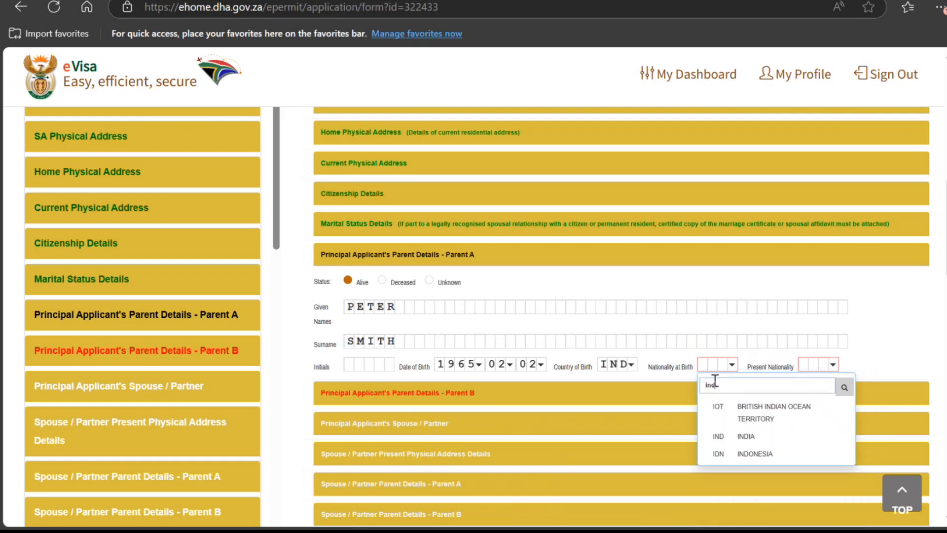
{"action": "left_click", "coordinate": [745, 436]}
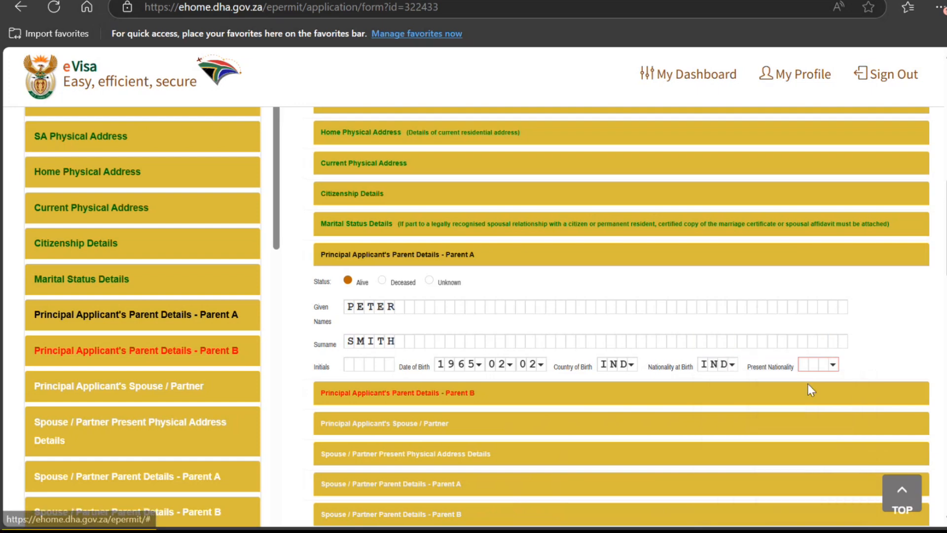
{"action": "left_click", "coordinate": [823, 365]}
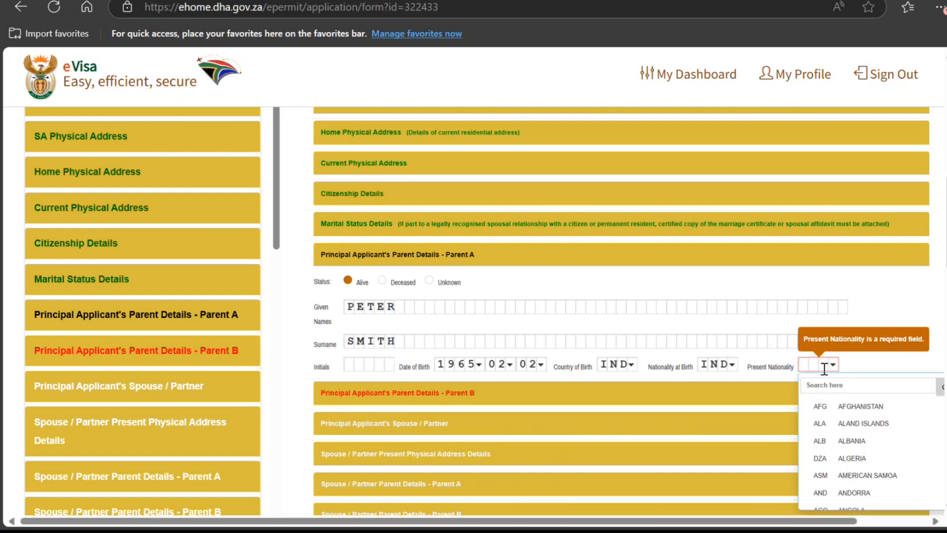
{"action": "left_click", "coordinate": [833, 385]}
{"action": "type", "text": "ind"}
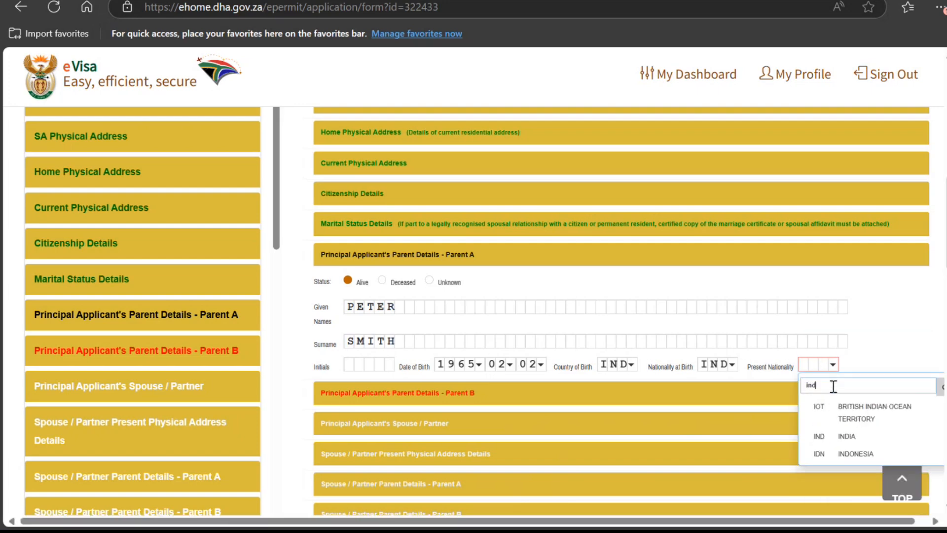
{"action": "left_click", "coordinate": [834, 436]}
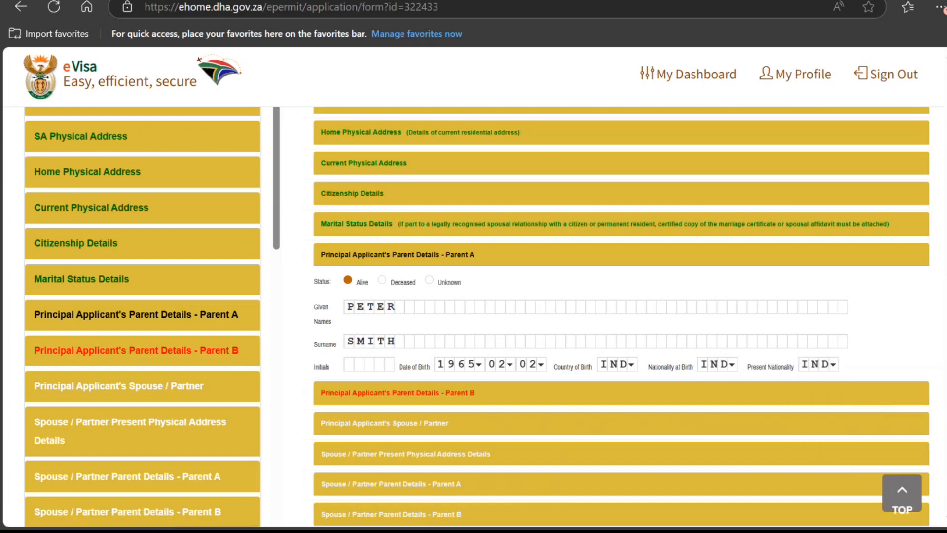
{"action": "scroll", "coordinate": [765, 452], "scroll_direction": "down", "scroll_amount": 15}
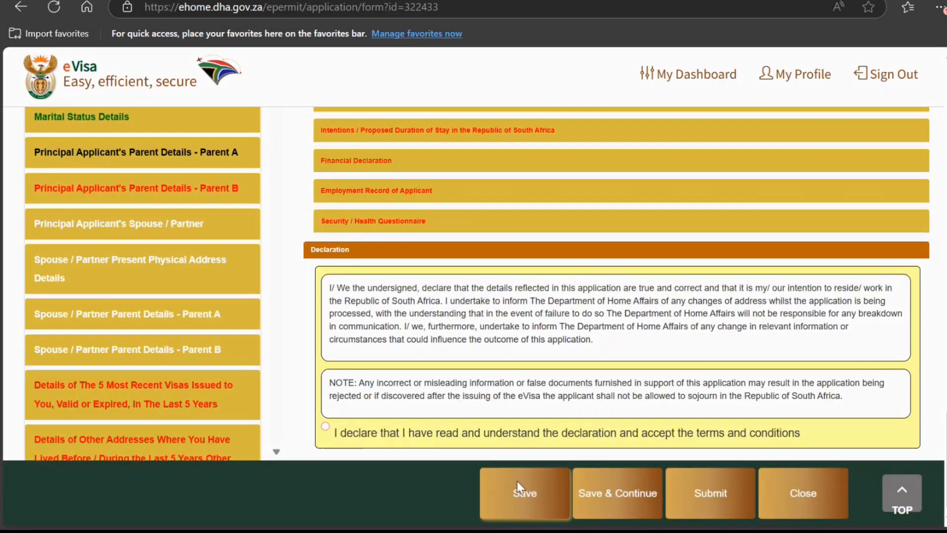
Step: Save the application, confirm the saved message, and reopen it from the dashboard
{"action": "left_click", "coordinate": [517, 481]}
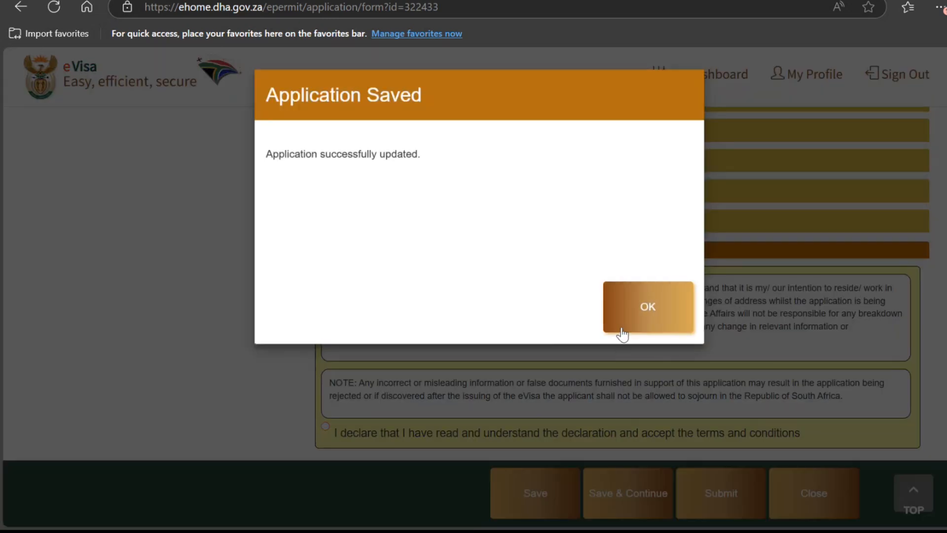
{"action": "left_click", "coordinate": [622, 333]}
{"action": "left_click", "coordinate": [888, 255]}
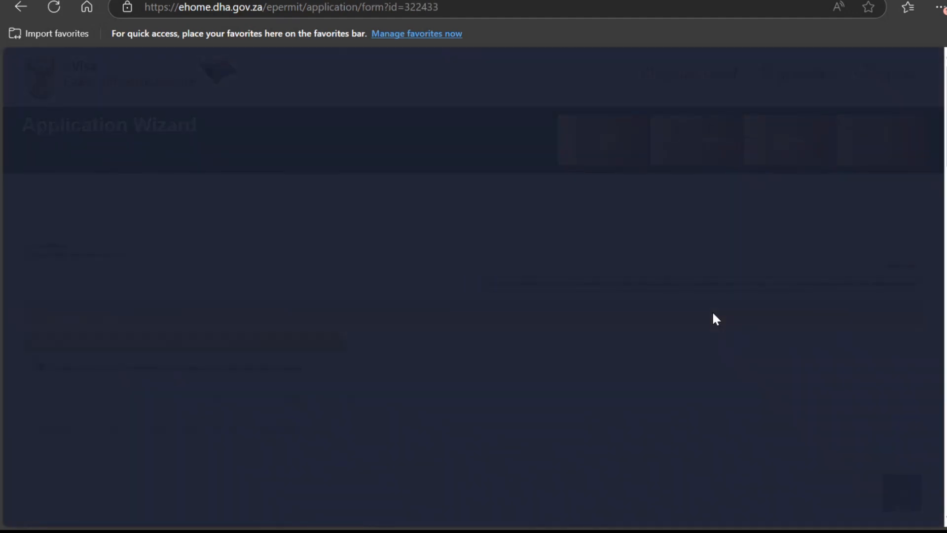
{"action": "scroll", "coordinate": [712, 313], "scroll_direction": "down", "scroll_amount": 3}
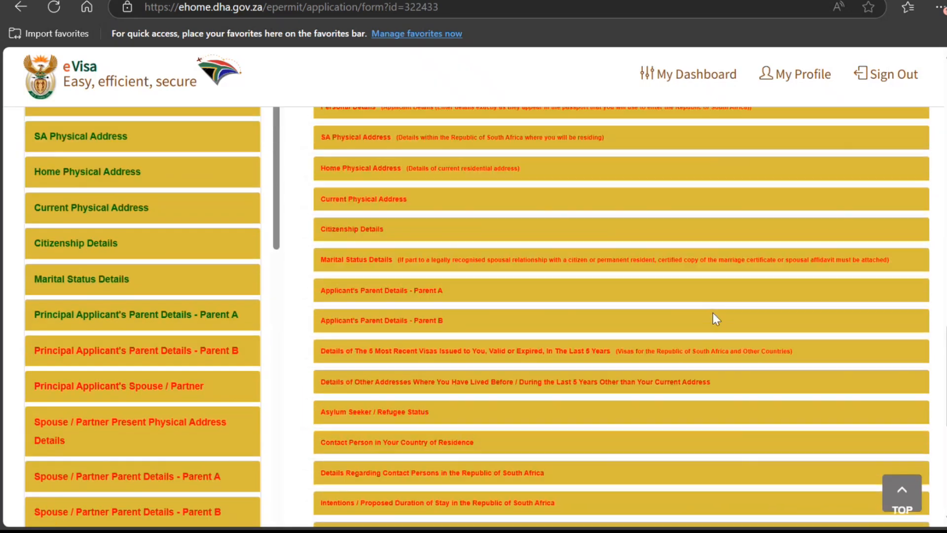
{"action": "scroll", "coordinate": [713, 315], "scroll_direction": "down", "scroll_amount": 4}
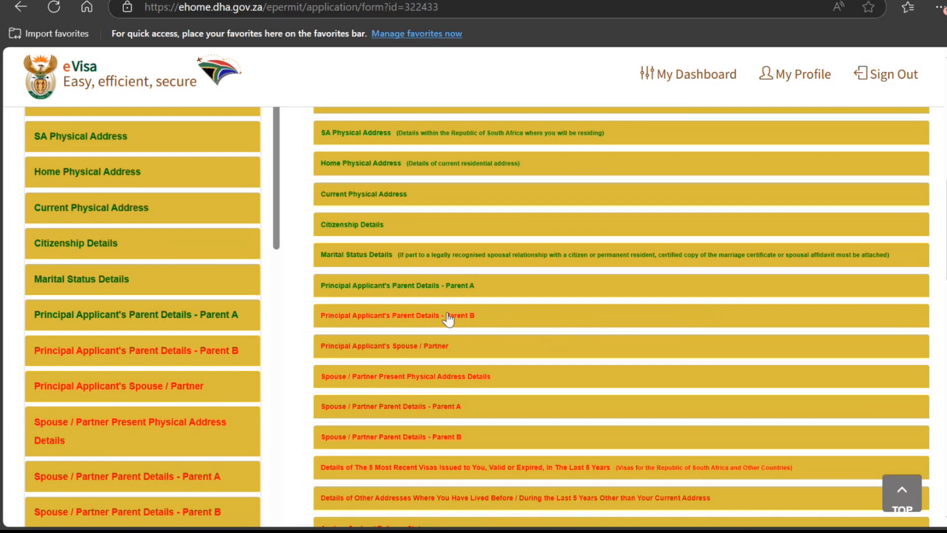
Step: Mark Parent B as alive, enter the given names and surname, and set birth year 1969
{"action": "left_click", "coordinate": [448, 320]}
{"action": "scroll", "coordinate": [370, 195], "scroll_direction": "down", "scroll_amount": 4}
{"action": "left_click", "coordinate": [349, 131]}
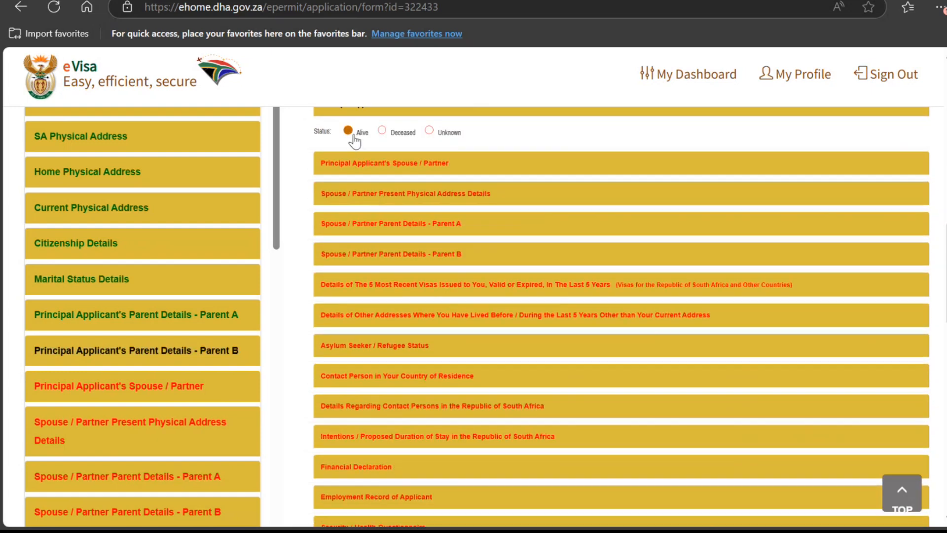
{"action": "left_click", "coordinate": [377, 159]}
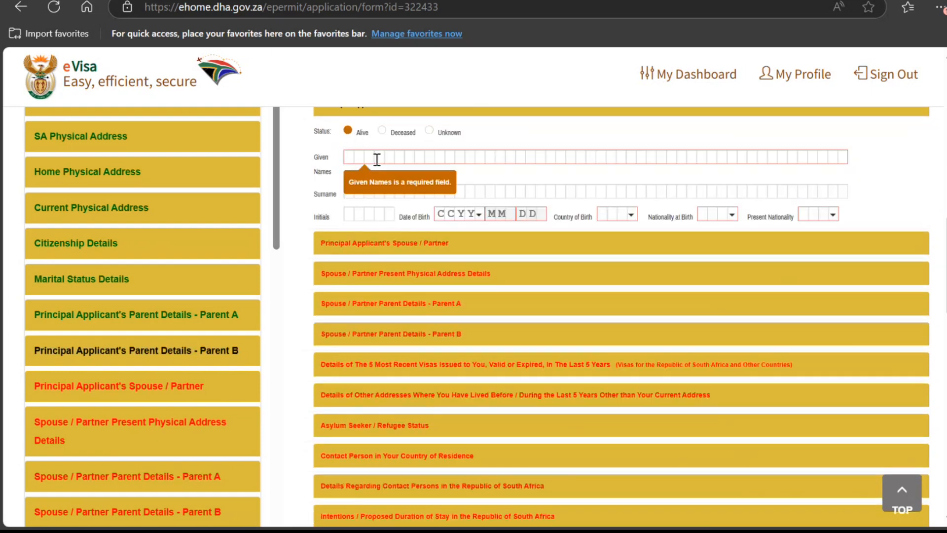
{"action": "type", "text": "ELA SMITH"}
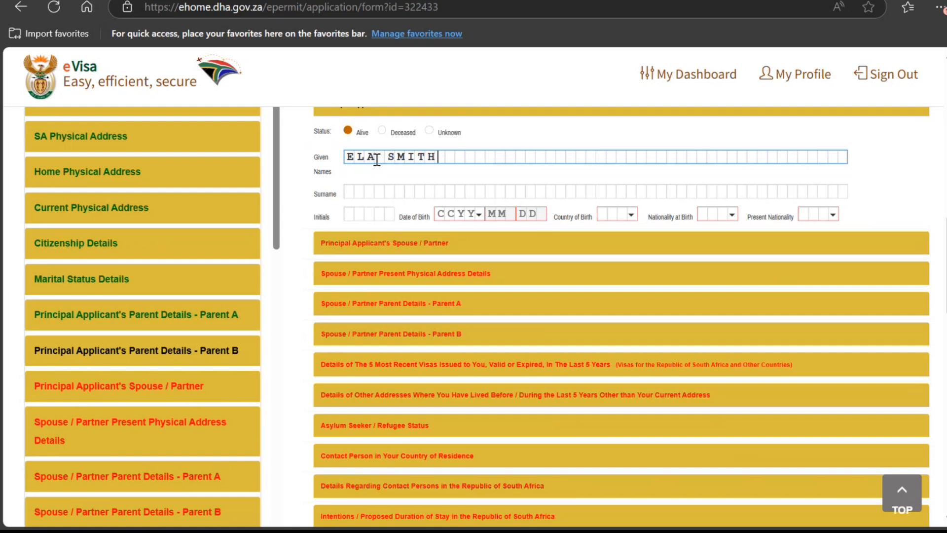
{"action": "key", "text": "Tab"}
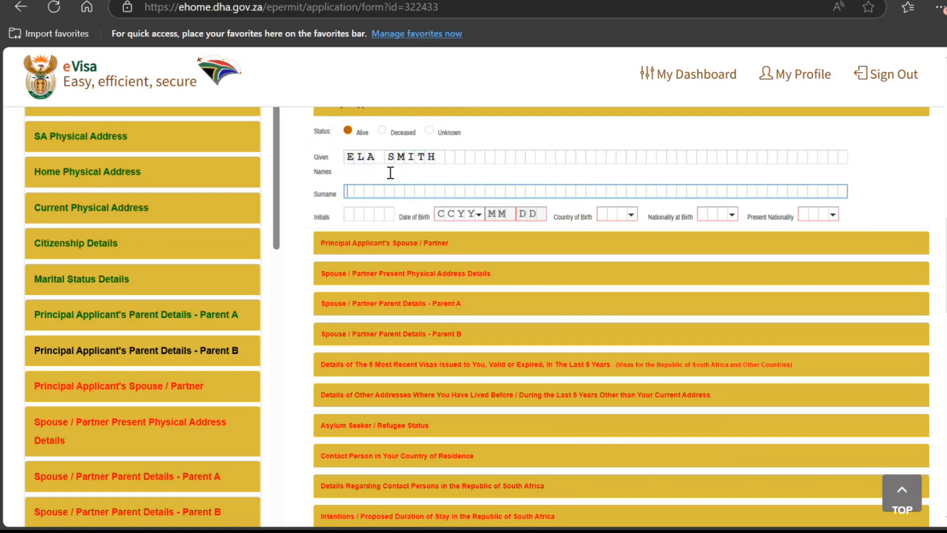
{"action": "left_click", "coordinate": [449, 158]}
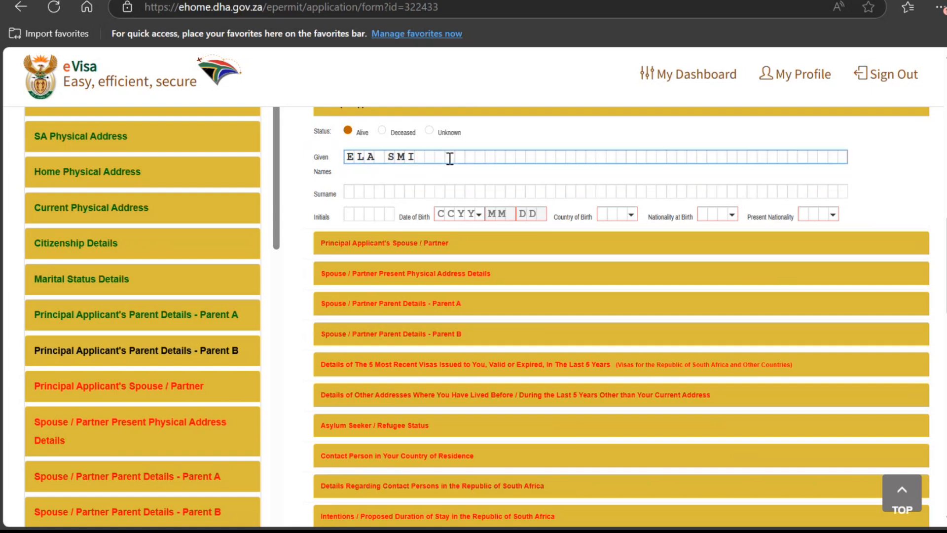
{"action": "key", "text": "Tab"}
{"action": "type", "text": "S"}
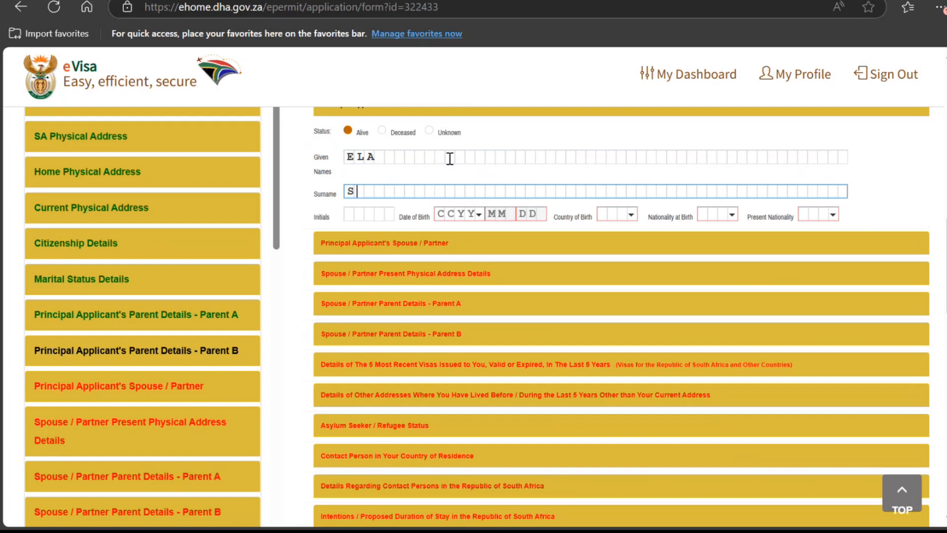
{"action": "type", "text": "MITH"}
{"action": "key", "text": "Tab"}
{"action": "key", "text": "Tab"}
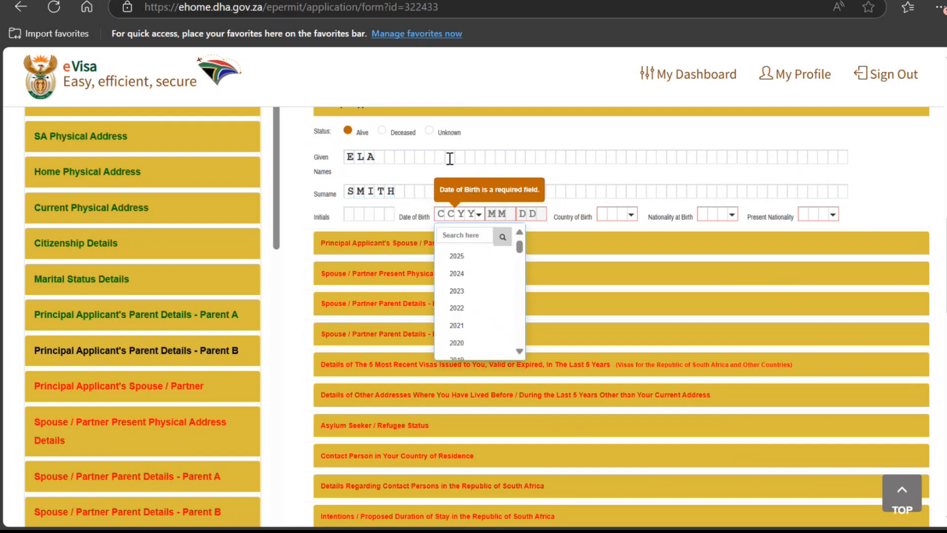
{"action": "type", "text": "1969"}
{"action": "key", "text": "Tab"}
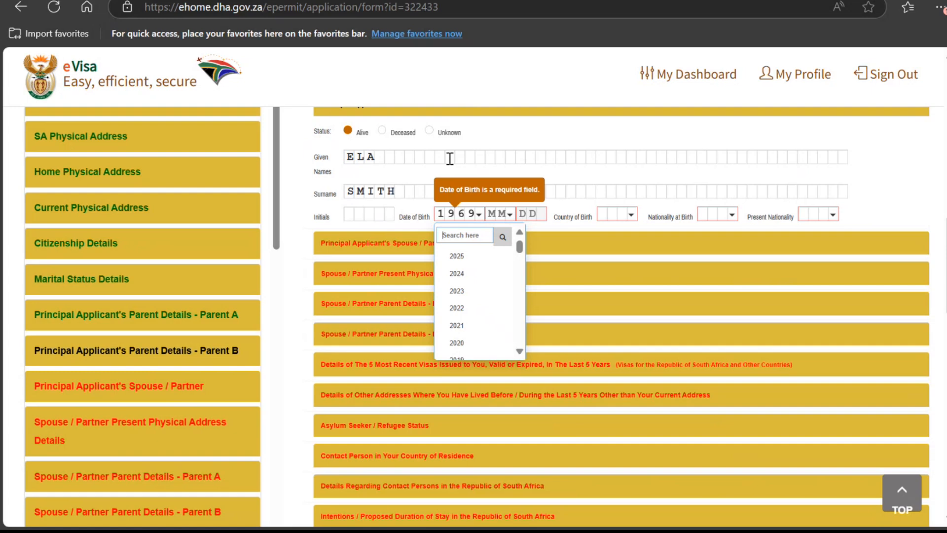
Step: Set Parent B's birth date to 5 March 1969 and country of birth to India
{"action": "scroll", "coordinate": [469, 153], "scroll_direction": "down", "scroll_amount": 2}
{"action": "left_click", "coordinate": [499, 139]}
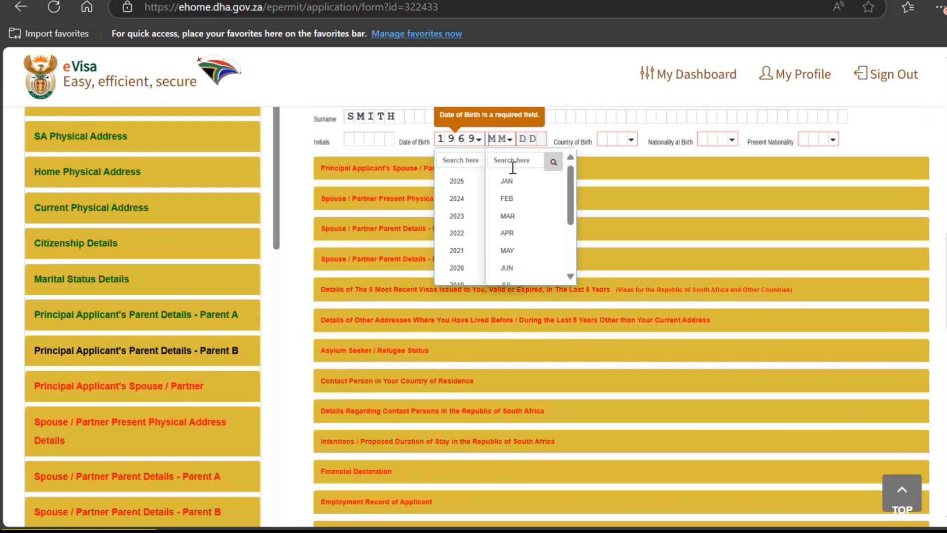
{"action": "left_click", "coordinate": [513, 217]}
{"action": "left_click", "coordinate": [531, 140]}
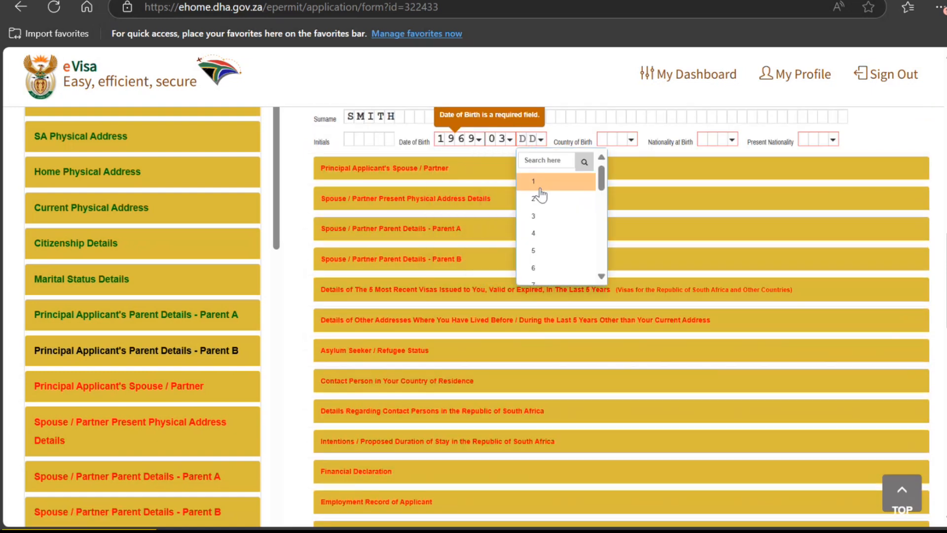
{"action": "left_click", "coordinate": [541, 251]}
{"action": "left_click", "coordinate": [612, 140]}
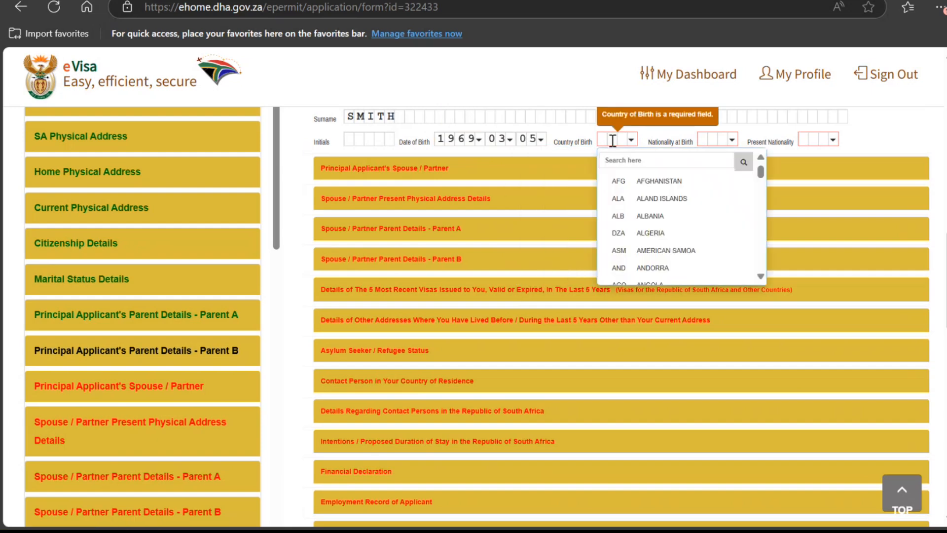
{"action": "left_click", "coordinate": [628, 162]}
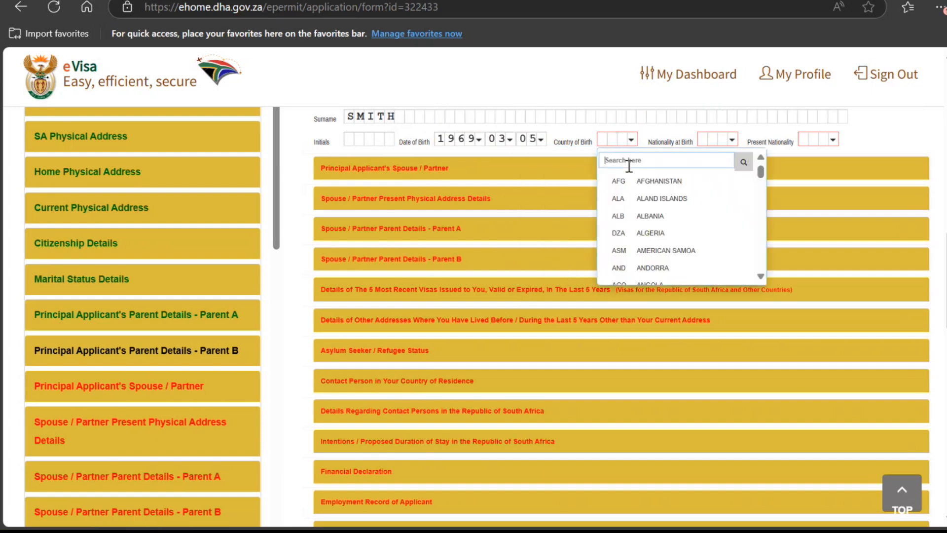
{"action": "type", "text": "indi"}
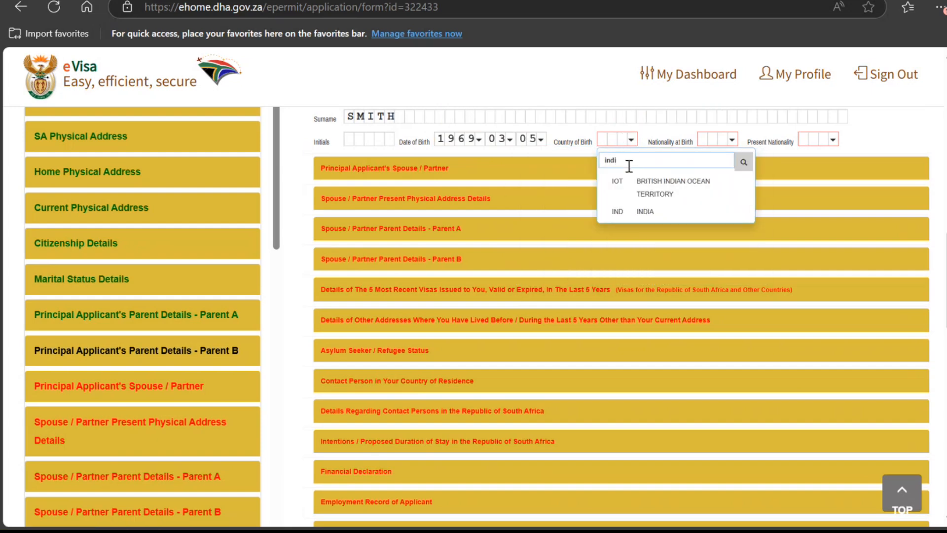
{"action": "left_click", "coordinate": [645, 211]}
Step: Set Parent B's nationality at birth and present nationality to India
{"action": "left_click", "coordinate": [708, 138]}
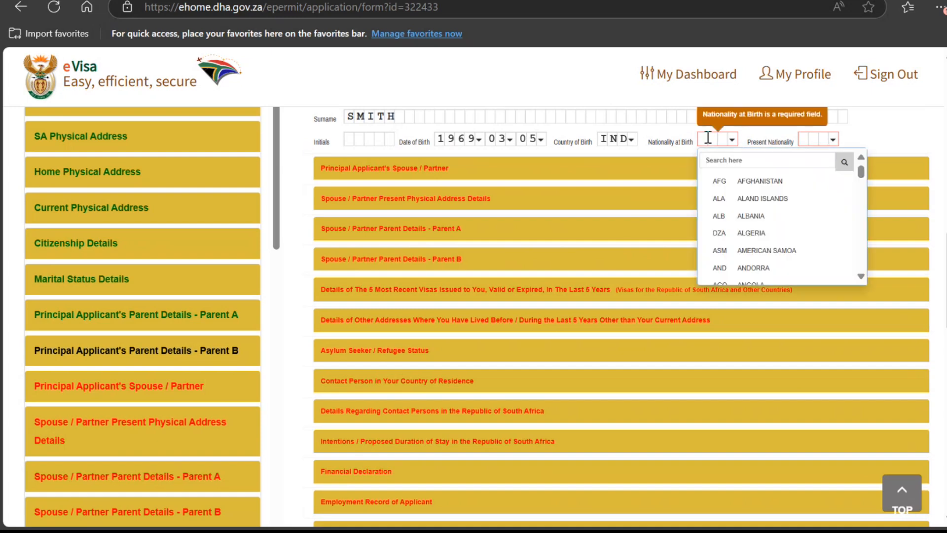
{"action": "left_click", "coordinate": [712, 160]}
{"action": "type", "text": "indi"}
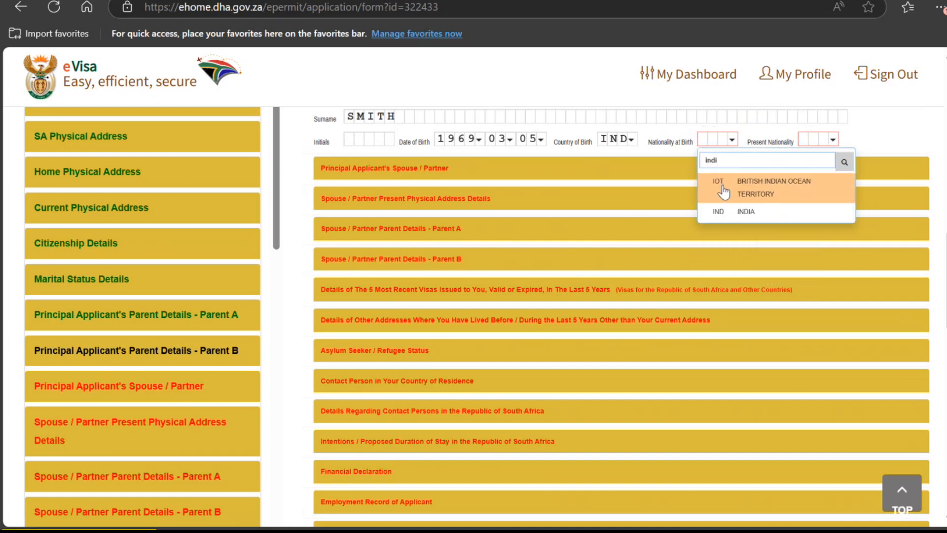
{"action": "left_click", "coordinate": [738, 212]}
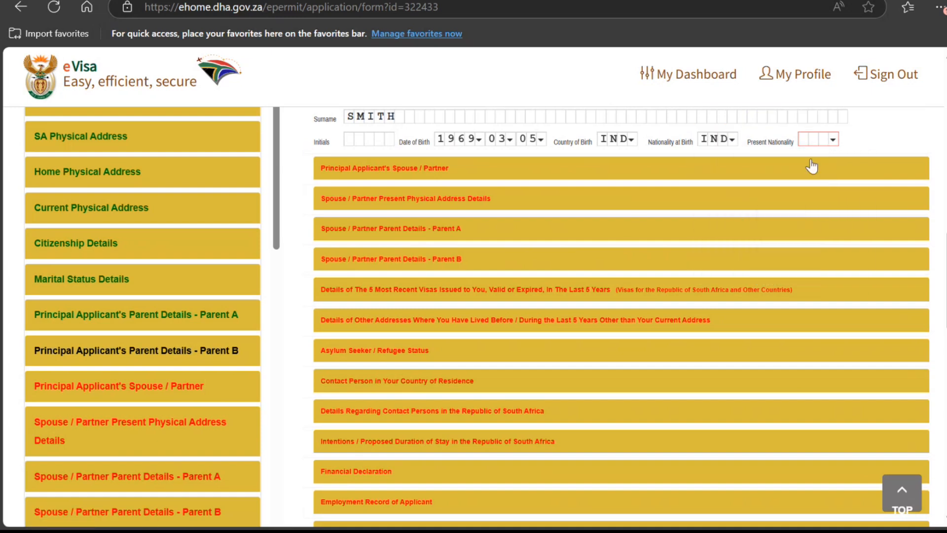
{"action": "left_click", "coordinate": [817, 140]}
{"action": "left_click", "coordinate": [845, 160]}
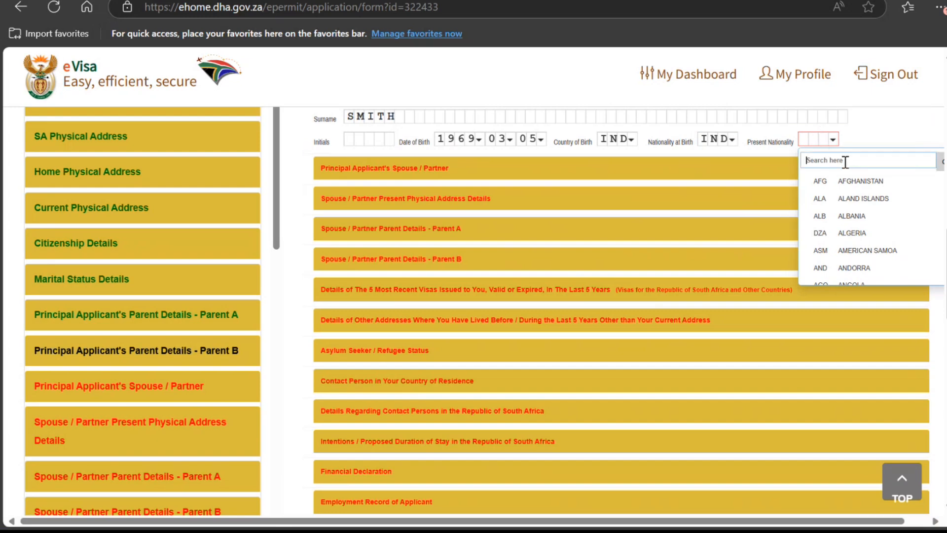
{"action": "type", "text": "indi"}
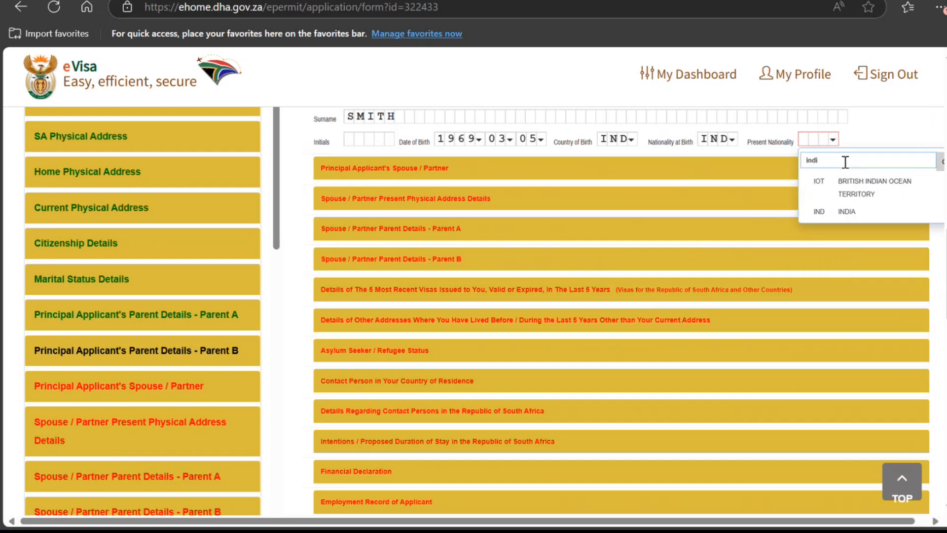
{"action": "left_click", "coordinate": [820, 212]}
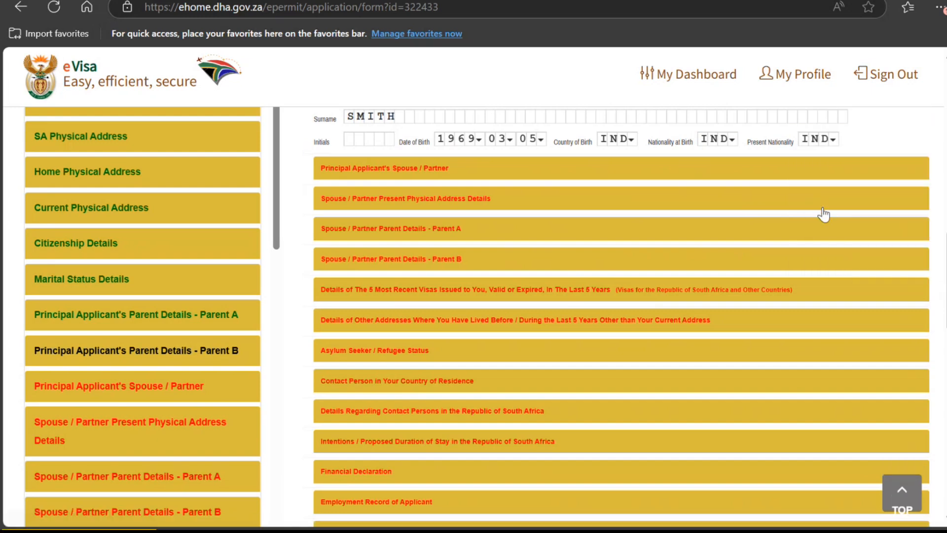
{"action": "left_click", "coordinate": [427, 170]}
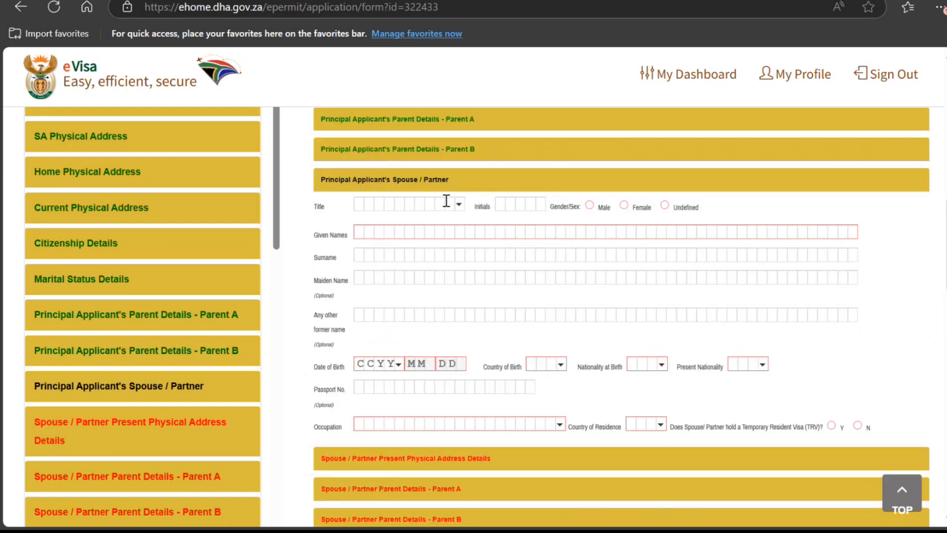
Step: Give the spouse title MRS and gender Female, and enter her given names and surname
{"action": "left_click", "coordinate": [456, 203]}
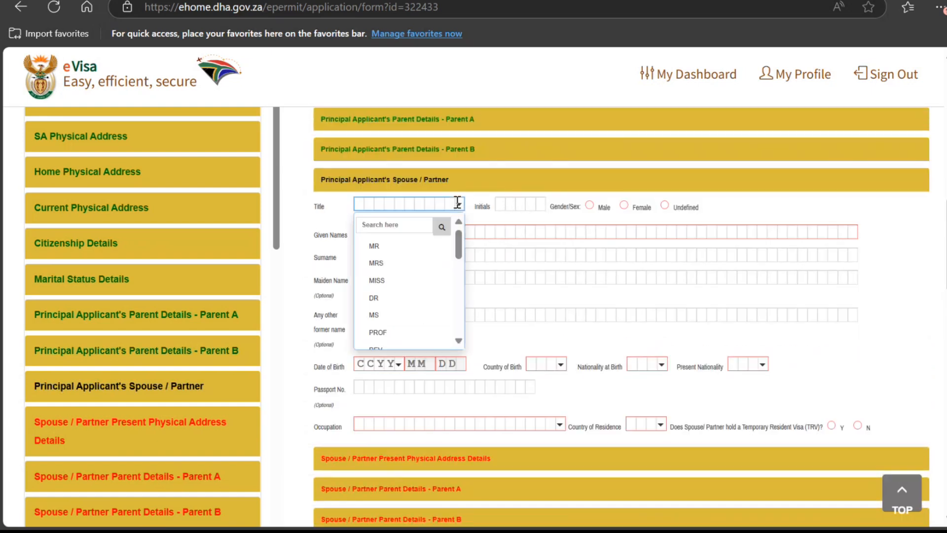
{"action": "left_click", "coordinate": [423, 262]}
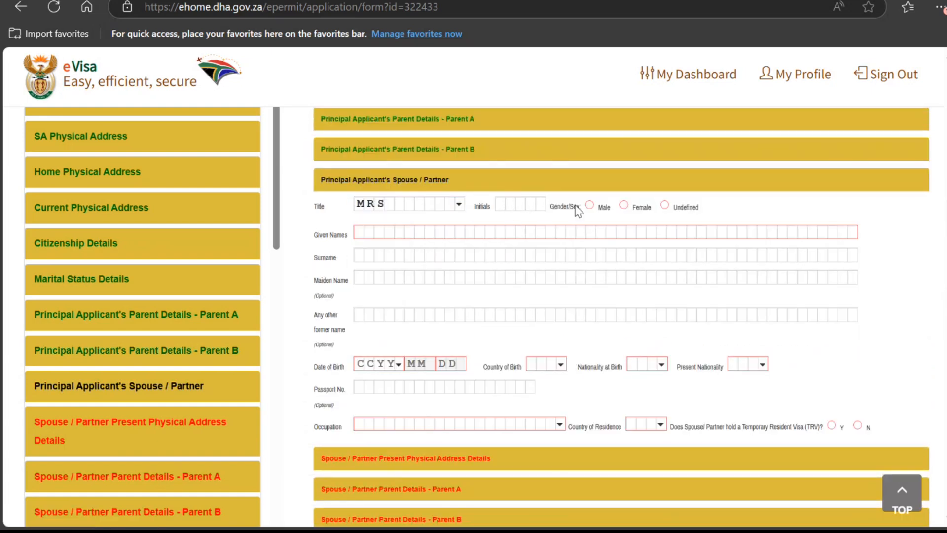
{"action": "left_click", "coordinate": [625, 206]}
{"action": "left_click", "coordinate": [407, 233]}
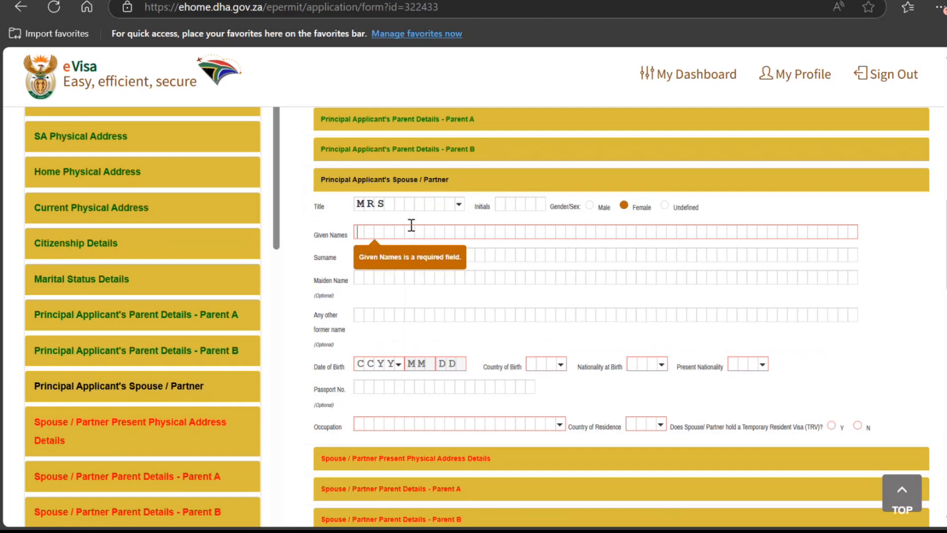
{"action": "type", "text": "ANCY"}
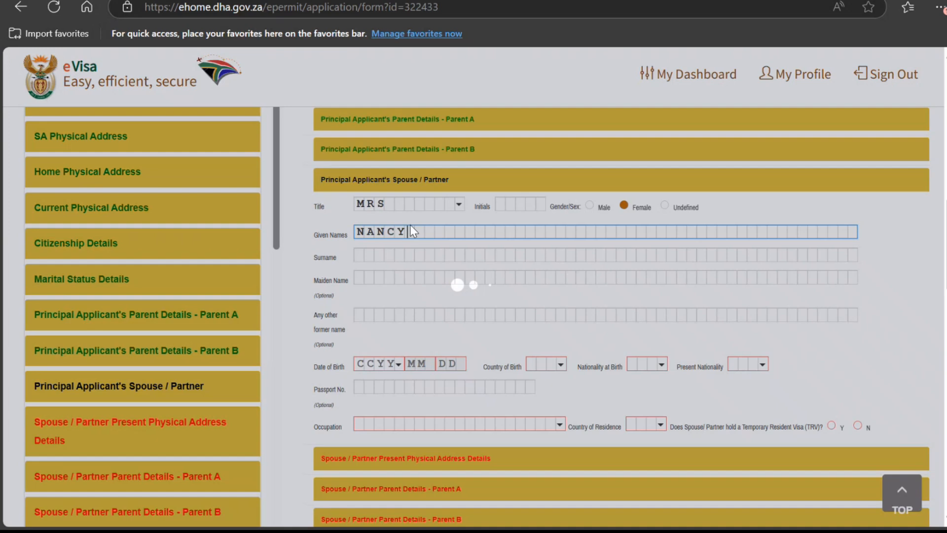
{"action": "key", "text": "Tab"}
{"action": "type", "text": "SMITH"}
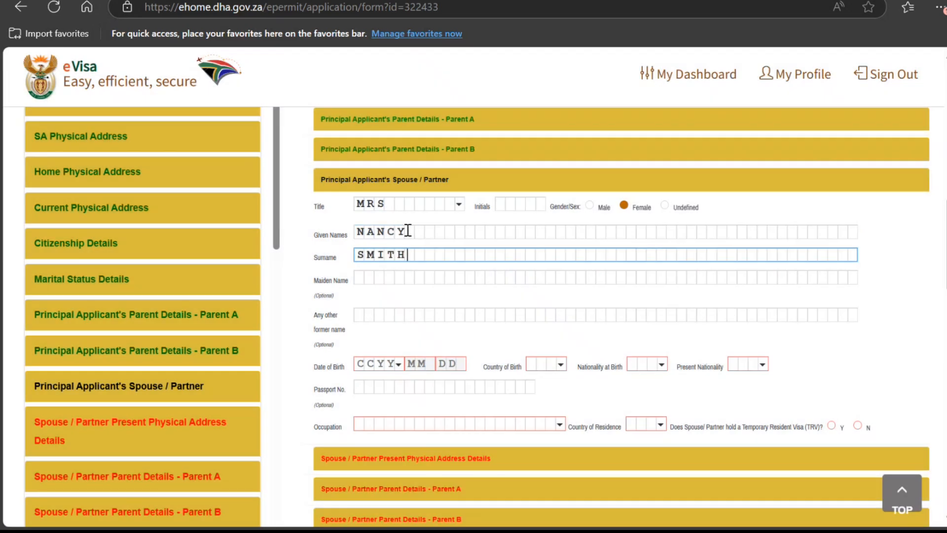
{"action": "left_click", "coordinate": [376, 368]}
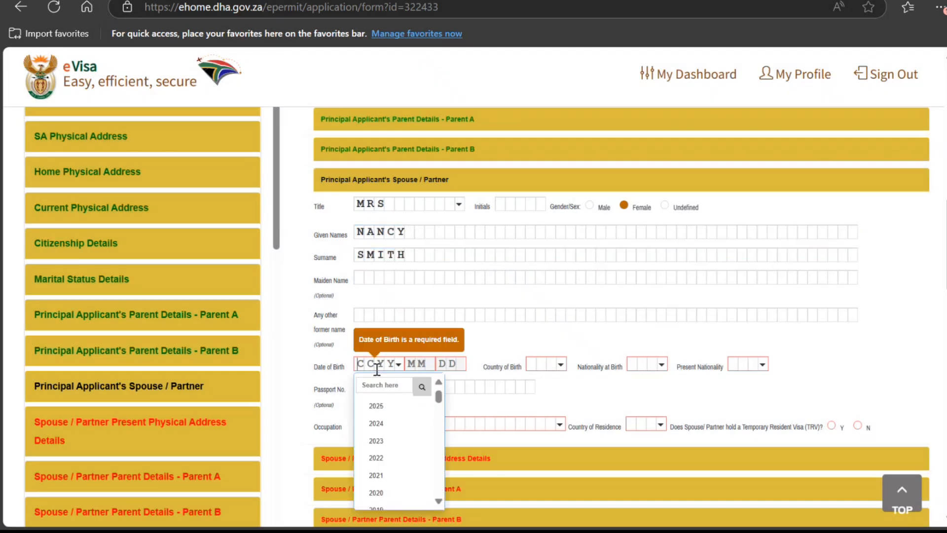
{"action": "type", "text": "1989"}
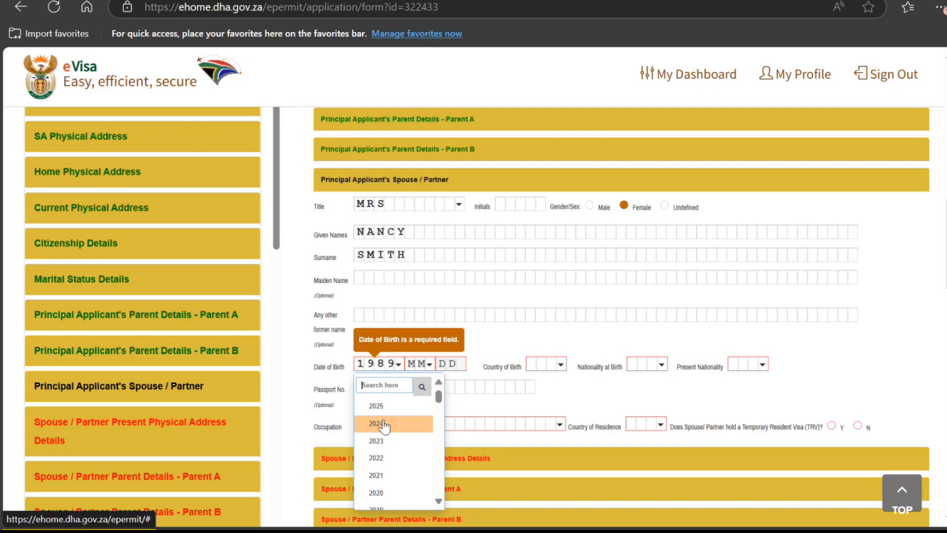
{"action": "left_click", "coordinate": [430, 364]}
{"action": "left_click", "coordinate": [428, 424]}
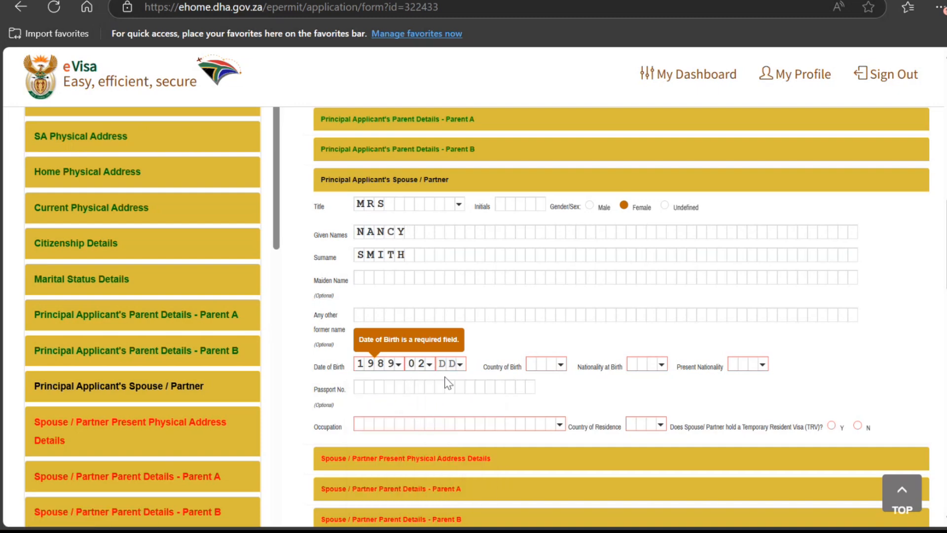
{"action": "left_click", "coordinate": [449, 363]}
{"action": "left_click", "coordinate": [450, 454]}
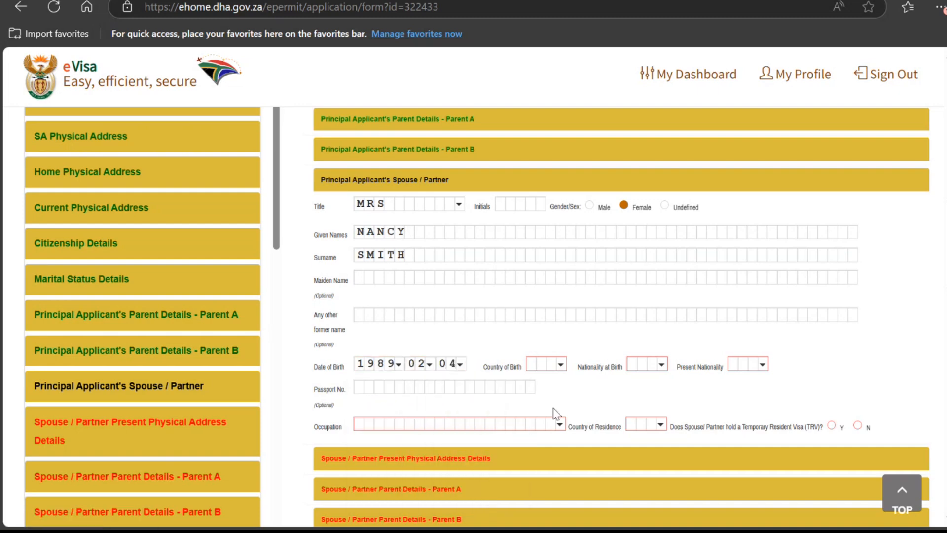
Step: Set the spouse's country of birth, nationality at birth and present nationality to India
{"action": "left_click", "coordinate": [549, 365]}
{"action": "left_click", "coordinate": [554, 381]}
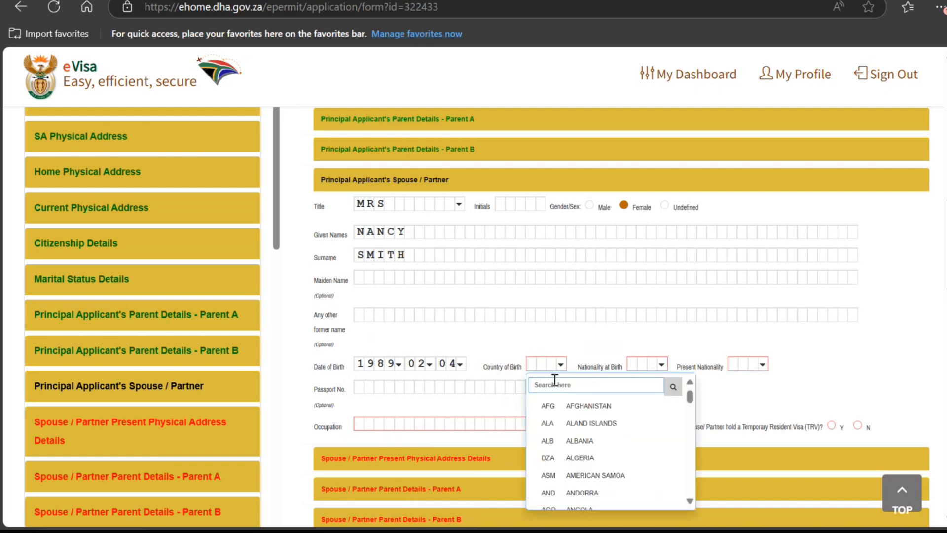
{"action": "type", "text": "indi"}
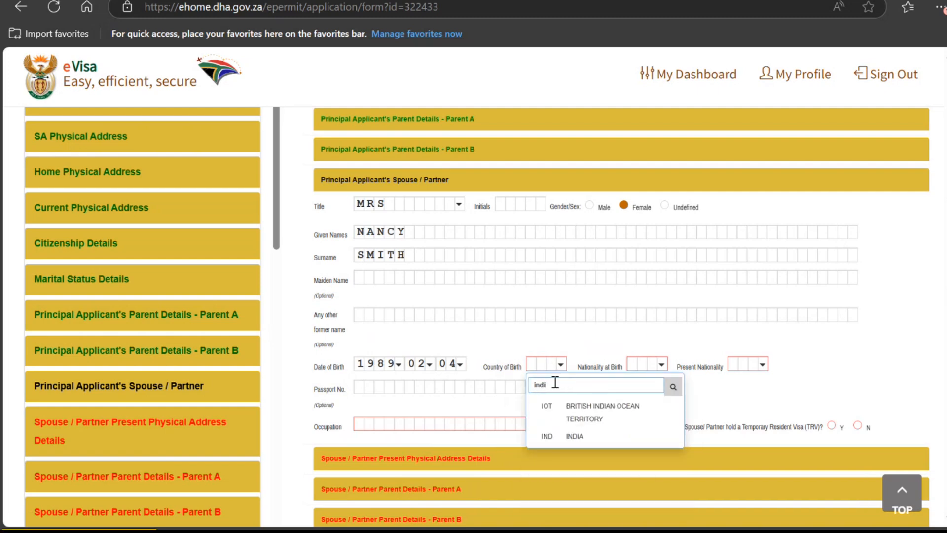
{"action": "left_click", "coordinate": [560, 436]}
{"action": "left_click", "coordinate": [657, 365]}
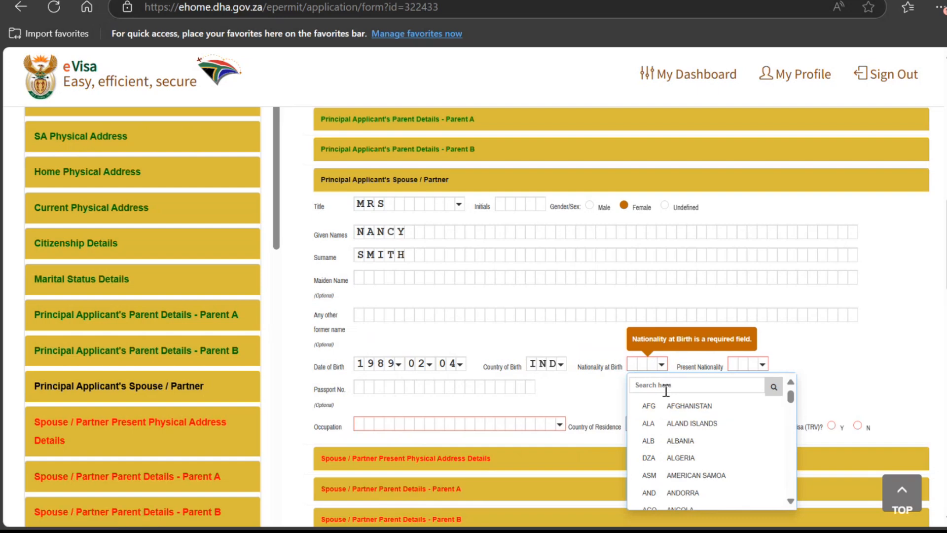
{"action": "left_click", "coordinate": [666, 390]}
{"action": "type", "text": "indi"}
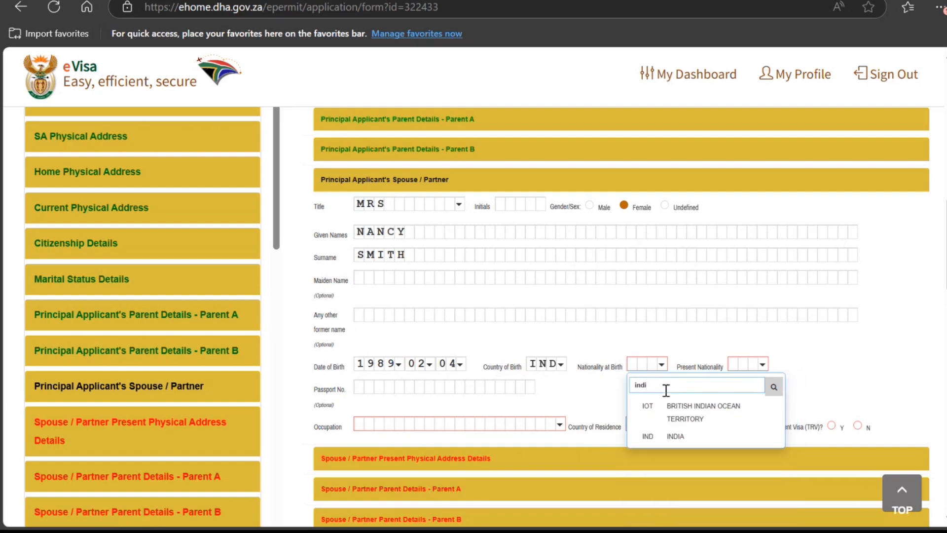
{"action": "left_click", "coordinate": [675, 436]}
{"action": "left_click", "coordinate": [755, 365]}
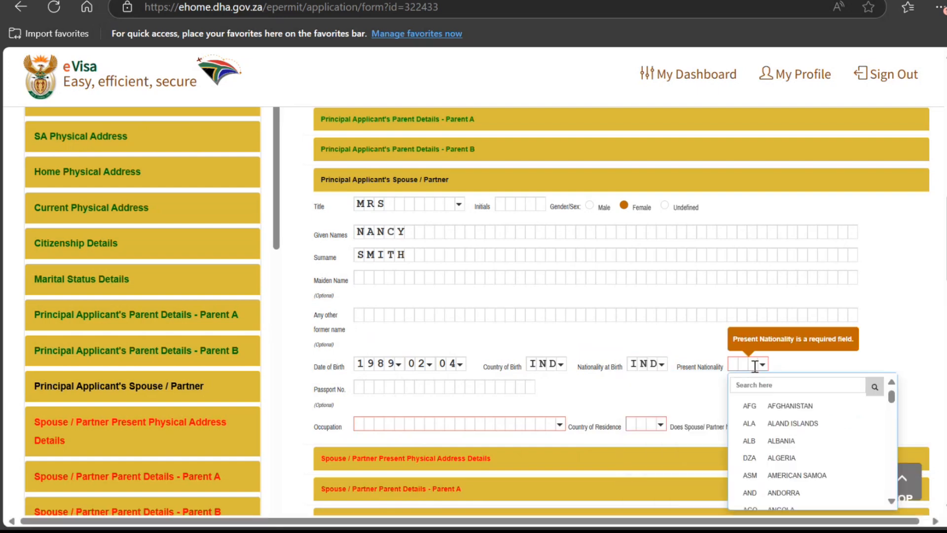
{"action": "left_click", "coordinate": [770, 390]}
{"action": "type", "text": "indi"}
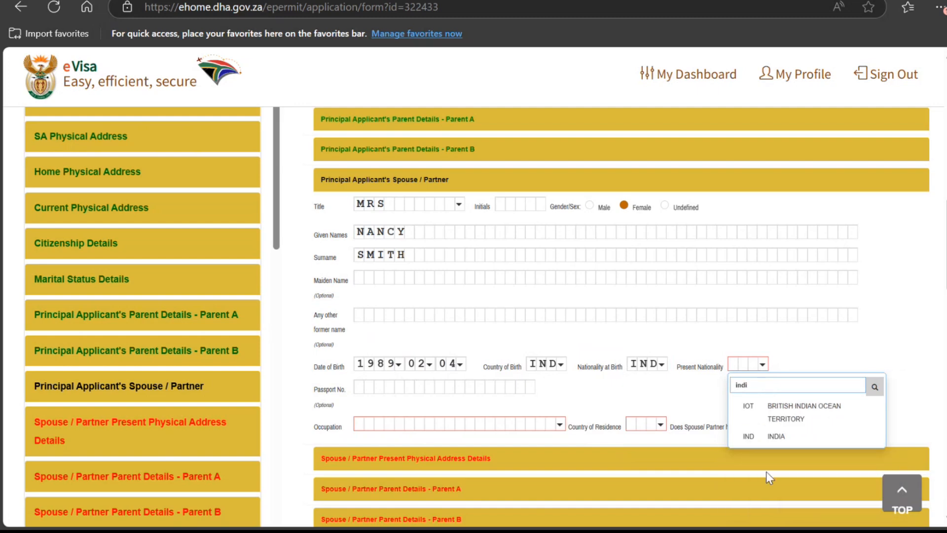
{"action": "left_click", "coordinate": [750, 435]}
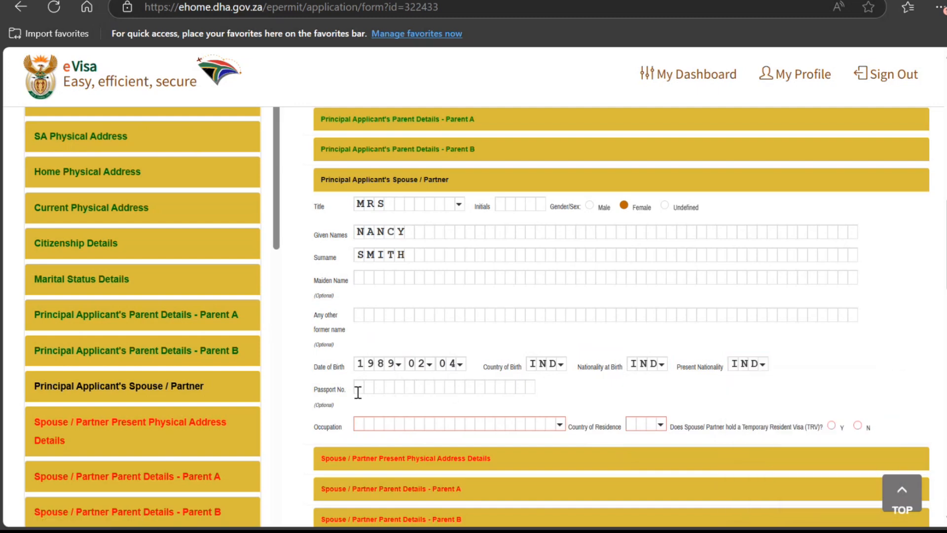
{"action": "scroll", "coordinate": [358, 392], "scroll_direction": "down", "scroll_amount": 15}
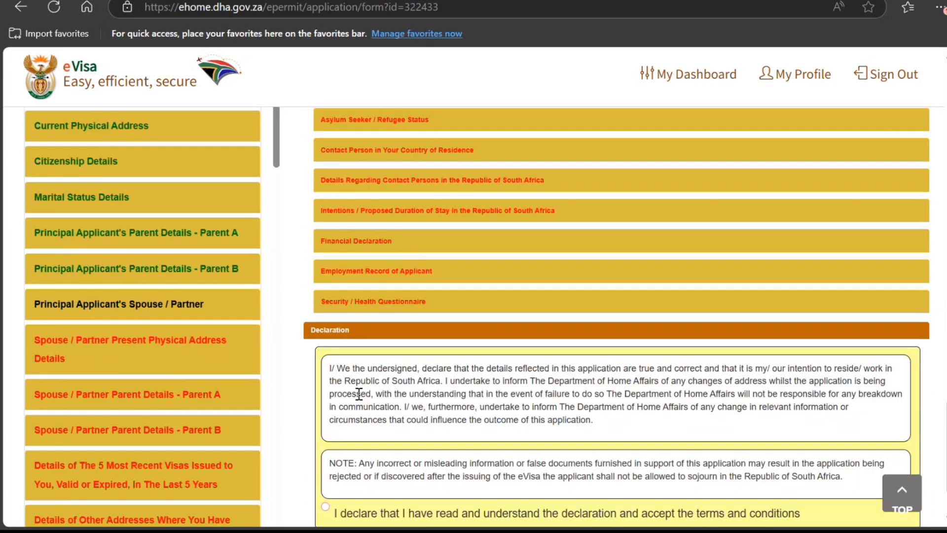
{"action": "scroll", "coordinate": [360, 392], "scroll_direction": "up", "scroll_amount": 8}
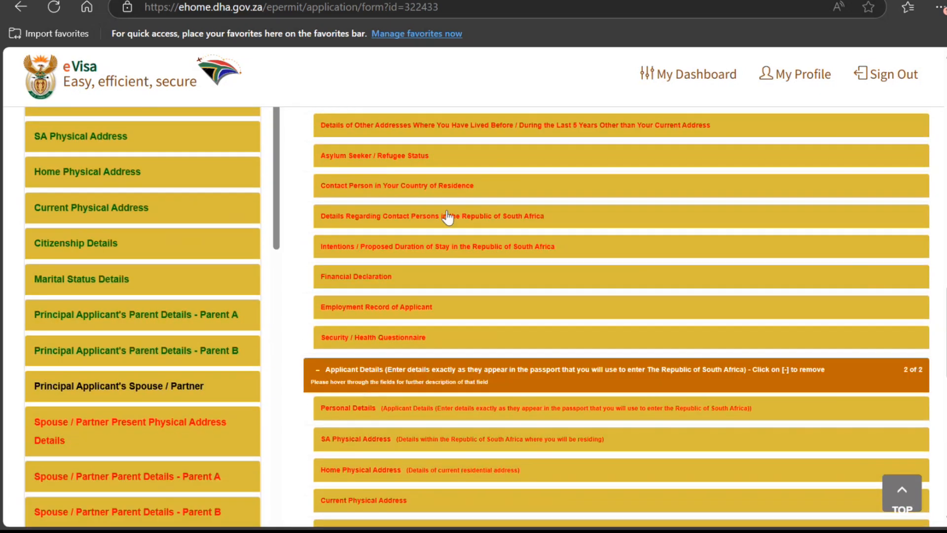
{"action": "scroll", "coordinate": [431, 328], "scroll_direction": "up", "scroll_amount": 3}
{"action": "scroll", "coordinate": [431, 328], "scroll_direction": "down", "scroll_amount": 10}
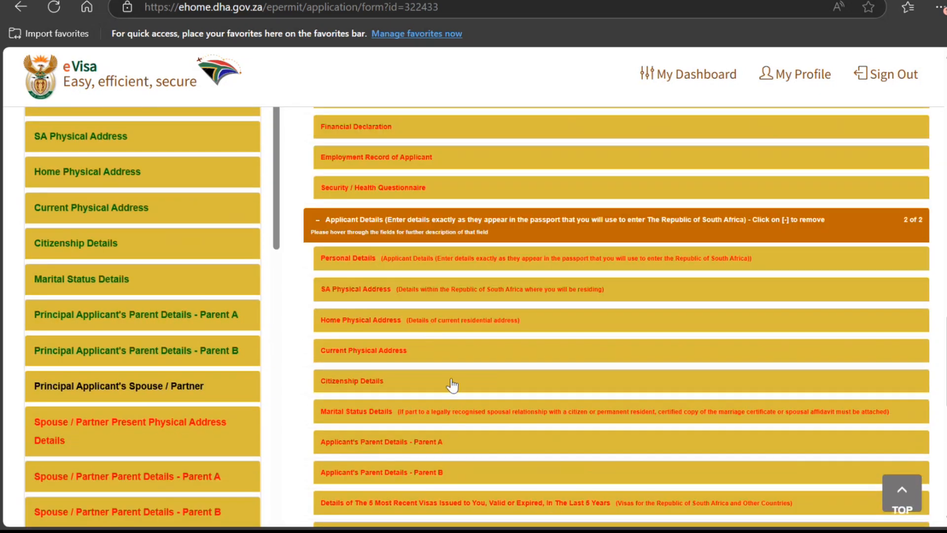
{"action": "scroll", "coordinate": [471, 390], "scroll_direction": "up", "scroll_amount": 10}
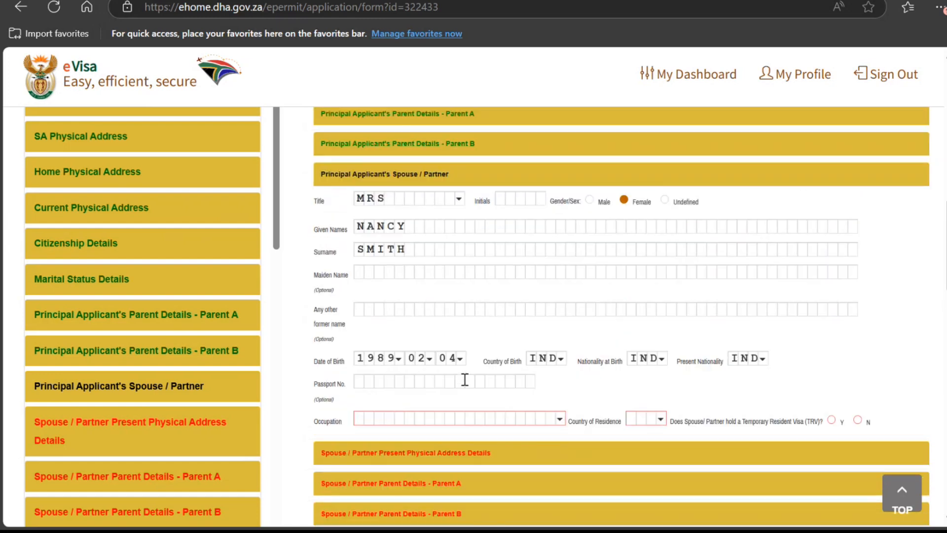
Step: Enter the spouse's passport number and set the issuing country to India
{"action": "left_click", "coordinate": [442, 379]}
{"action": "type", "text": "K98989898989898"}
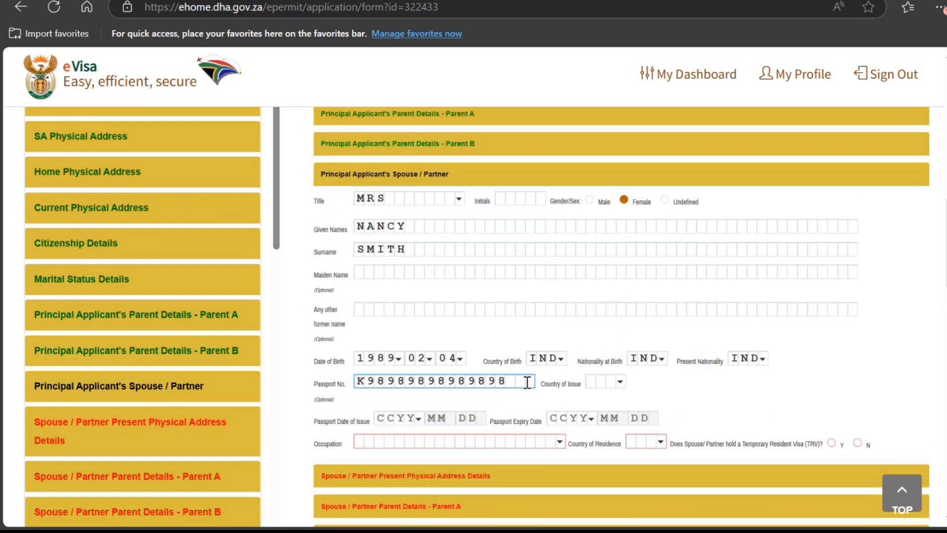
{"action": "left_click", "coordinate": [606, 380]}
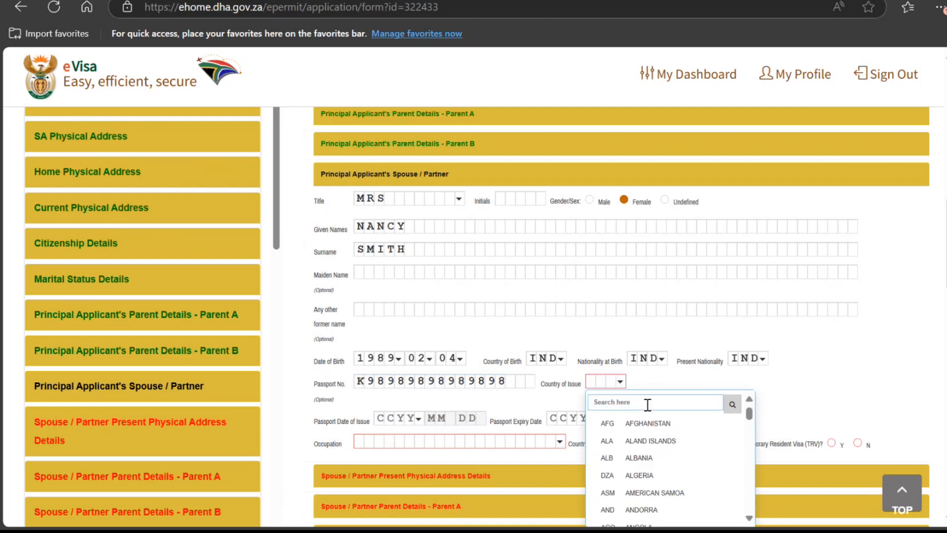
{"action": "type", "text": "indi"}
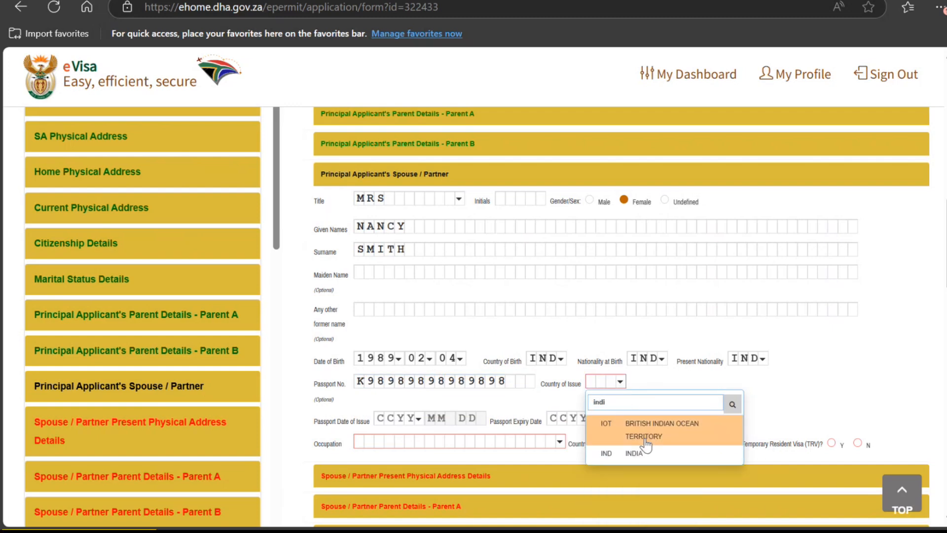
{"action": "left_click", "coordinate": [634, 452]}
Step: Set the passport issue date to 2025-01-02
{"action": "left_click", "coordinate": [416, 417]}
{"action": "left_click", "coordinate": [396, 460]}
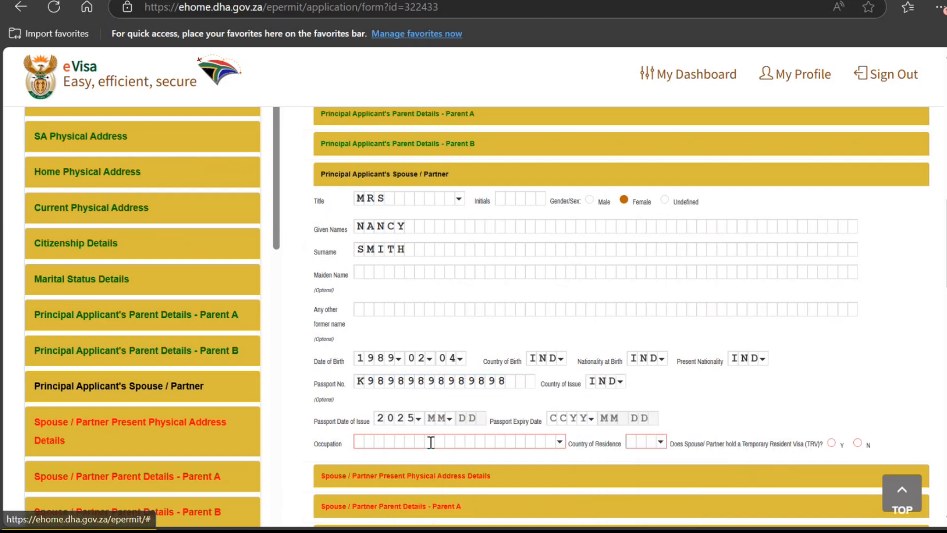
{"action": "left_click", "coordinate": [434, 418]}
{"action": "left_click", "coordinate": [445, 458]}
{"action": "left_click", "coordinate": [473, 421]}
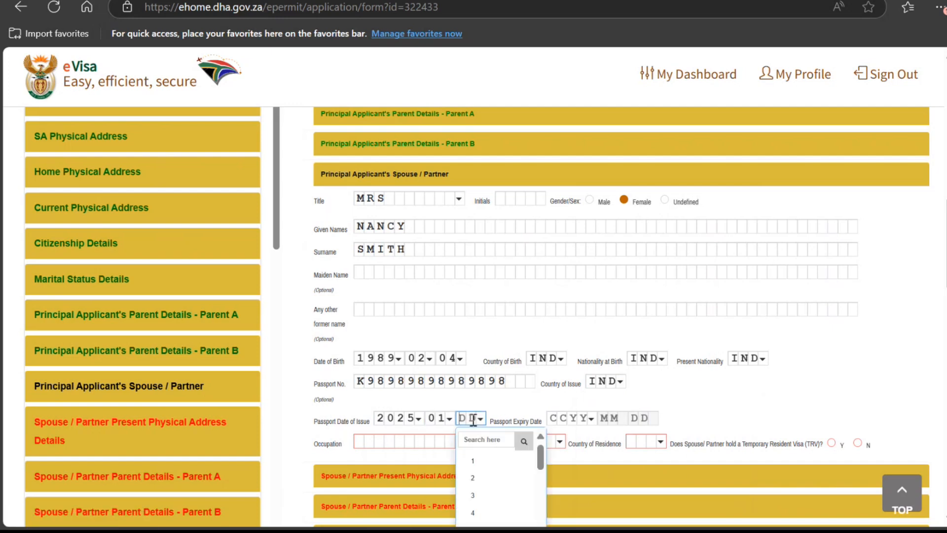
{"action": "left_click", "coordinate": [469, 479]}
Step: Set the passport expiry date to 2035-01-01
{"action": "left_click", "coordinate": [555, 414]}
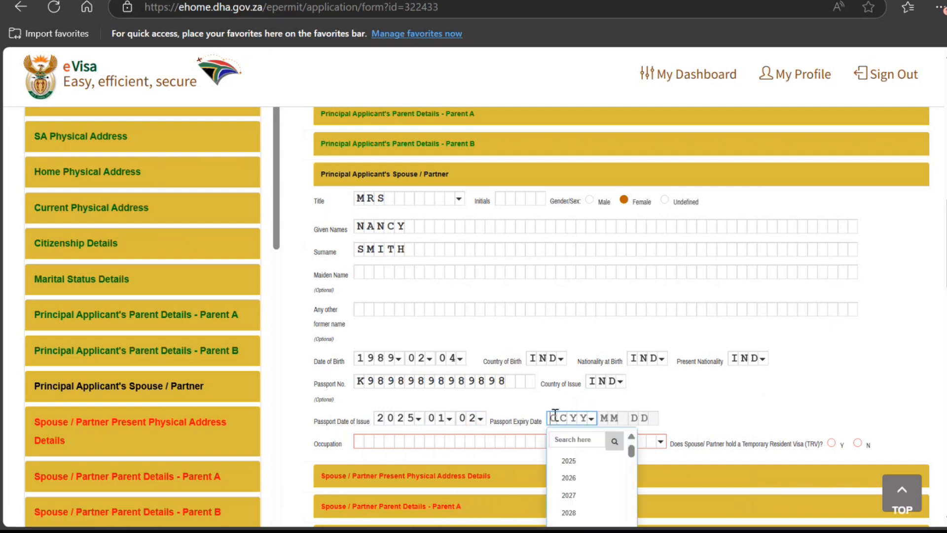
{"action": "left_click", "coordinate": [585, 441]}
{"action": "type", "text": "2035"}
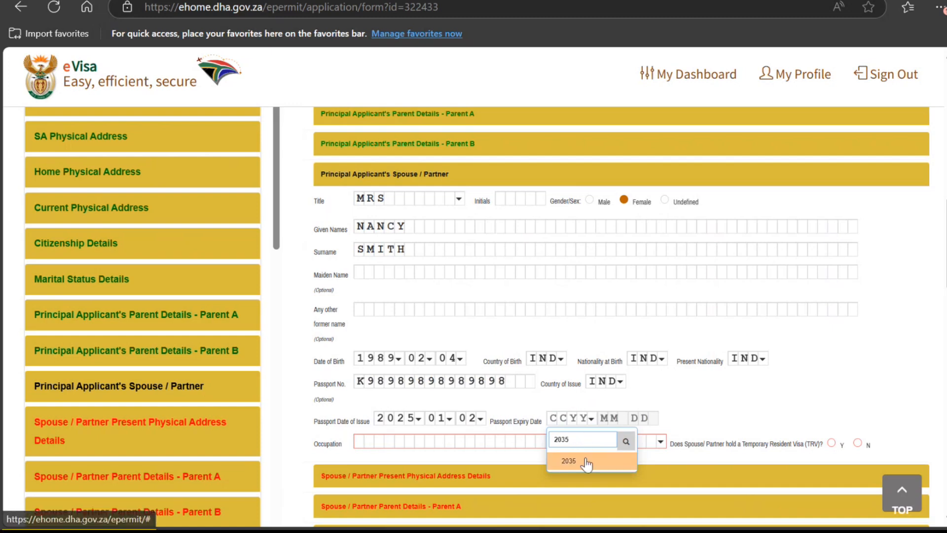
{"action": "left_click", "coordinate": [586, 462]}
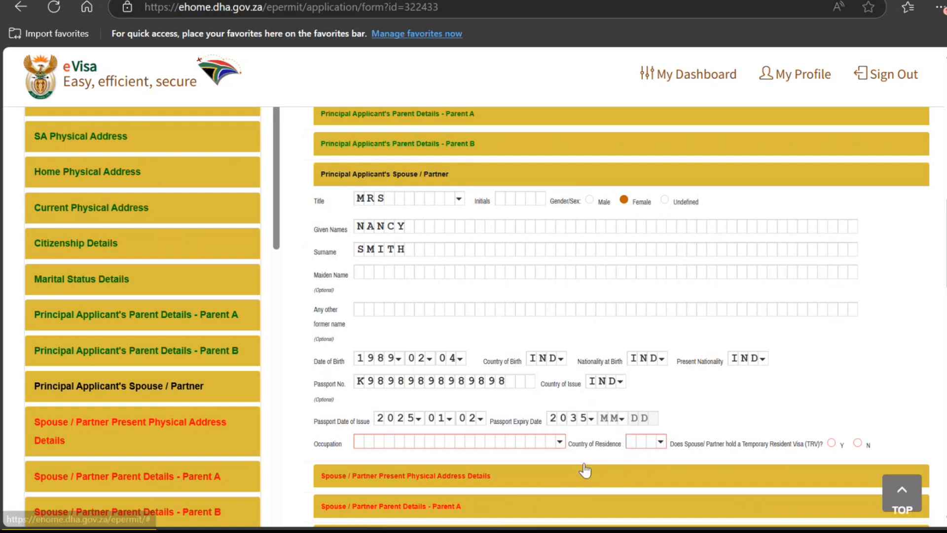
{"action": "left_click", "coordinate": [612, 417]}
{"action": "left_click", "coordinate": [618, 463]}
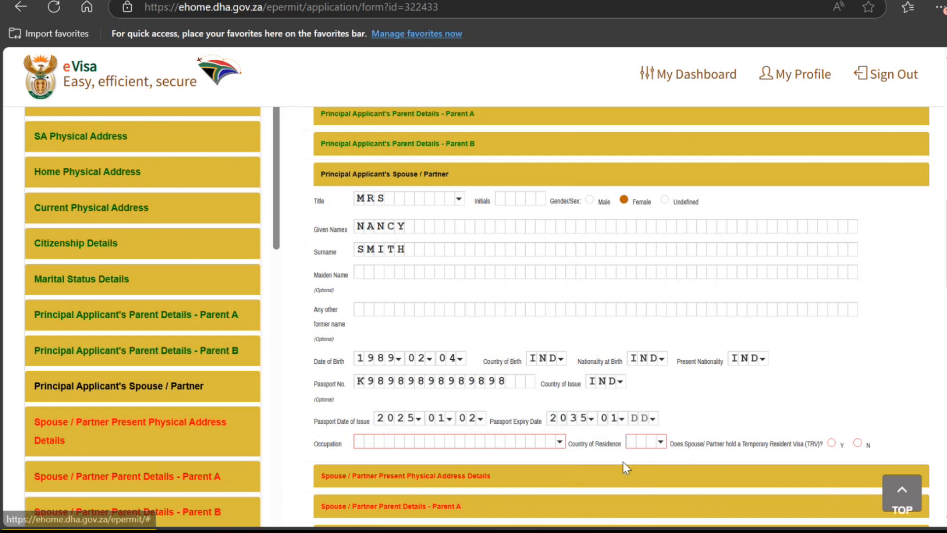
{"action": "left_click", "coordinate": [652, 419]}
{"action": "left_click", "coordinate": [652, 462]}
{"action": "left_click", "coordinate": [446, 440]}
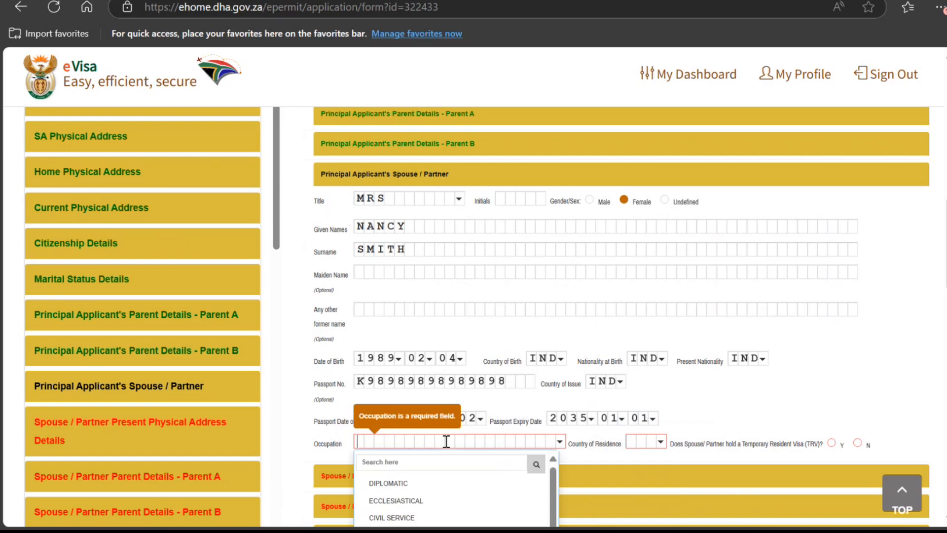
Step: Set the spouse's occupation to OTHER and residence to India, and answer N for TRV
{"action": "scroll", "coordinate": [567, 444], "scroll_direction": "down", "scroll_amount": 3}
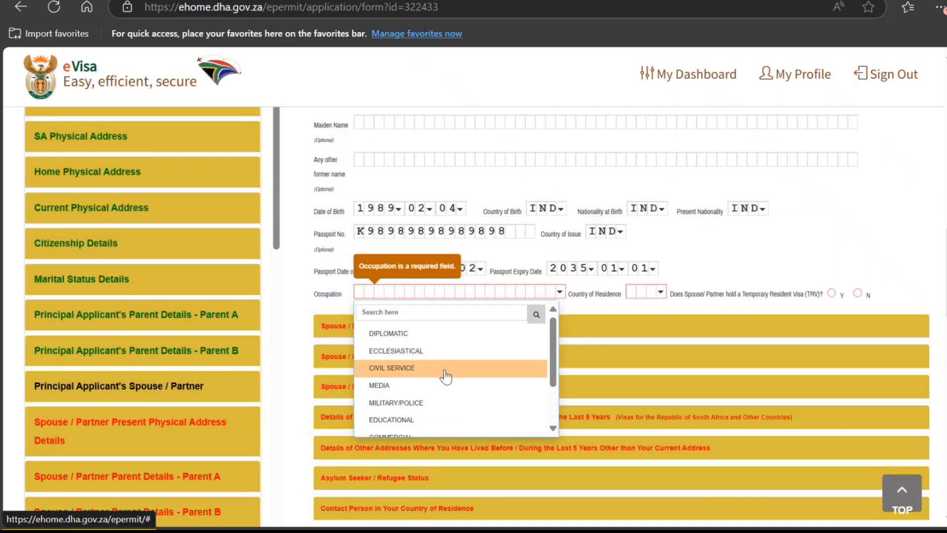
{"action": "scroll", "coordinate": [444, 377], "scroll_direction": "down", "scroll_amount": 2}
{"action": "left_click", "coordinate": [438, 395]}
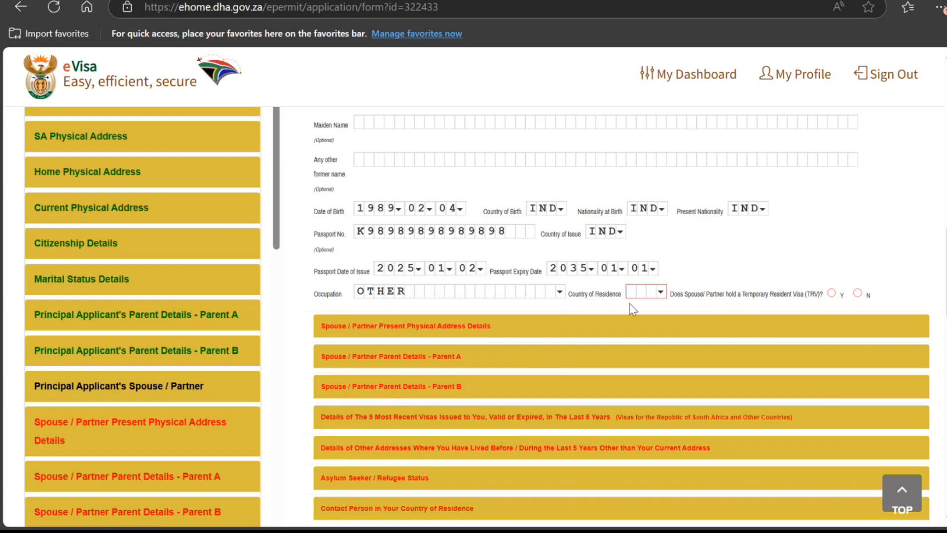
{"action": "left_click", "coordinate": [641, 292]}
{"action": "type", "text": "indi"}
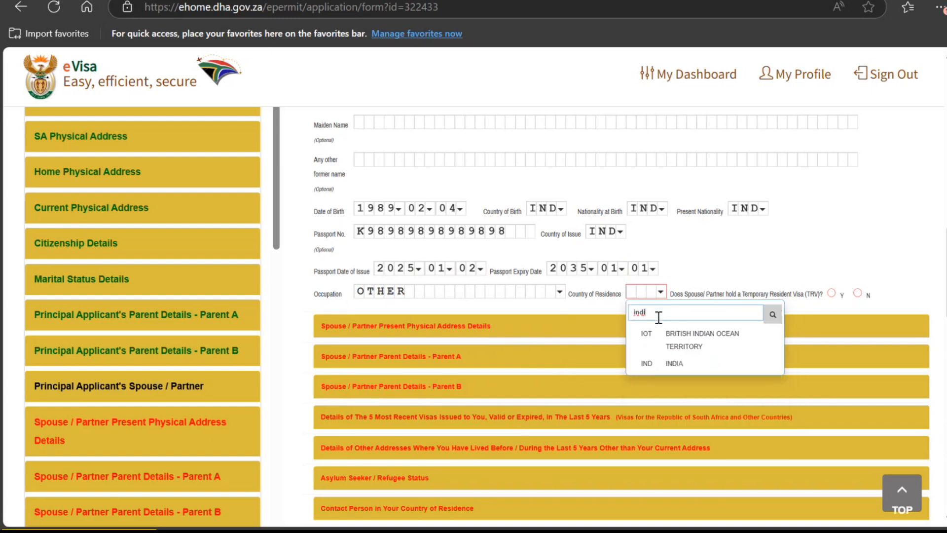
{"action": "left_click", "coordinate": [666, 363]}
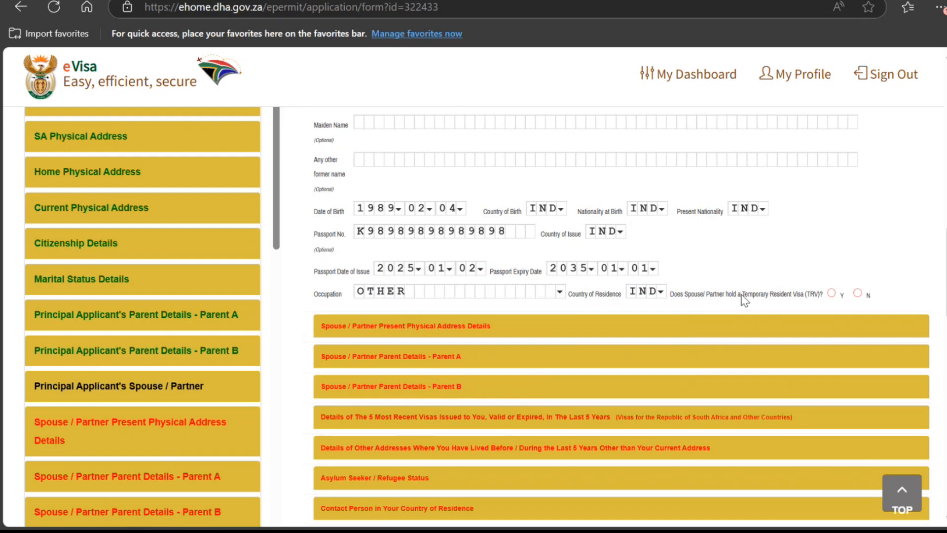
{"action": "left_click", "coordinate": [858, 293]}
{"action": "scroll", "coordinate": [663, 352], "scroll_direction": "down", "scroll_amount": 1}
{"action": "scroll", "coordinate": [663, 352], "scroll_direction": "down", "scroll_amount": 3}
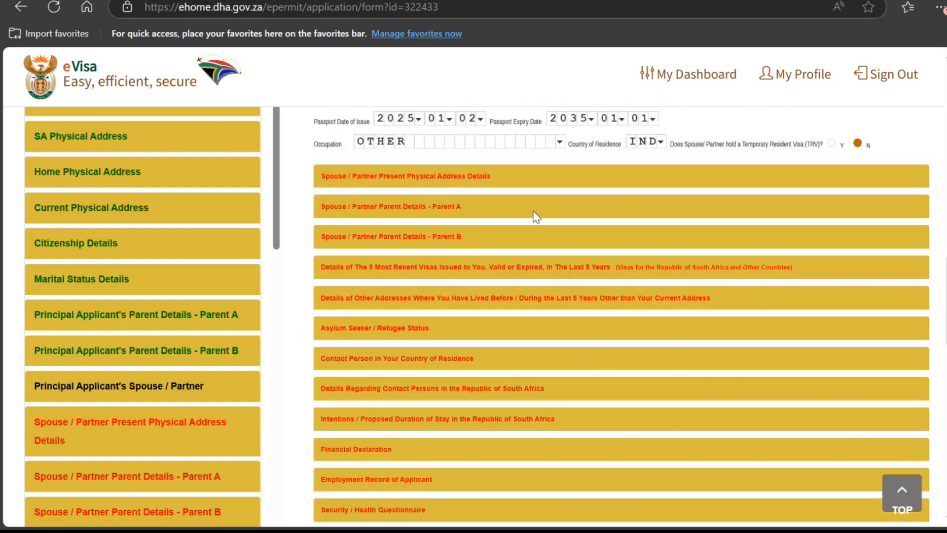
Step: Answer Y to the spouse sharing the applicant's physical address, then save the application
{"action": "left_click", "coordinate": [462, 173]}
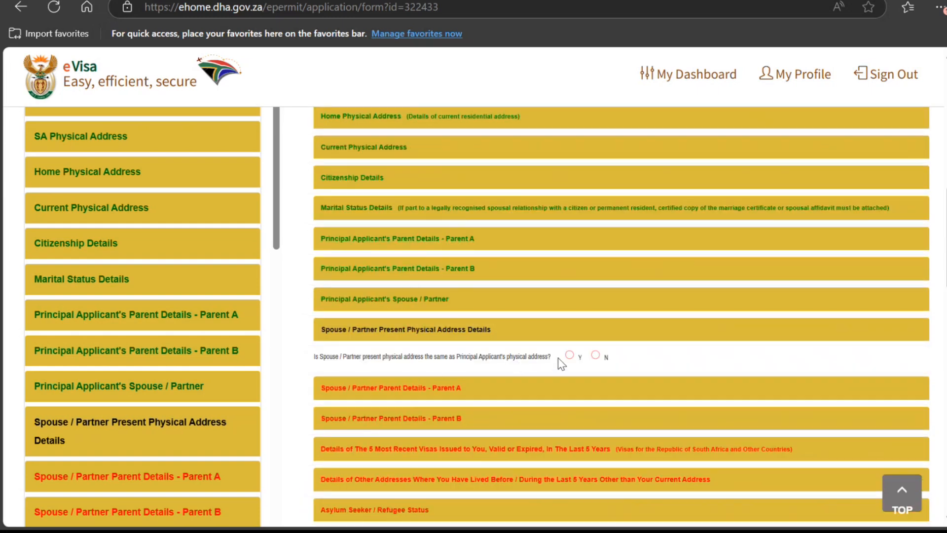
{"action": "left_click", "coordinate": [569, 355]}
{"action": "scroll", "coordinate": [444, 362], "scroll_direction": "down", "scroll_amount": 6}
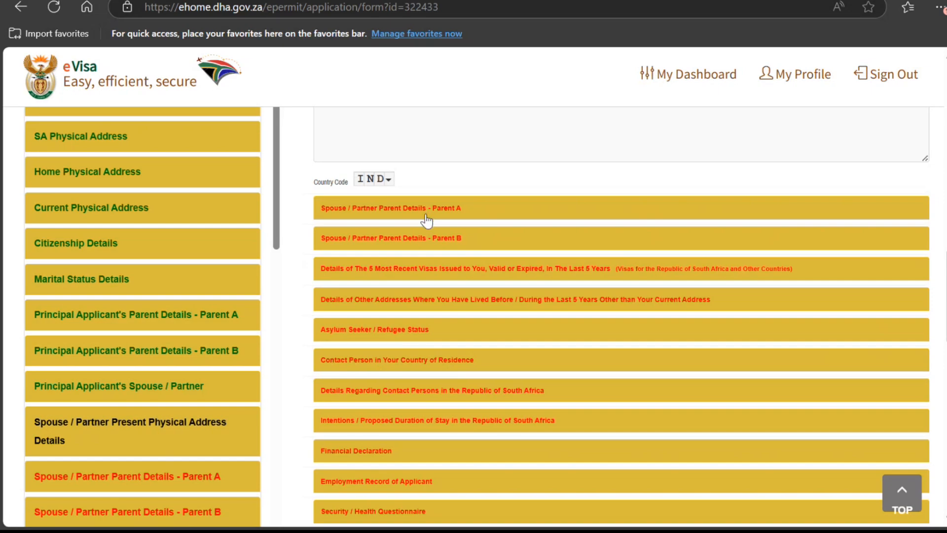
{"action": "scroll", "coordinate": [426, 222], "scroll_direction": "down", "scroll_amount": 15}
{"action": "left_click", "coordinate": [513, 490]}
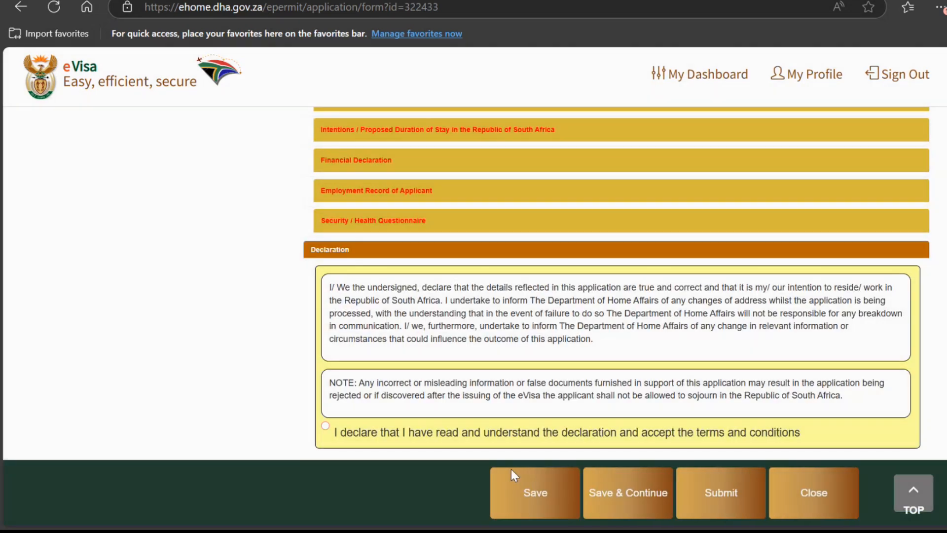
Step: Dismiss the saved confirmation, Edit the application from the dashboard, and expand Spouse / Partner details
{"action": "left_click", "coordinate": [649, 310]}
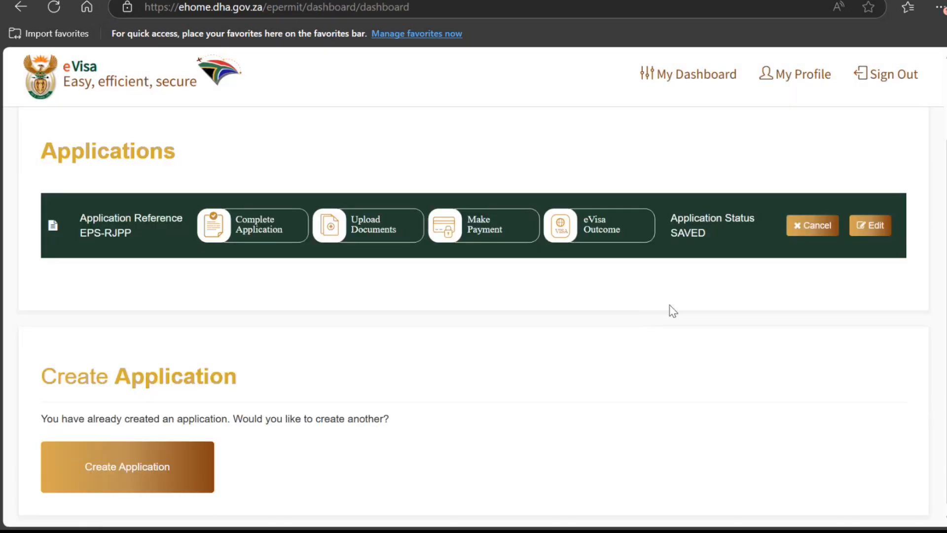
{"action": "left_click", "coordinate": [866, 228]}
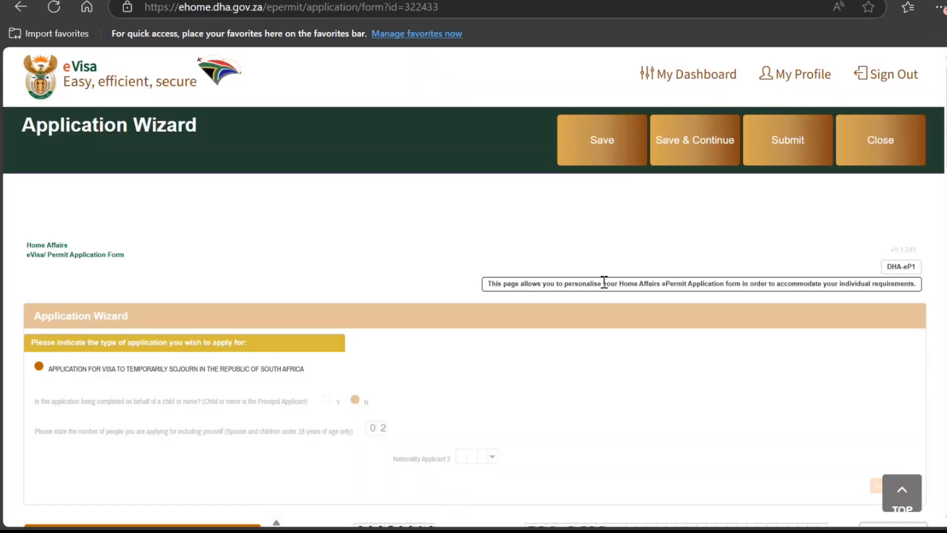
{"action": "scroll", "coordinate": [606, 303], "scroll_direction": "down", "scroll_amount": 12}
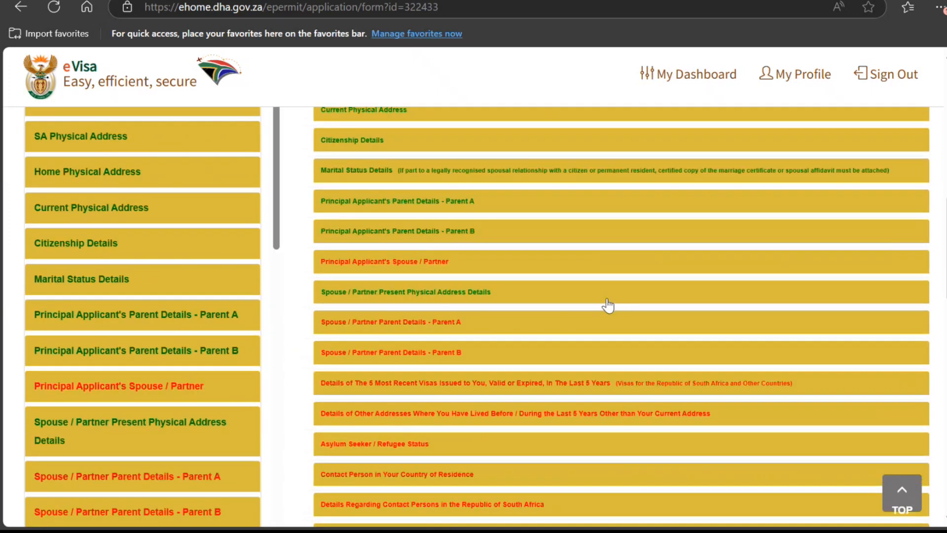
{"action": "scroll", "coordinate": [606, 299], "scroll_direction": "up", "scroll_amount": 1}
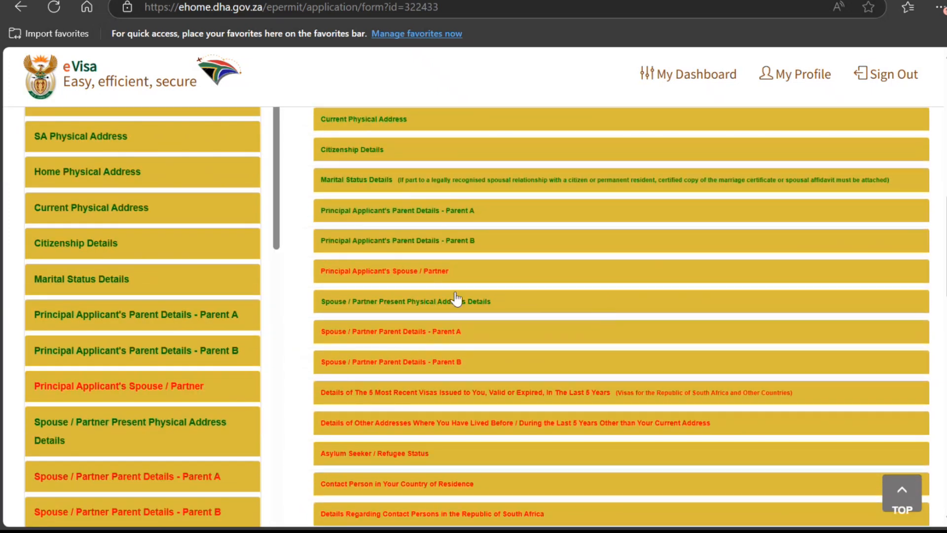
{"action": "left_click", "coordinate": [414, 271]}
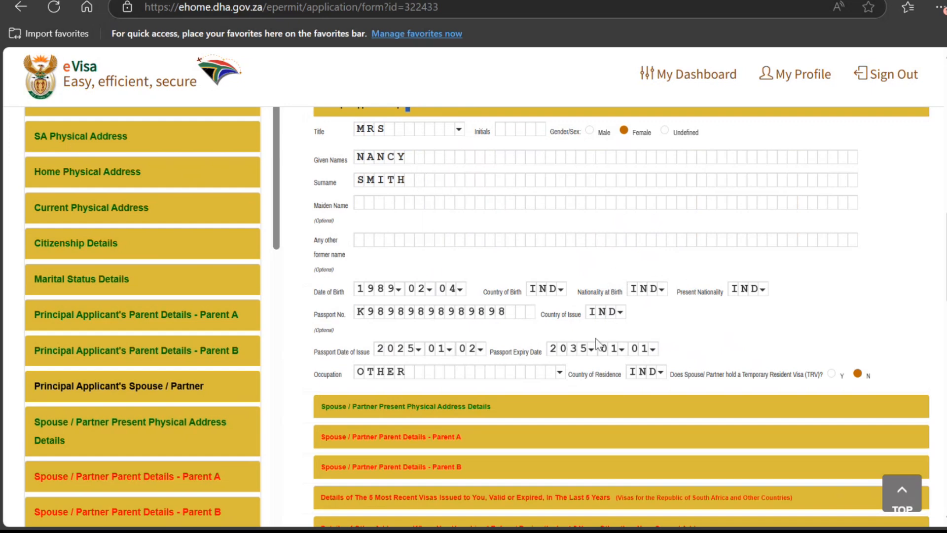
{"action": "scroll", "coordinate": [596, 336], "scroll_direction": "up", "scroll_amount": 2}
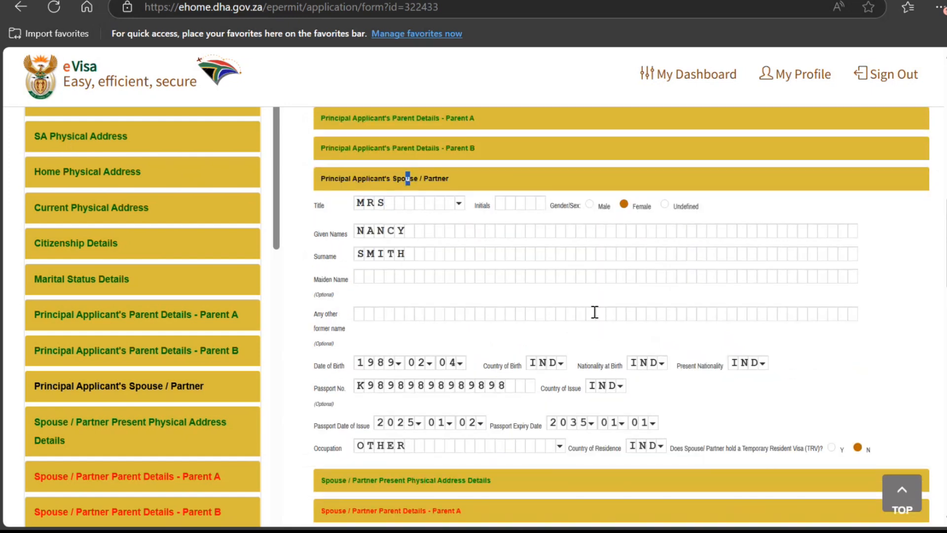
{"action": "scroll", "coordinate": [567, 318], "scroll_direction": "down", "scroll_amount": 5}
Step: Set the spouse's Parent A status to Unknown
{"action": "left_click", "coordinate": [464, 291]}
{"action": "scroll", "coordinate": [550, 291], "scroll_direction": "up", "scroll_amount": 5}
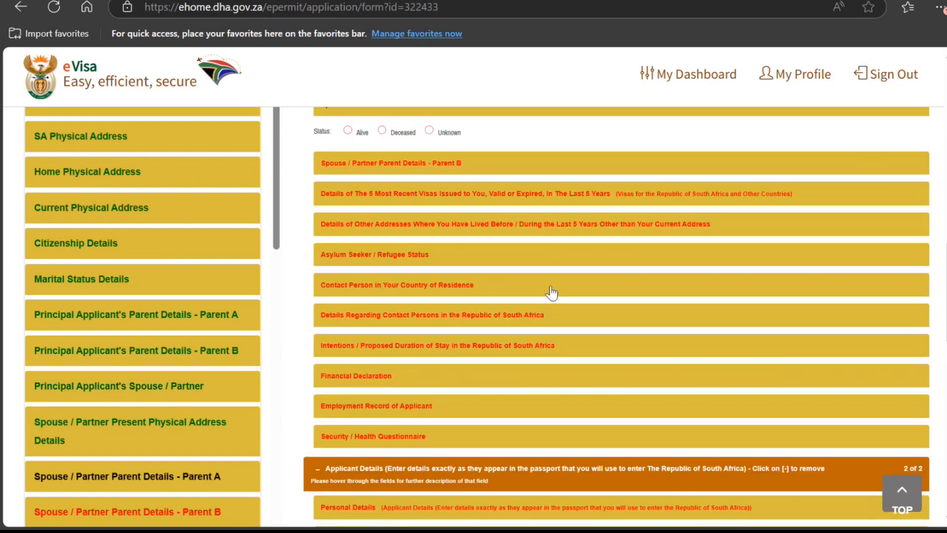
{"action": "scroll", "coordinate": [550, 286], "scroll_direction": "down", "scroll_amount": 2}
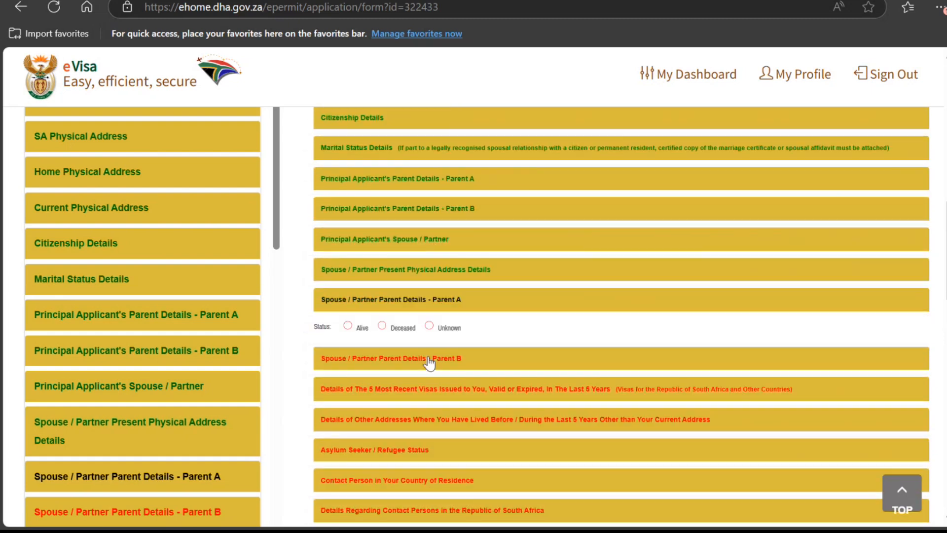
{"action": "left_click", "coordinate": [382, 280]}
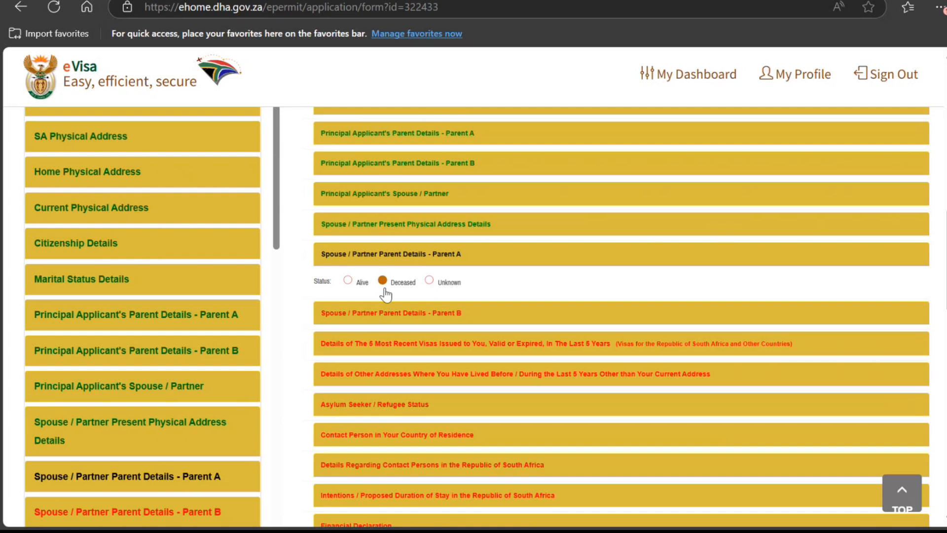
{"action": "left_click", "coordinate": [429, 281]}
Step: Set the spouse's Parent B status to Unknown
{"action": "left_click", "coordinate": [431, 318]}
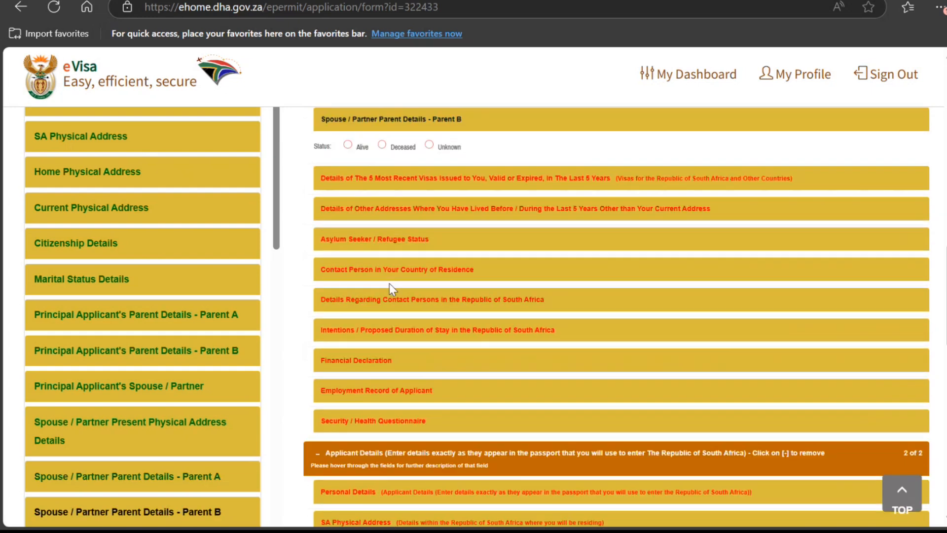
{"action": "left_click", "coordinate": [429, 145]}
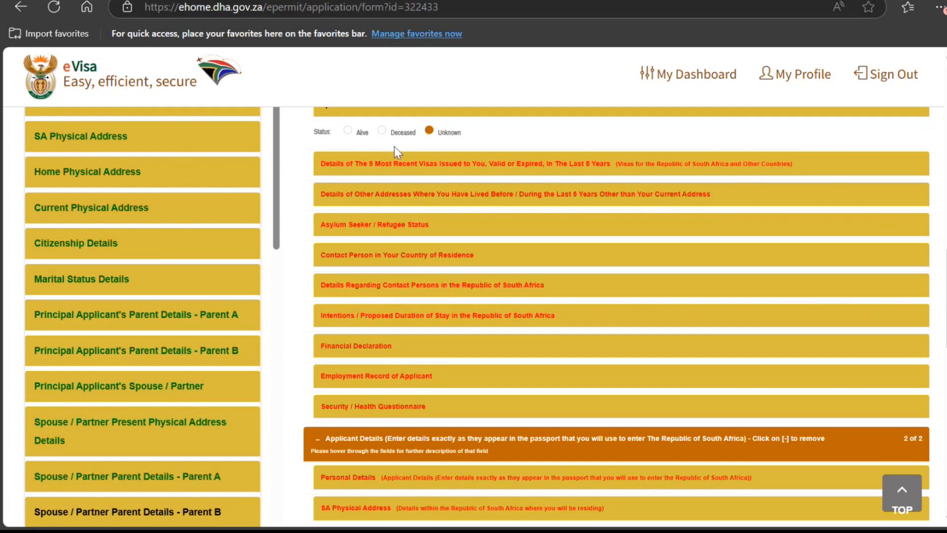
{"action": "scroll", "coordinate": [422, 168], "scroll_direction": "up", "scroll_amount": 3}
{"action": "left_click", "coordinate": [383, 279]}
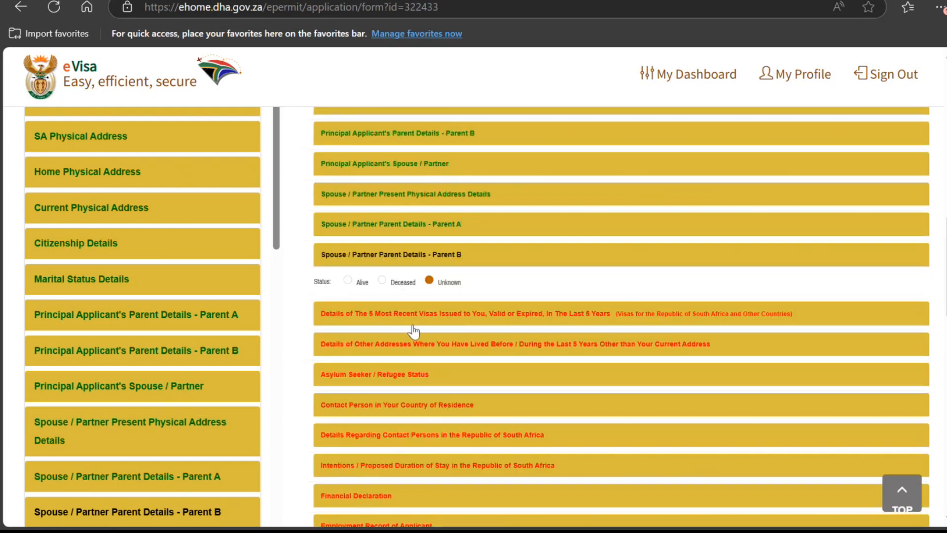
{"action": "scroll", "coordinate": [393, 291], "scroll_direction": "down", "scroll_amount": 2}
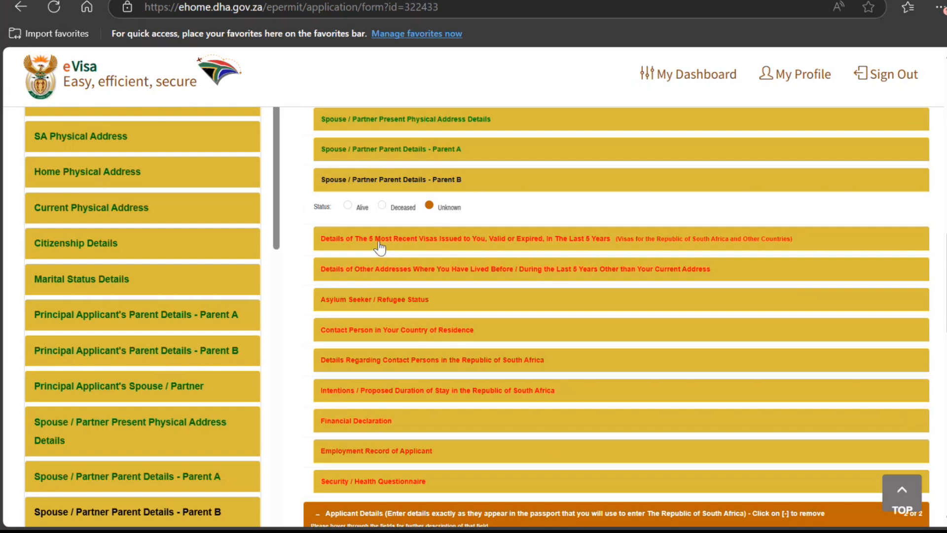
Step: In 5 Most Recent Visas, answer N to visas in the last 5 years and Y to re-entry
{"action": "left_click", "coordinate": [379, 241]}
{"action": "scroll", "coordinate": [393, 193], "scroll_direction": "down", "scroll_amount": 2}
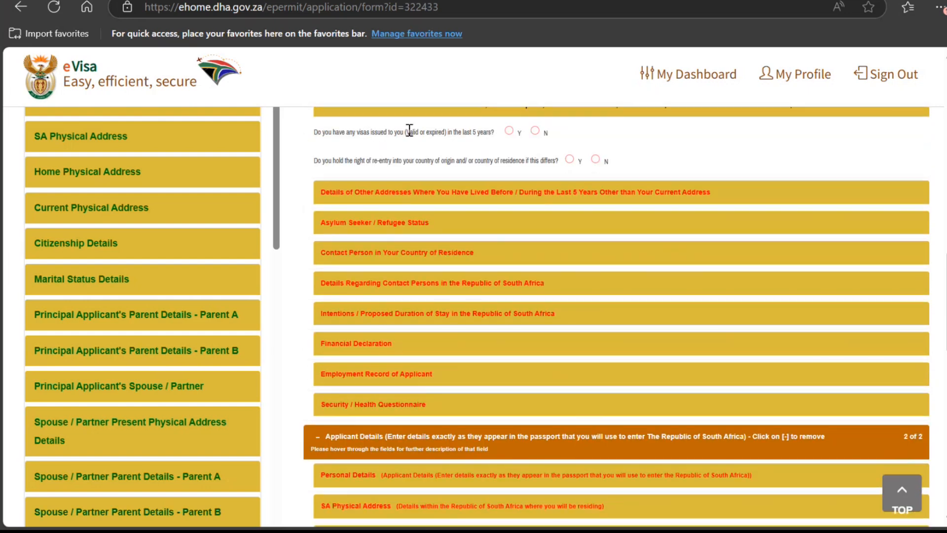
{"action": "left_click", "coordinate": [534, 130]}
{"action": "left_click", "coordinate": [596, 160]}
{"action": "left_click", "coordinate": [570, 159]}
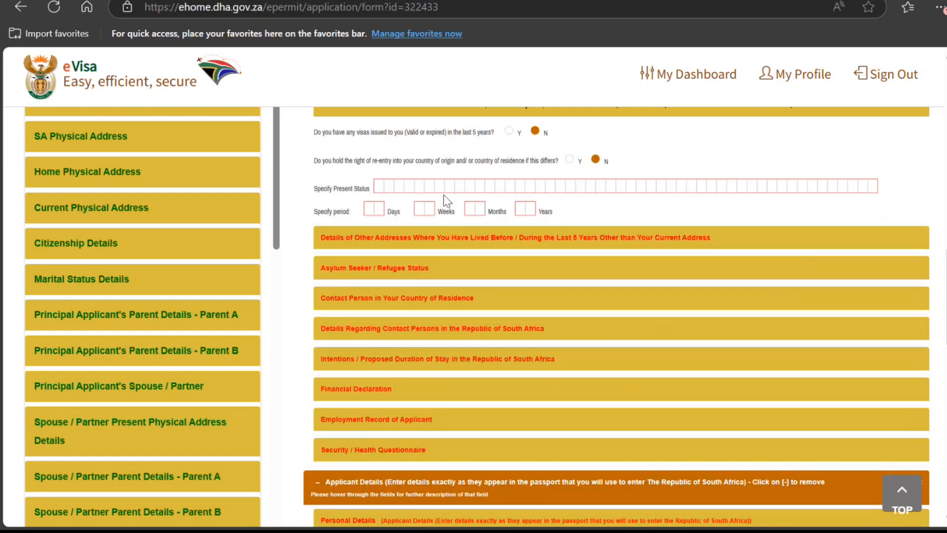
{"action": "left_click", "coordinate": [575, 169]}
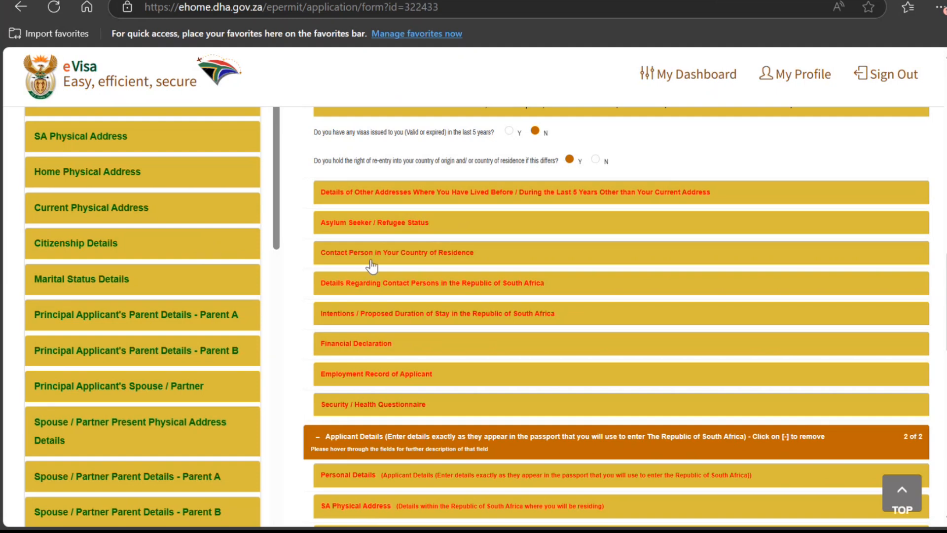
Step: Answer No to both ever applying for asylum and holding an asylum permit
{"action": "left_click", "coordinate": [408, 194]}
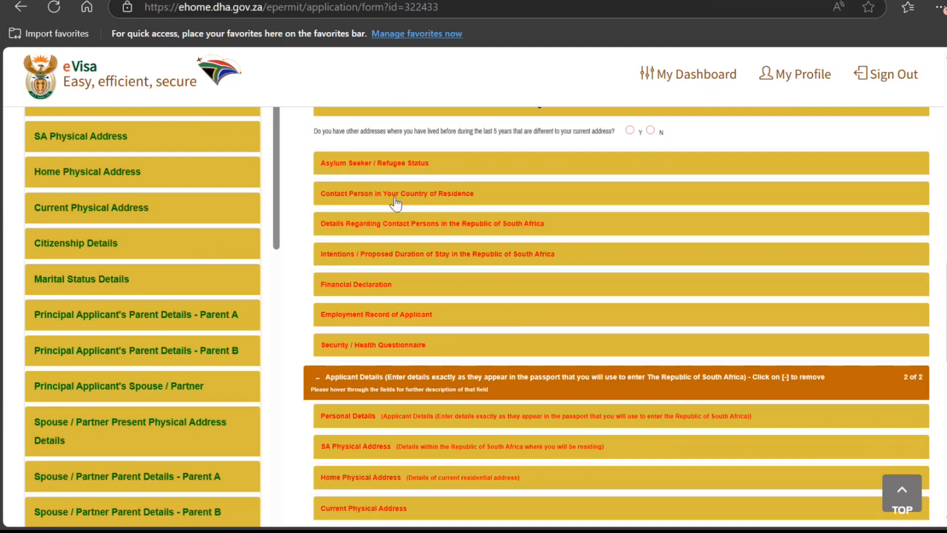
{"action": "left_click", "coordinate": [440, 167]}
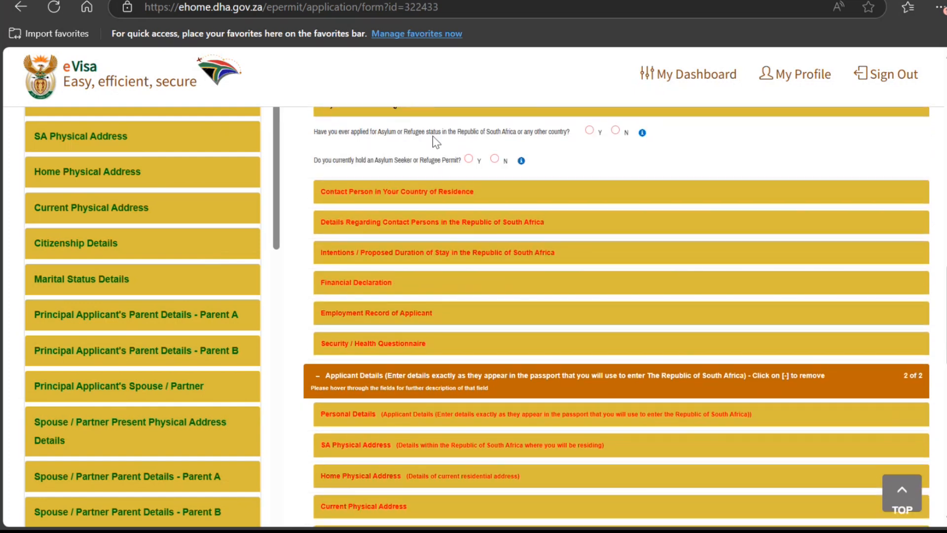
{"action": "left_click", "coordinate": [615, 130]}
{"action": "left_click", "coordinate": [494, 158]}
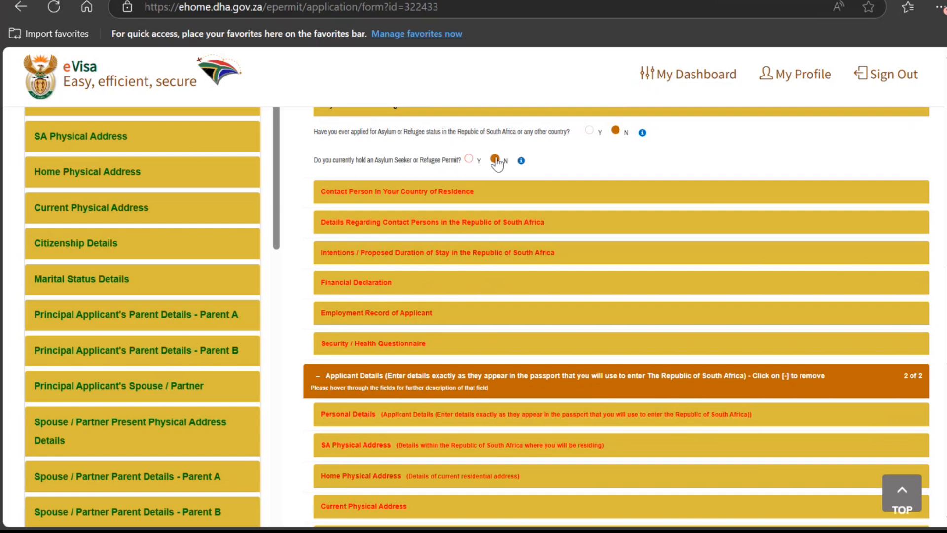
{"action": "left_click", "coordinate": [441, 203]}
Step: Set the contact as a Friend titled MR, entering given names, surname and address
{"action": "left_click", "coordinate": [378, 131]}
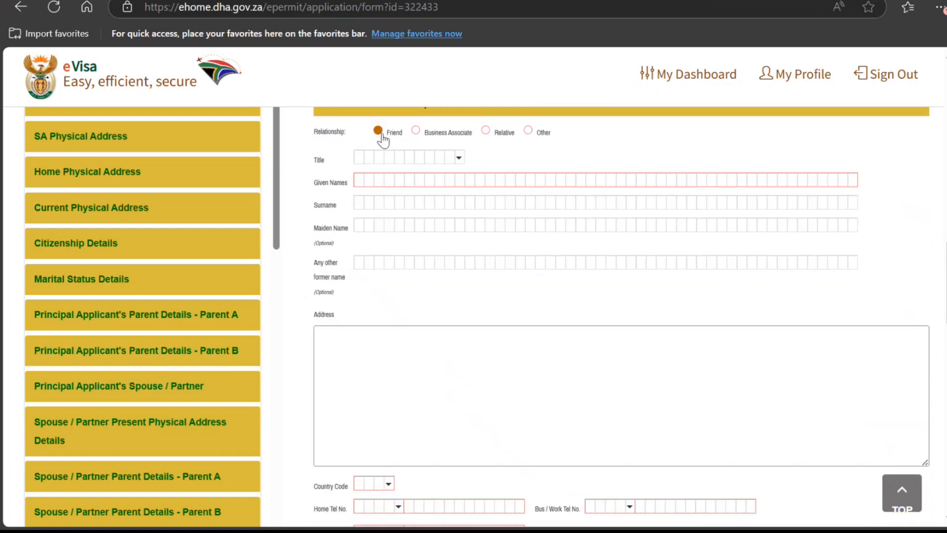
{"action": "left_click", "coordinate": [431, 159]}
{"action": "left_click", "coordinate": [390, 196]}
{"action": "left_click", "coordinate": [399, 180]}
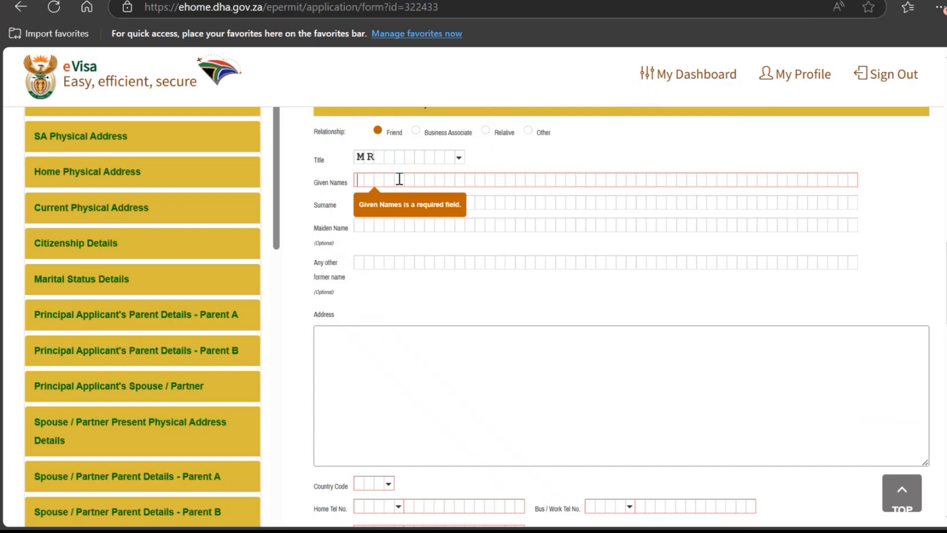
{"action": "type", "text": "THOMAS"}
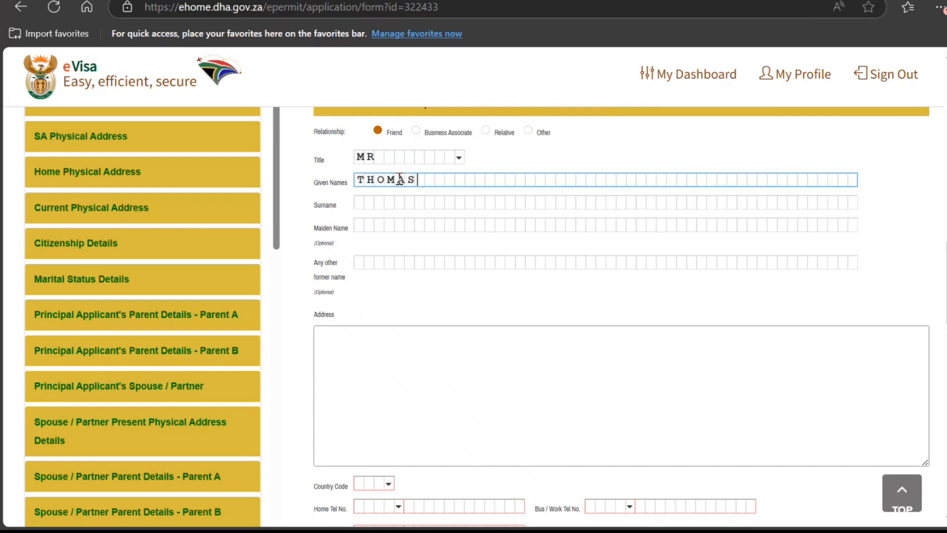
{"action": "key", "text": "Tab"}
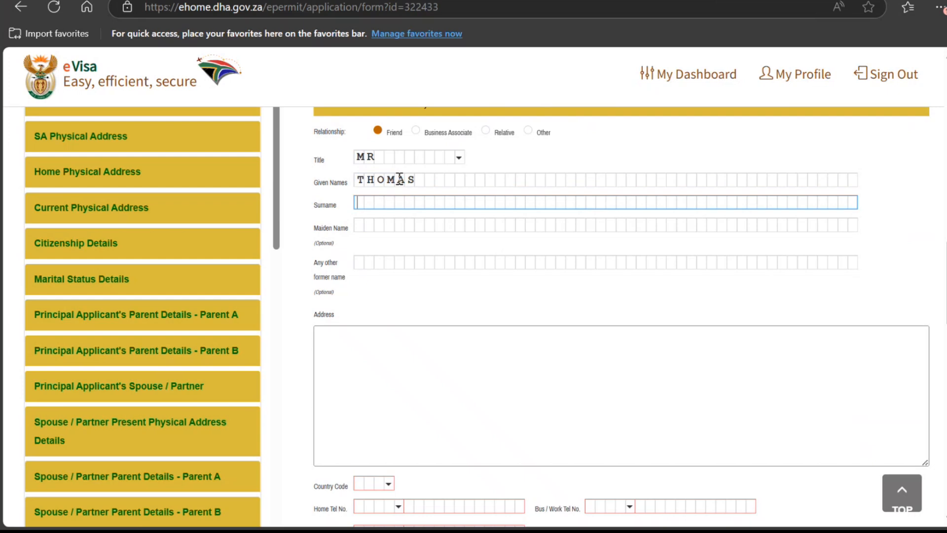
{"action": "type", "text": "SMITH"}
{"action": "key", "text": "Tab"}
{"action": "key", "text": "Tab"}
{"action": "key", "text": "Tab"}
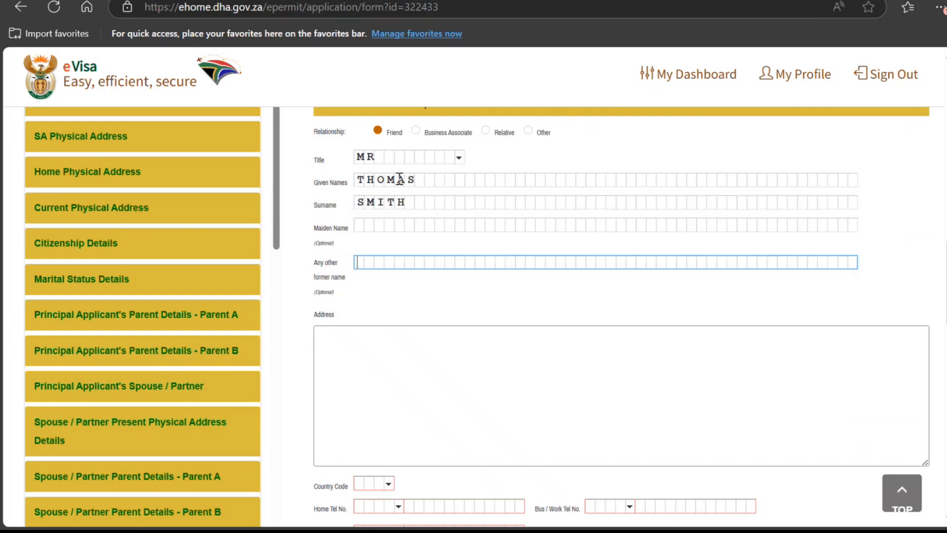
{"action": "type", "text": "HJKJJK"}
Step: Give the contact India as country code and a +91 cell number
{"action": "key", "text": "Tab"}
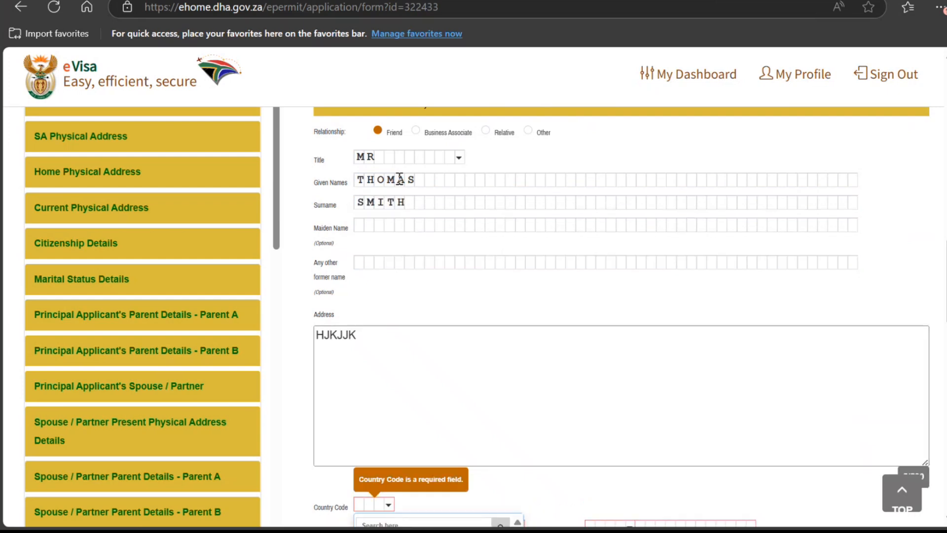
{"action": "key", "text": "Tab"}
{"action": "scroll", "coordinate": [383, 185], "scroll_direction": "down", "scroll_amount": 4}
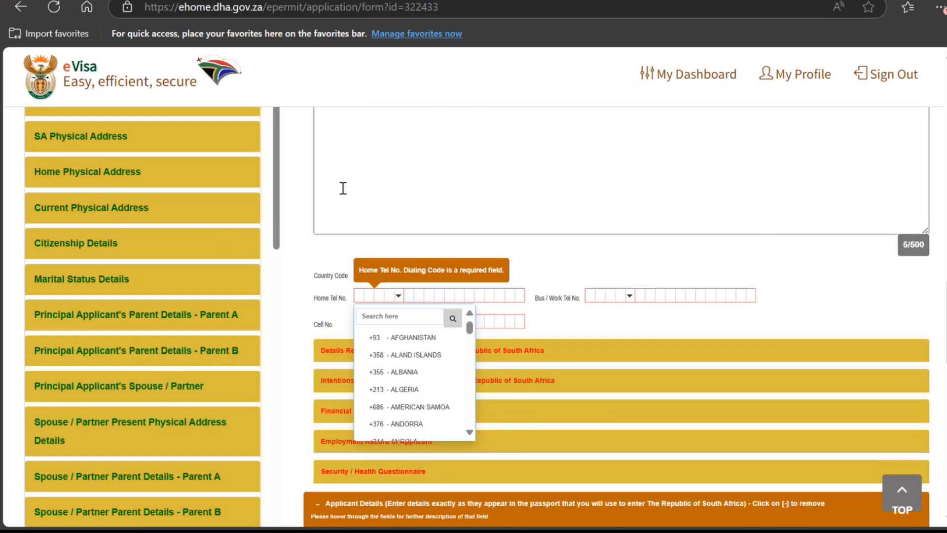
{"action": "left_click", "coordinate": [383, 274]}
{"action": "type", "text": "kj"}
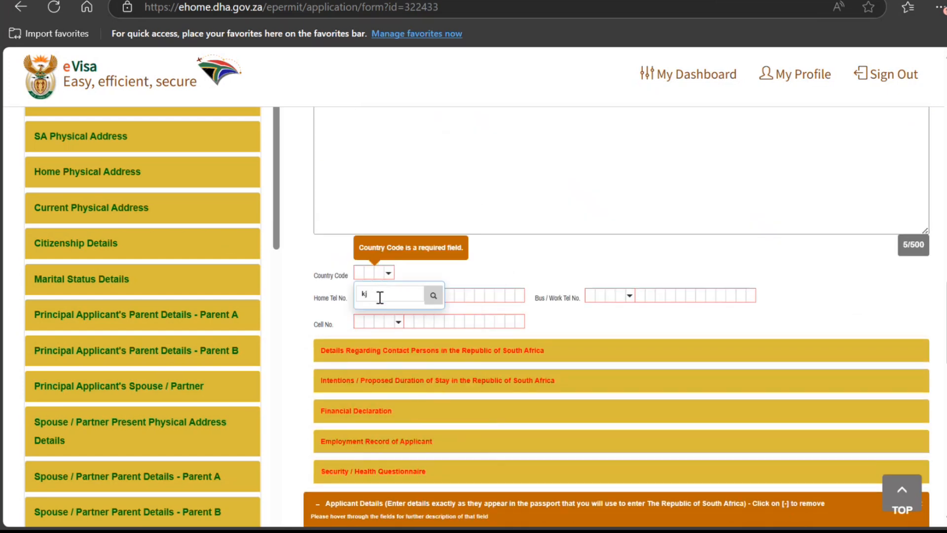
{"action": "key", "text": "BackSpace"}
{"action": "key", "text": "BackSpace"}
{"action": "type", "text": "indi"}
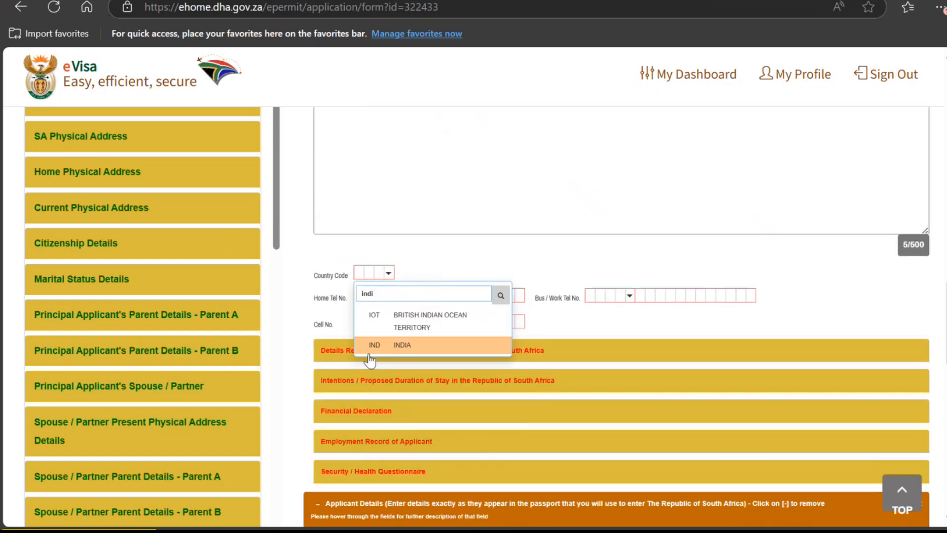
{"action": "left_click", "coordinate": [387, 345]}
{"action": "scroll", "coordinate": [409, 276], "scroll_direction": "up", "scroll_amount": 5}
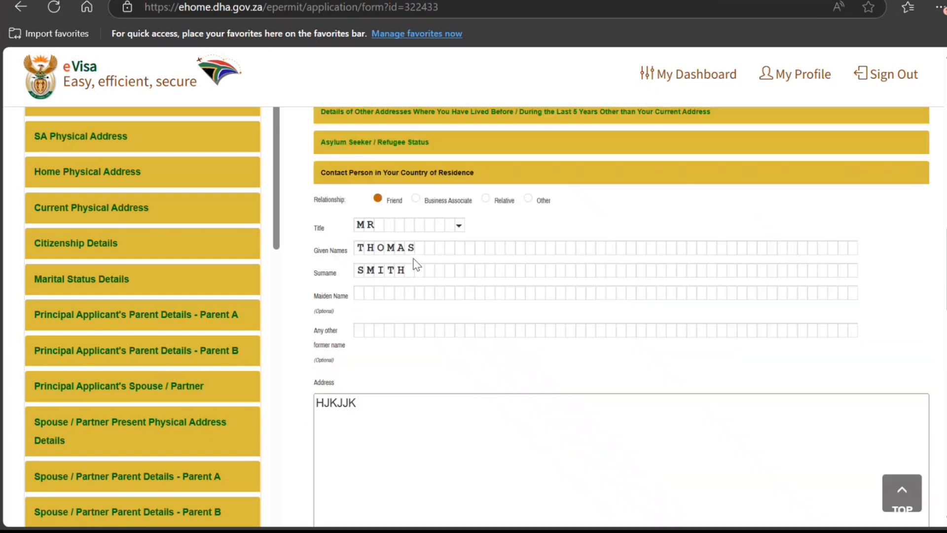
{"action": "scroll", "coordinate": [413, 267], "scroll_direction": "down", "scroll_amount": 5}
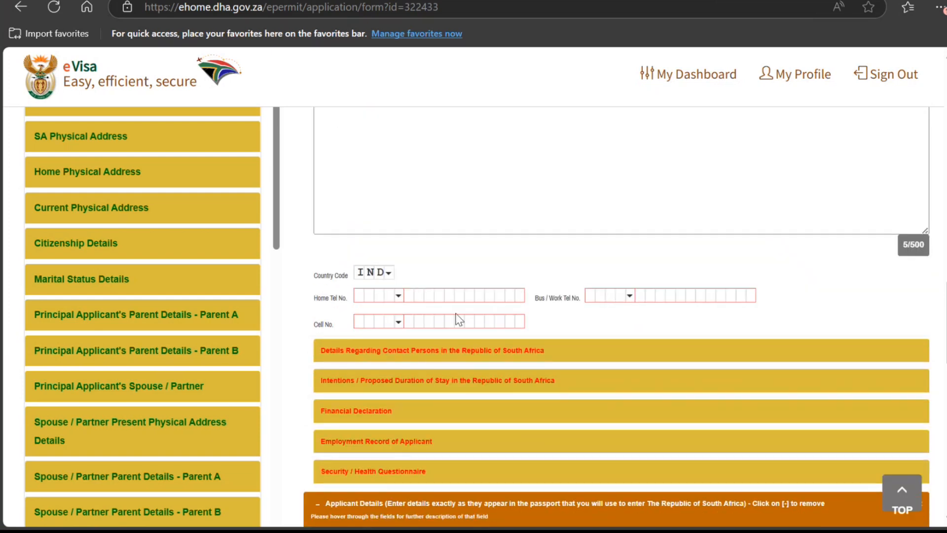
{"action": "left_click", "coordinate": [398, 321]}
{"action": "type", "text": "indi"}
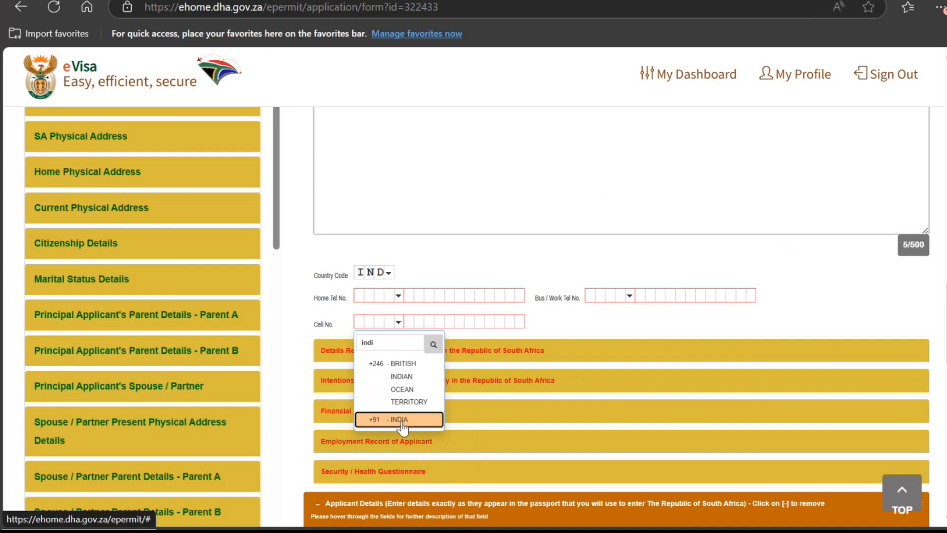
{"action": "left_click", "coordinate": [403, 419]}
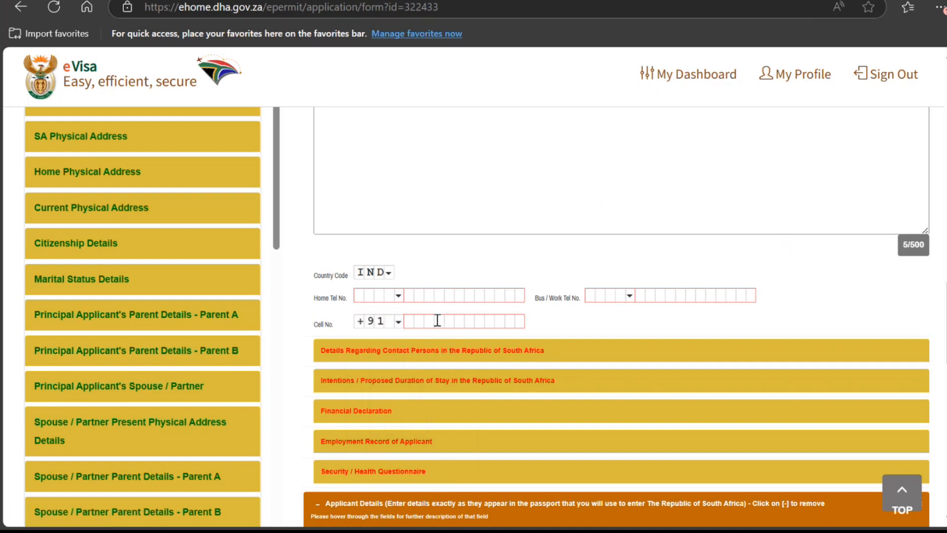
{"action": "type", "text": "9"}
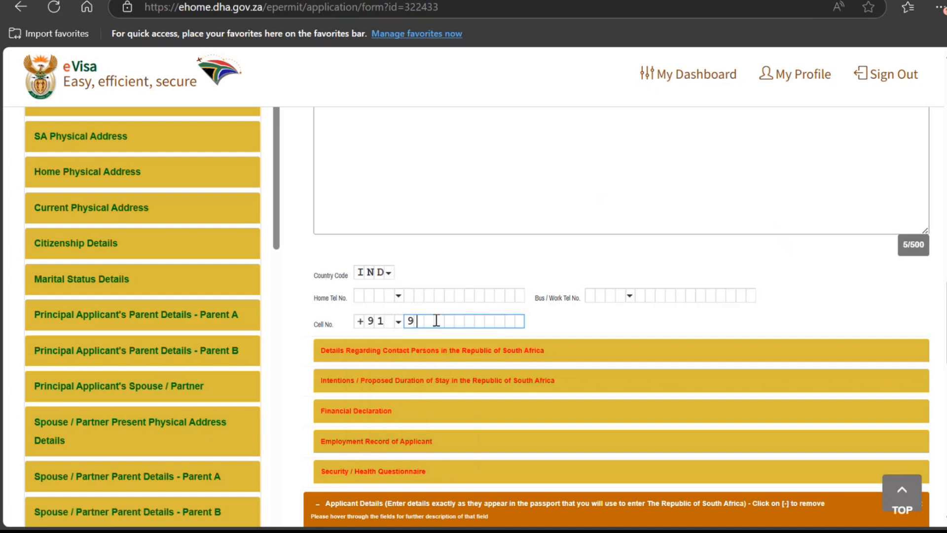
{"action": "type", "text": "99999999999"}
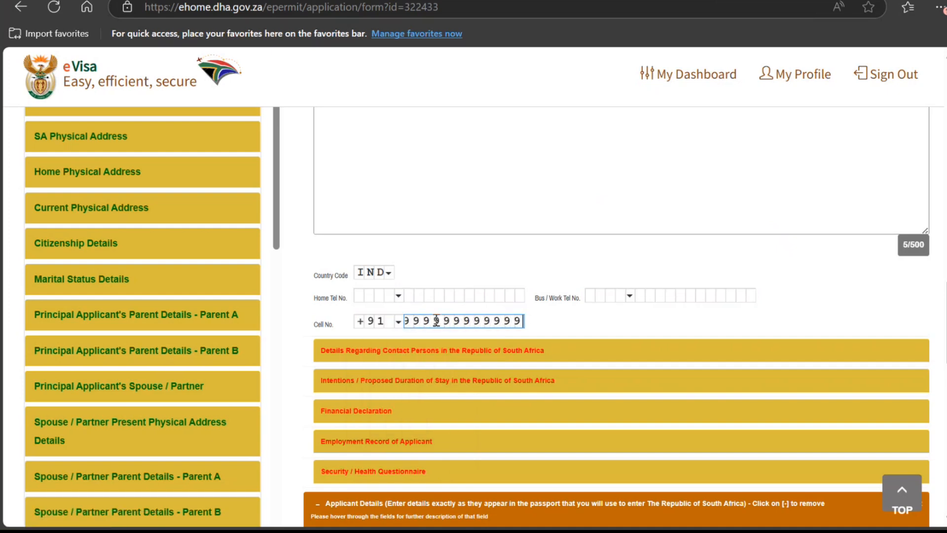
{"action": "scroll", "coordinate": [432, 320], "scroll_direction": "down", "scroll_amount": 3}
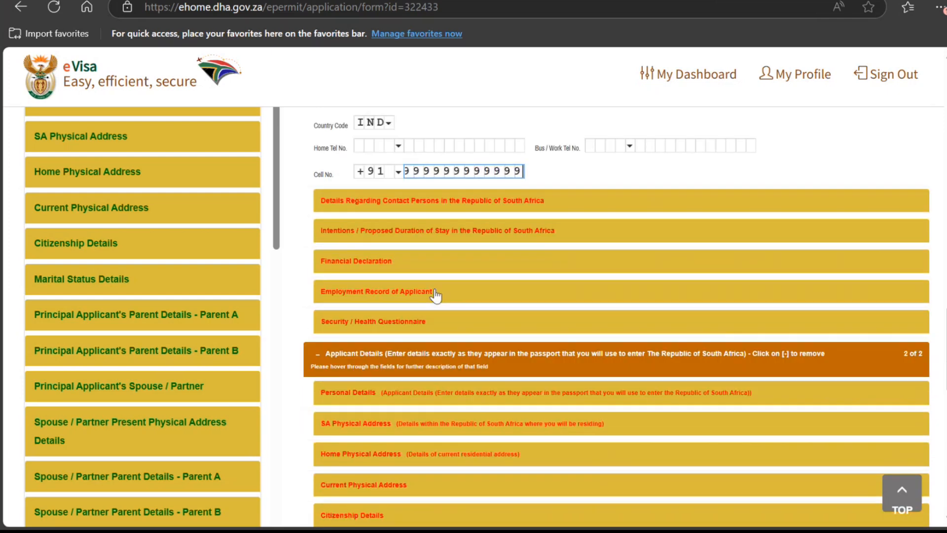
{"action": "left_click", "coordinate": [446, 202]}
Step: Change the South African contacts answer, then set departure from New Delhi on 2025-03-05
{"action": "scroll", "coordinate": [392, 237], "scroll_direction": "up", "scroll_amount": 3}
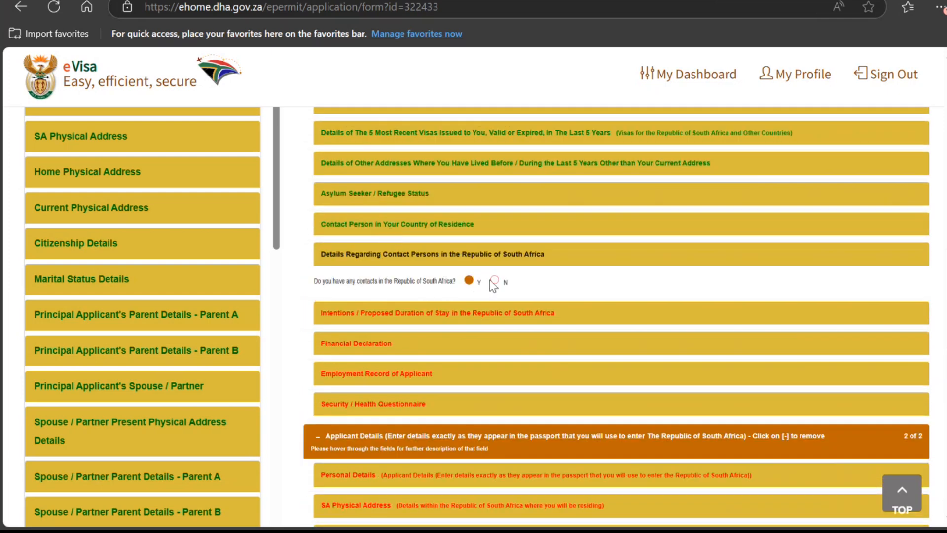
{"action": "left_click", "coordinate": [494, 281]}
{"action": "left_click", "coordinate": [359, 325]}
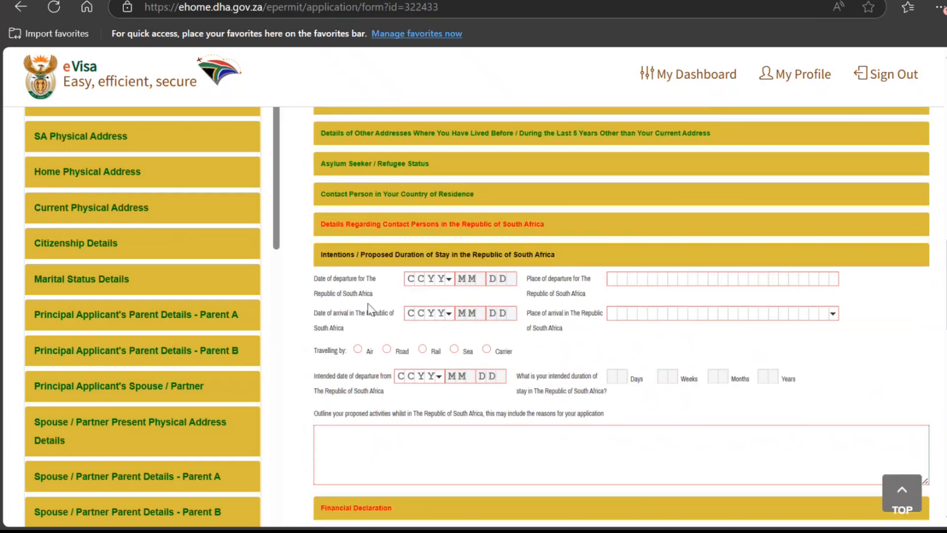
{"action": "left_click", "coordinate": [447, 277]}
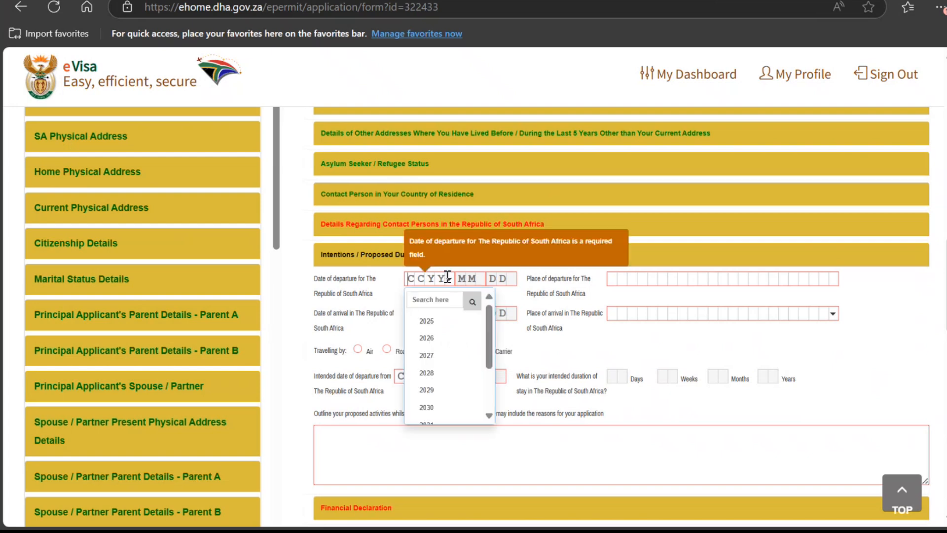
{"action": "left_click", "coordinate": [452, 321]}
{"action": "left_click", "coordinate": [477, 279]}
{"action": "left_click", "coordinate": [490, 337]}
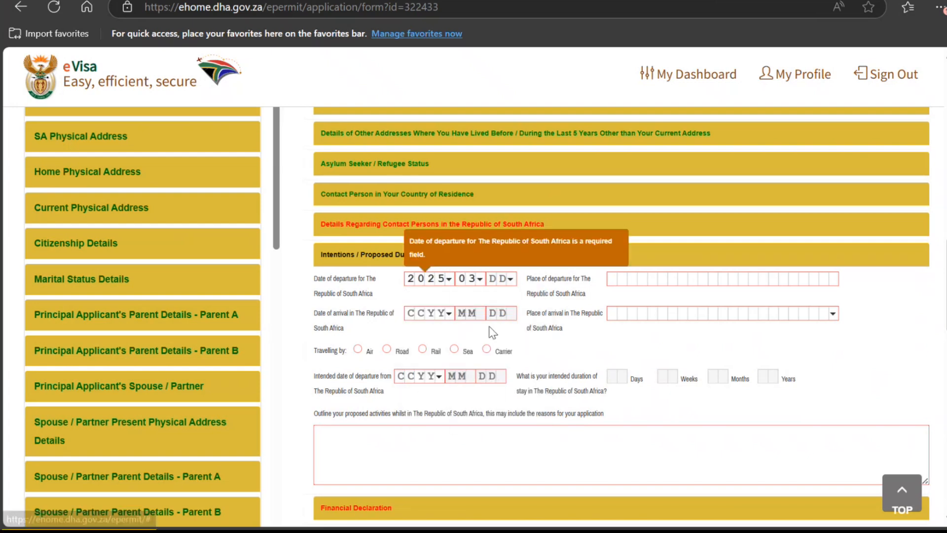
{"action": "left_click", "coordinate": [508, 278]}
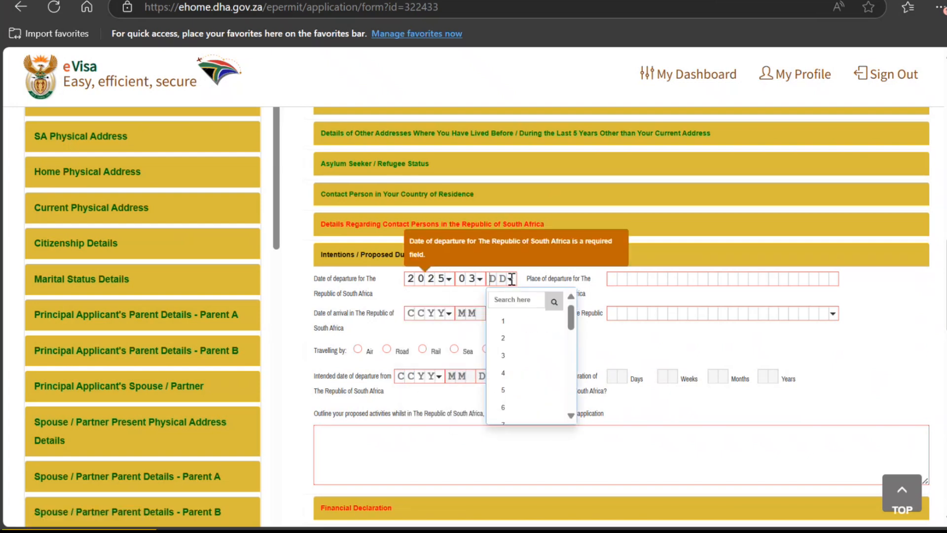
{"action": "left_click", "coordinate": [506, 390]}
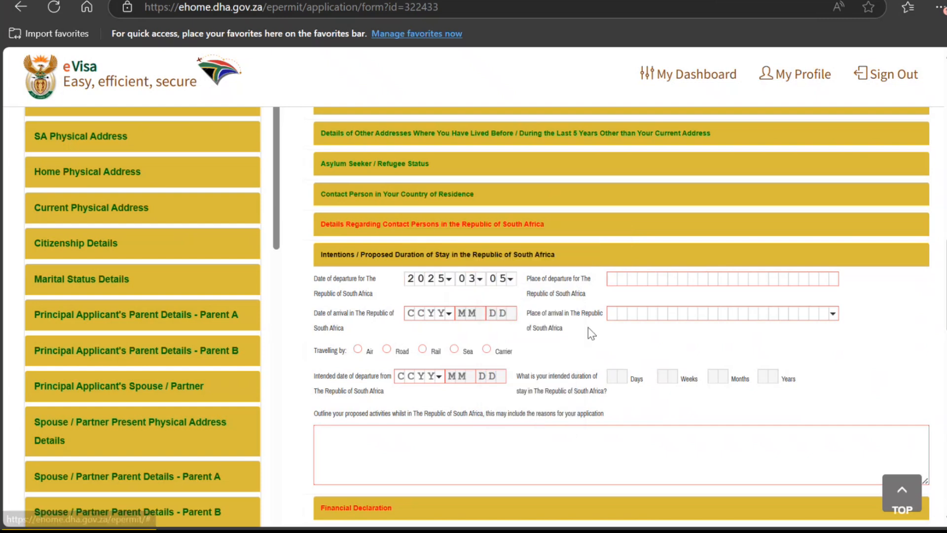
{"action": "left_click", "coordinate": [640, 278]}
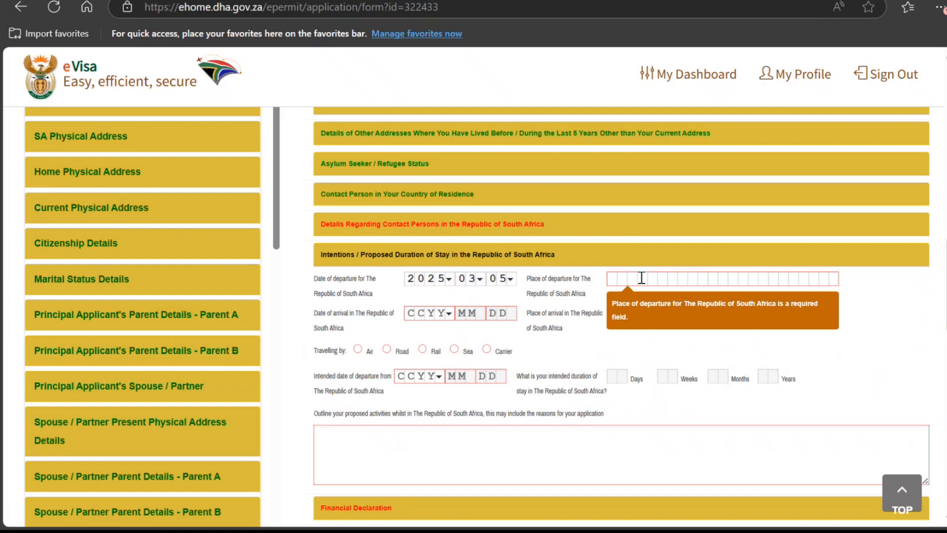
{"action": "type", "text": "NEW DELHI"}
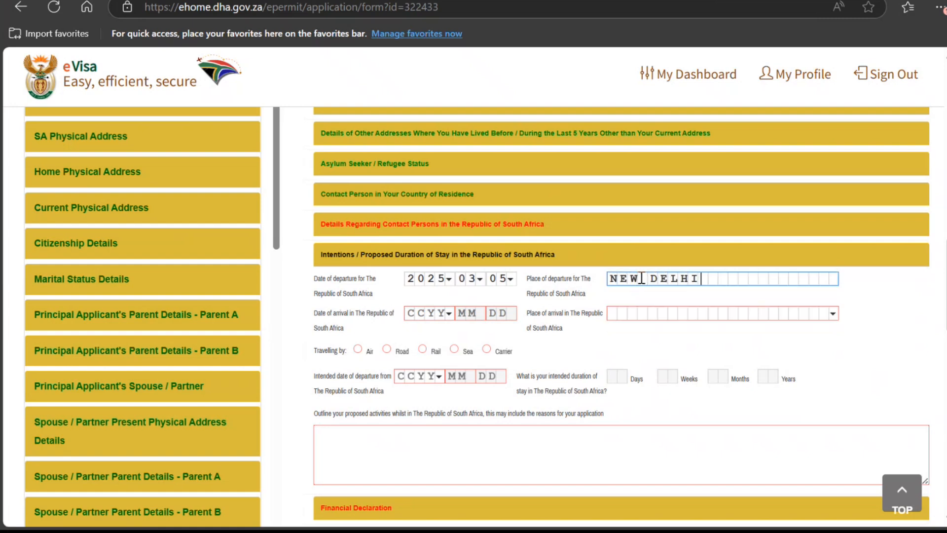
Step: Set arrival on 2025-03-06 at Durban Harbour, travelling by air
{"action": "left_click", "coordinate": [446, 313]}
{"action": "left_click", "coordinate": [473, 352]}
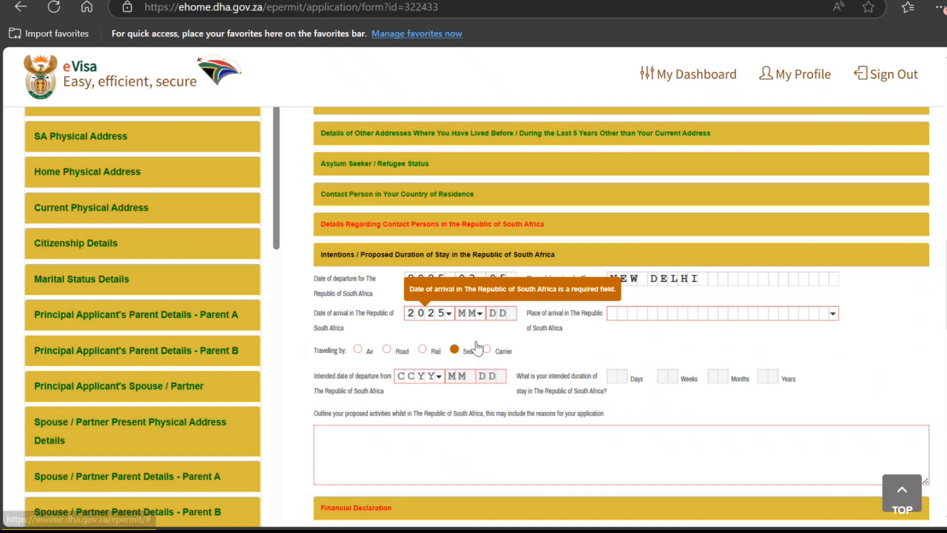
{"action": "left_click", "coordinate": [483, 312]}
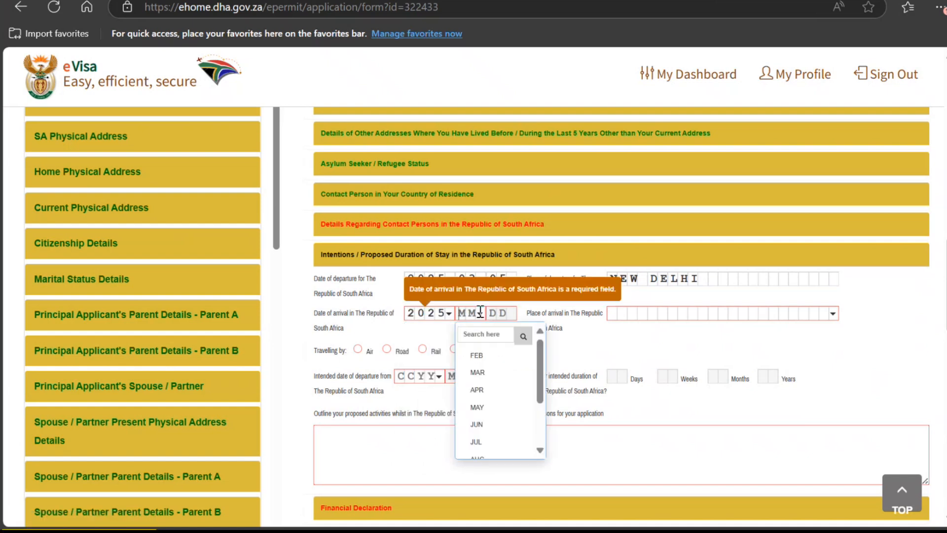
{"action": "left_click", "coordinate": [475, 389]}
{"action": "left_click", "coordinate": [511, 313]}
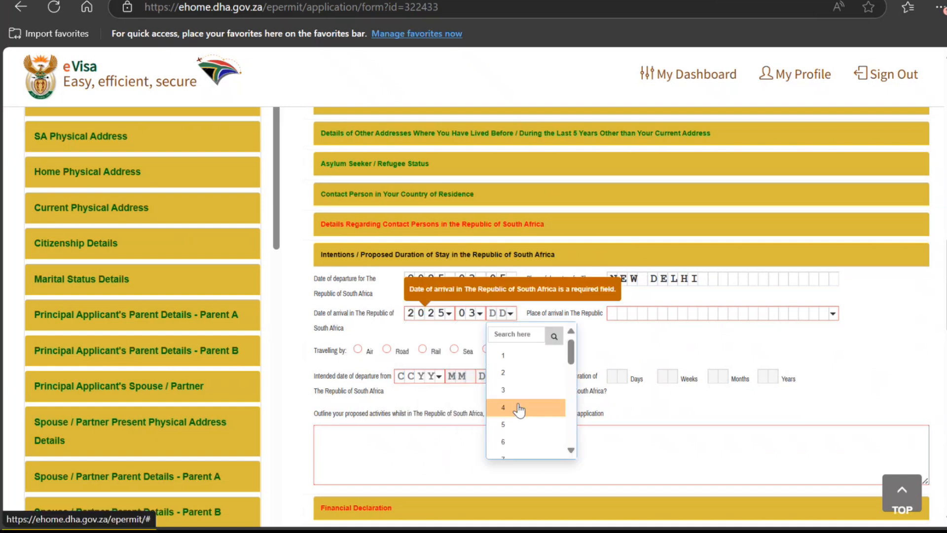
{"action": "left_click", "coordinate": [527, 442]}
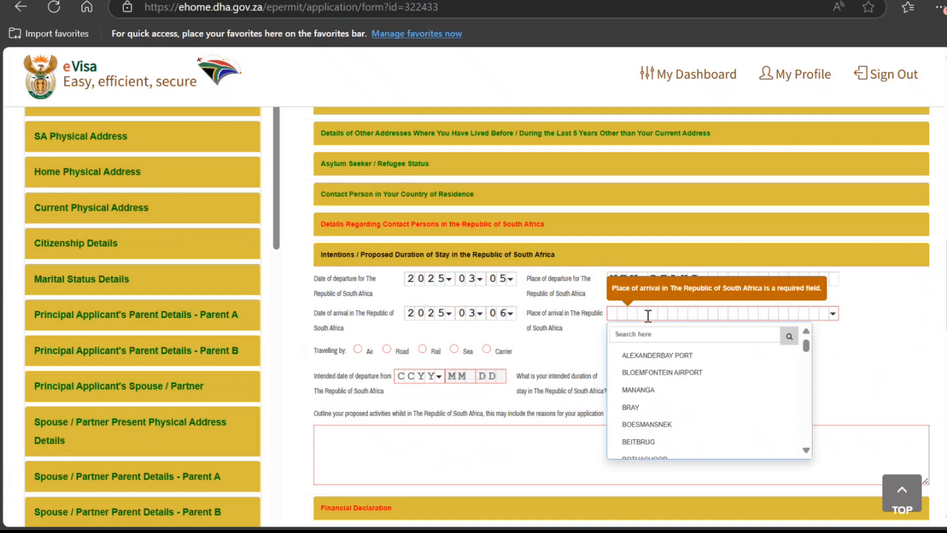
{"action": "left_click", "coordinate": [645, 314]}
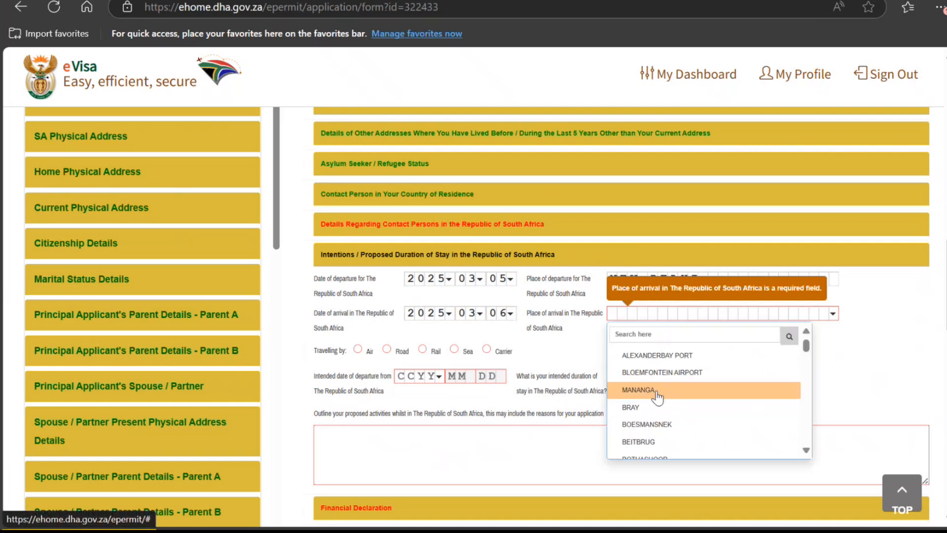
{"action": "scroll", "coordinate": [654, 392], "scroll_direction": "down", "scroll_amount": 3}
{"action": "left_click", "coordinate": [655, 396]}
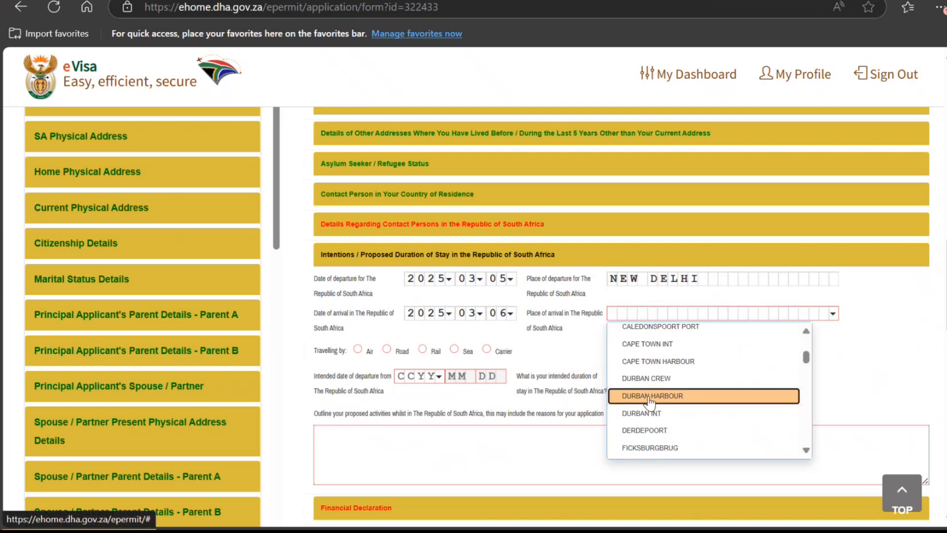
{"action": "left_click", "coordinate": [369, 353]}
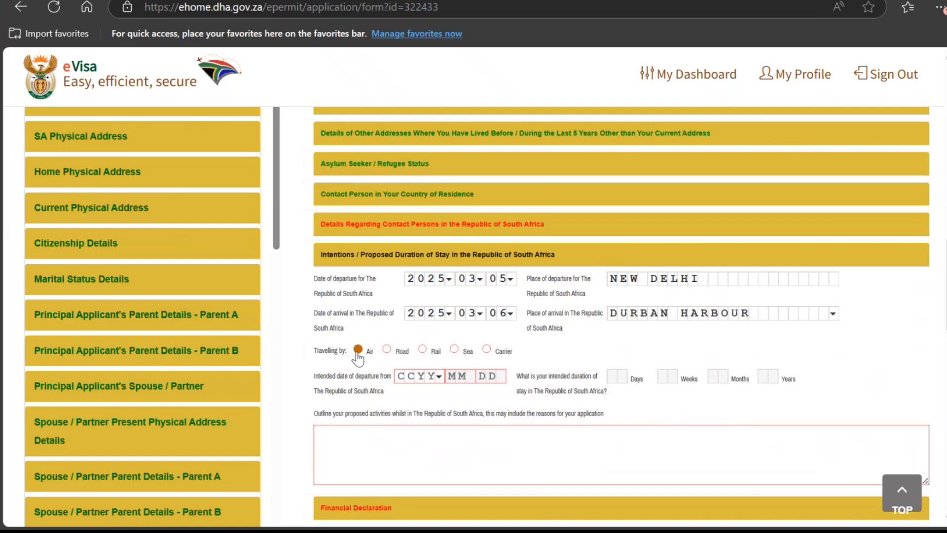
Step: Set the intended departure date to 2025-04-04
{"action": "left_click", "coordinate": [434, 377]}
{"action": "left_click", "coordinate": [434, 420]}
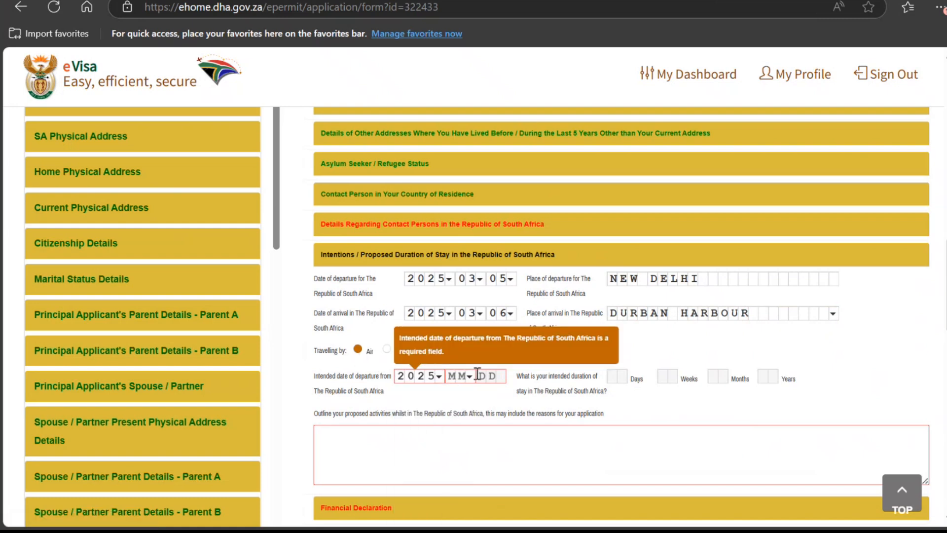
{"action": "left_click", "coordinate": [469, 375]}
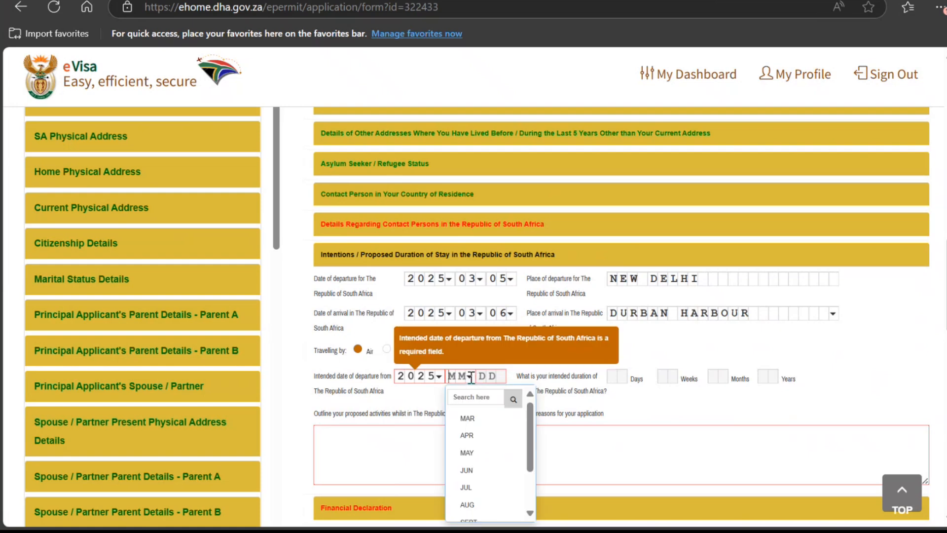
{"action": "left_click", "coordinate": [475, 436]}
{"action": "left_click", "coordinate": [493, 376]}
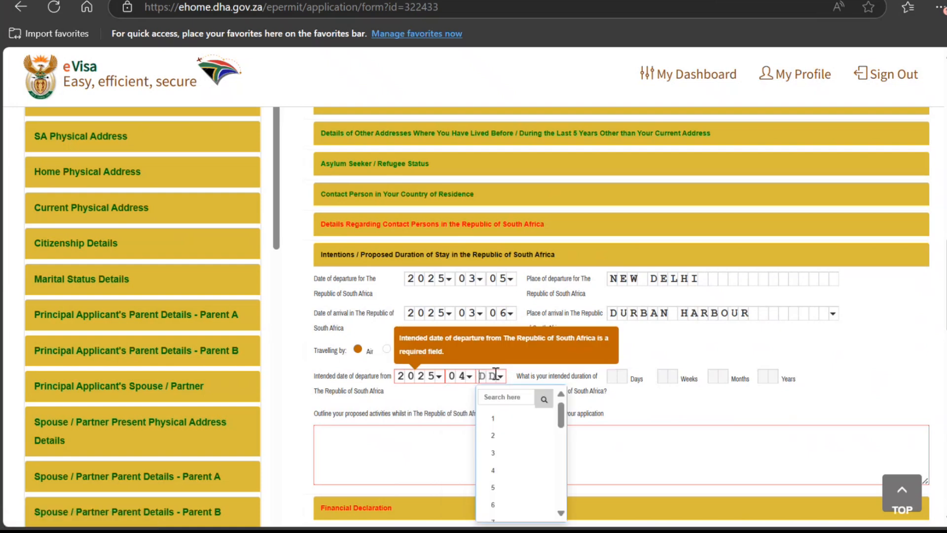
{"action": "left_click", "coordinate": [523, 471]}
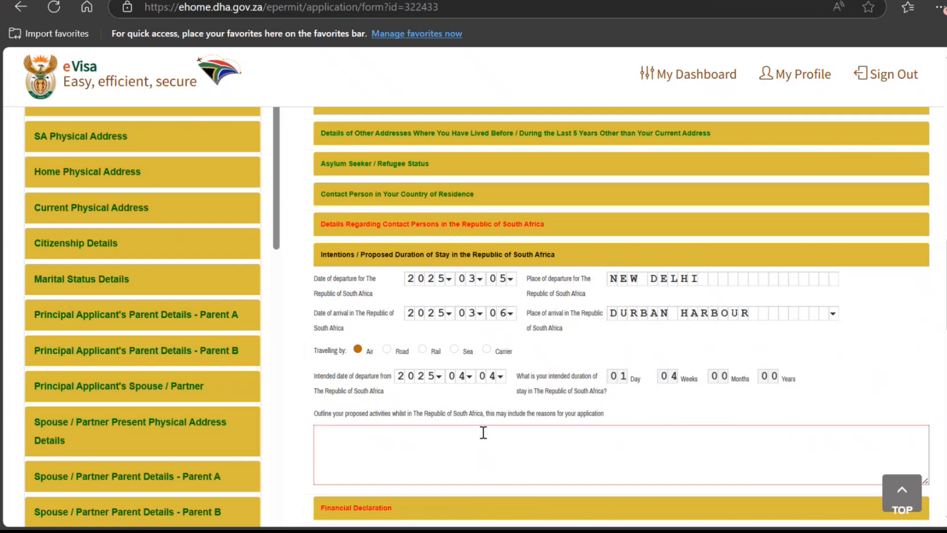
{"action": "left_click", "coordinate": [431, 452]}
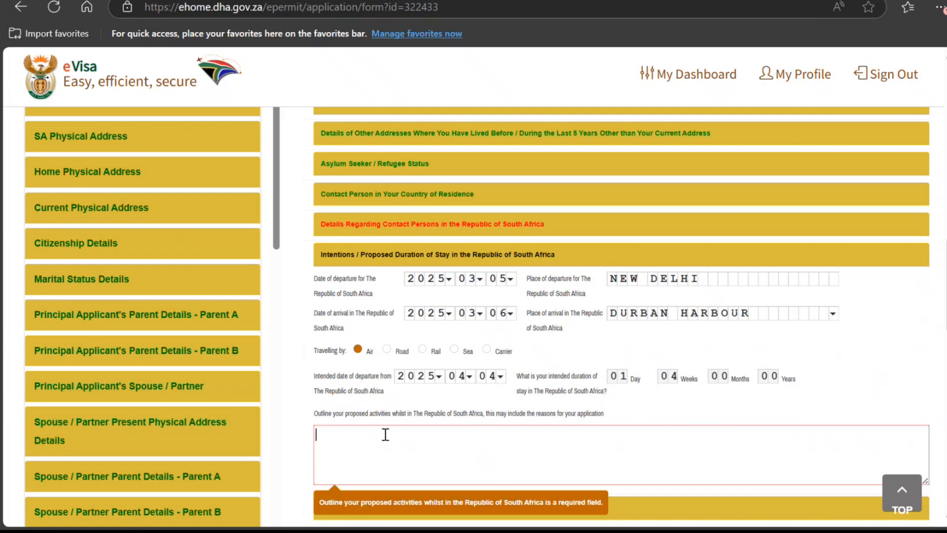
{"action": "type", "text": "LKJK KJ KJ"}
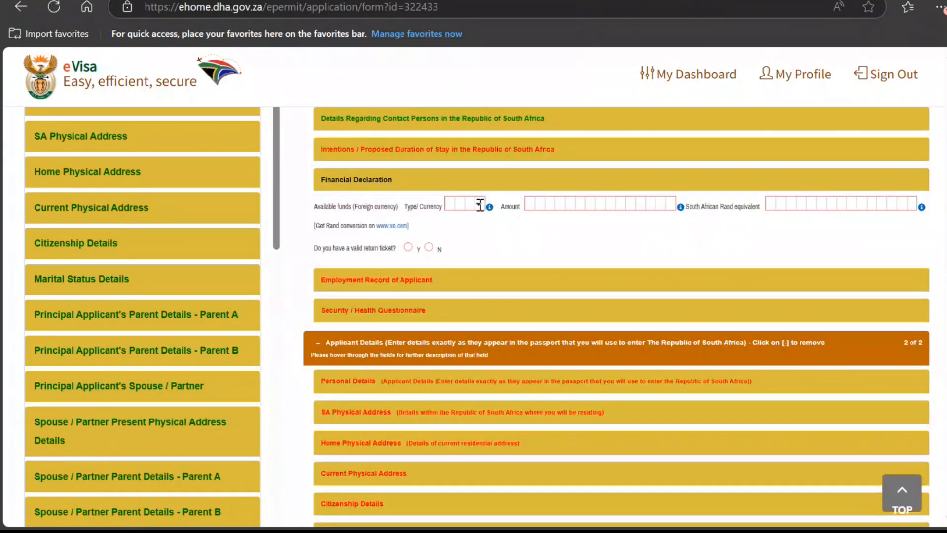
{"action": "left_click", "coordinate": [479, 204]}
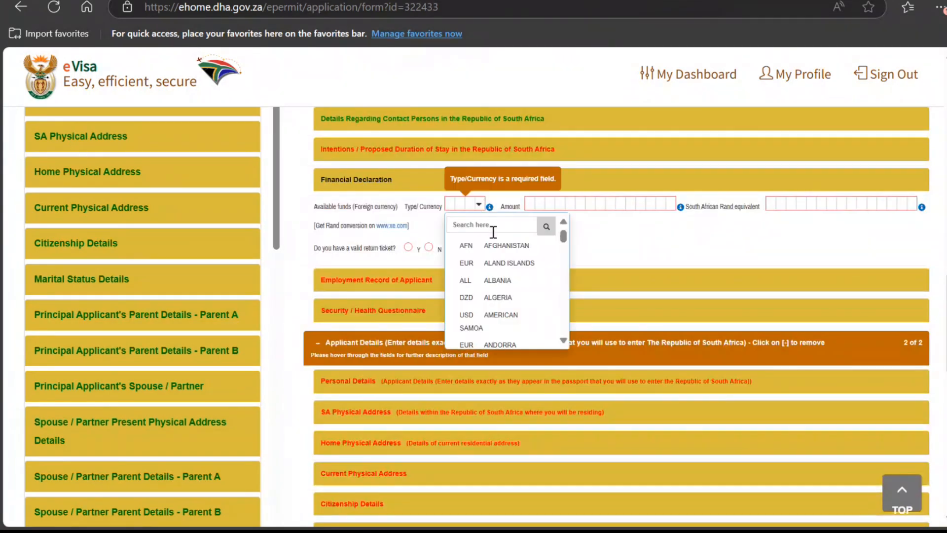
{"action": "left_click", "coordinate": [496, 226]}
{"action": "type", "text": "inr"}
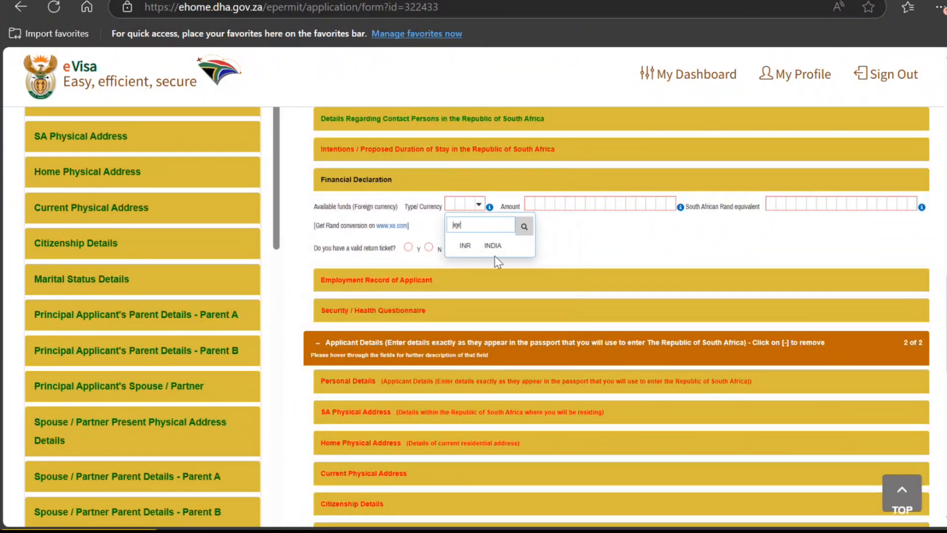
{"action": "left_click", "coordinate": [490, 246]}
{"action": "left_click", "coordinate": [571, 205]}
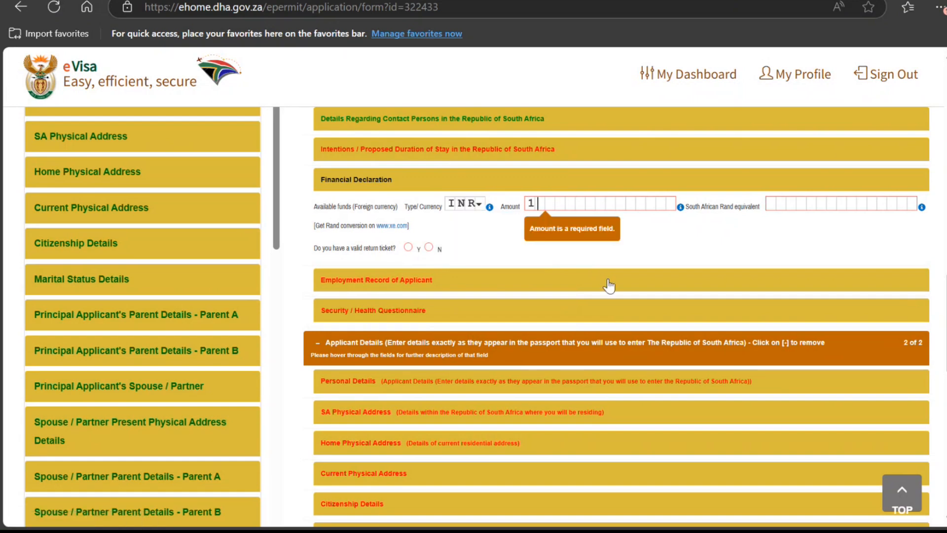
{"action": "type", "text": "1"}
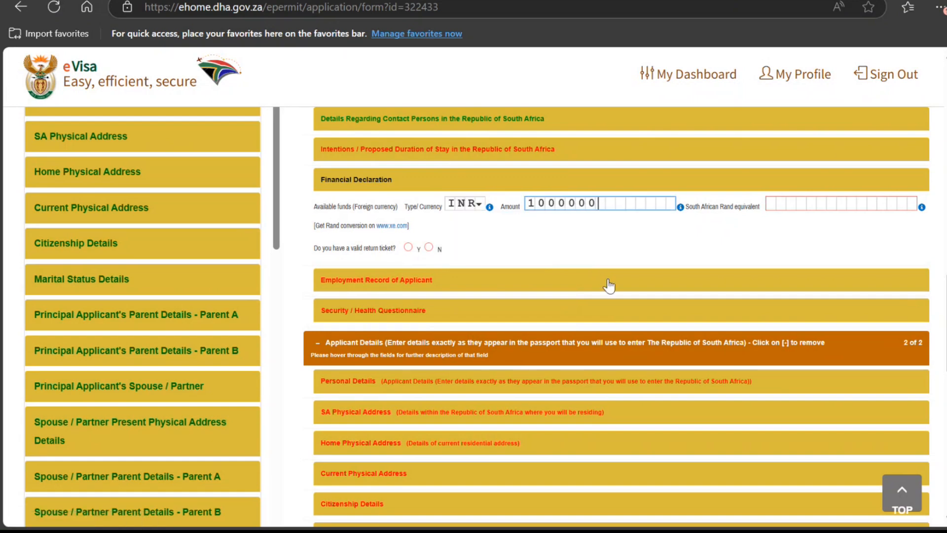
{"action": "left_click", "coordinate": [848, 204]}
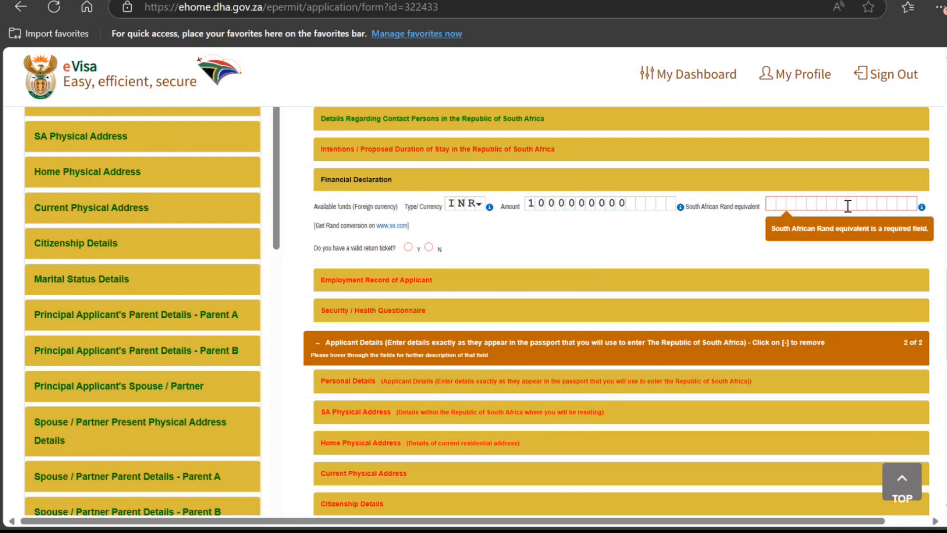
{"action": "type", "text": "400"}
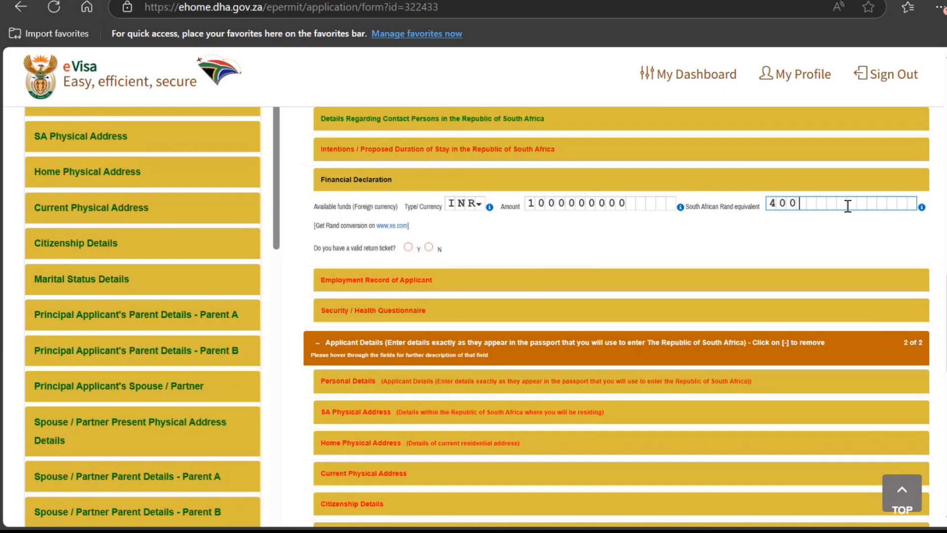
{"action": "type", "text": "0000"}
Step: Declare a return ticket with its booking reference, departing 2025-04-01
{"action": "left_click", "coordinate": [407, 248]}
{"action": "left_click", "coordinate": [408, 247]}
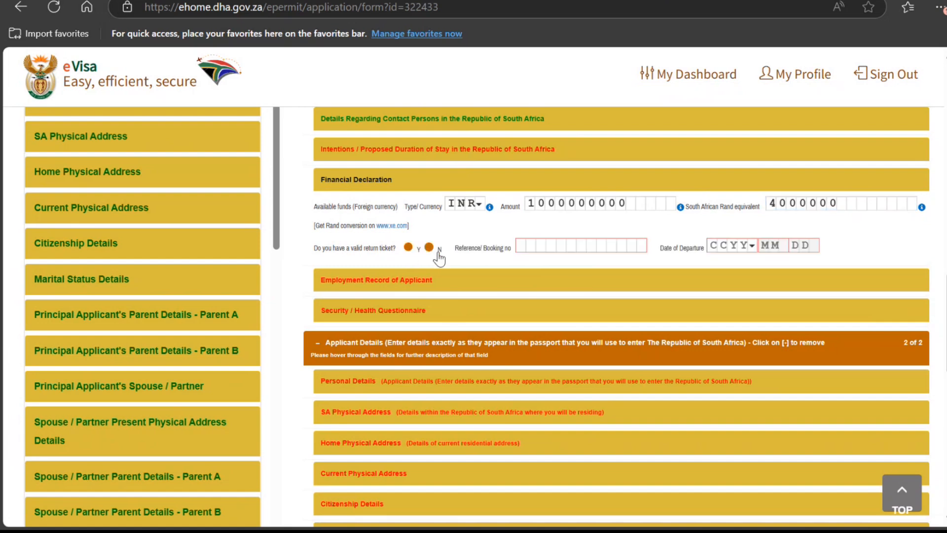
{"action": "left_click", "coordinate": [522, 249]}
{"action": "type", "text": "K7878787877"}
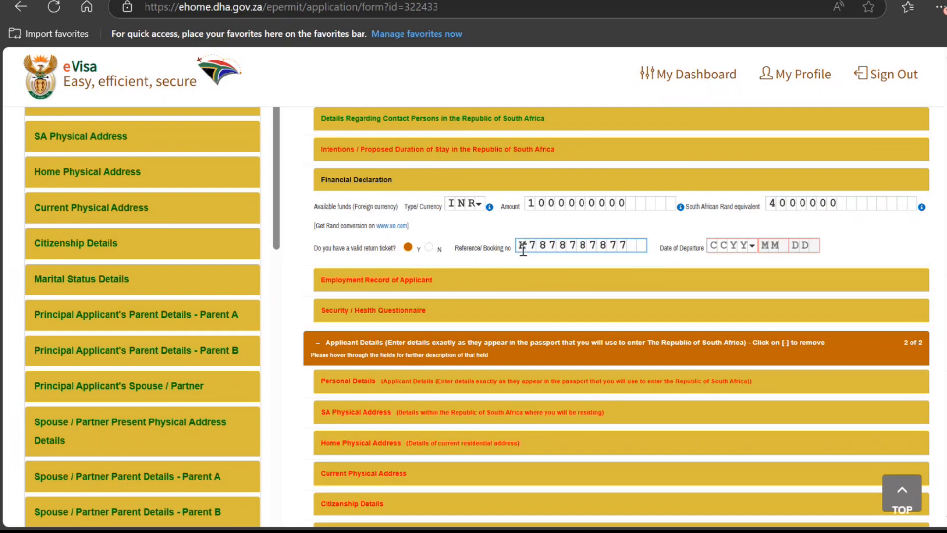
{"action": "left_click", "coordinate": [746, 246]}
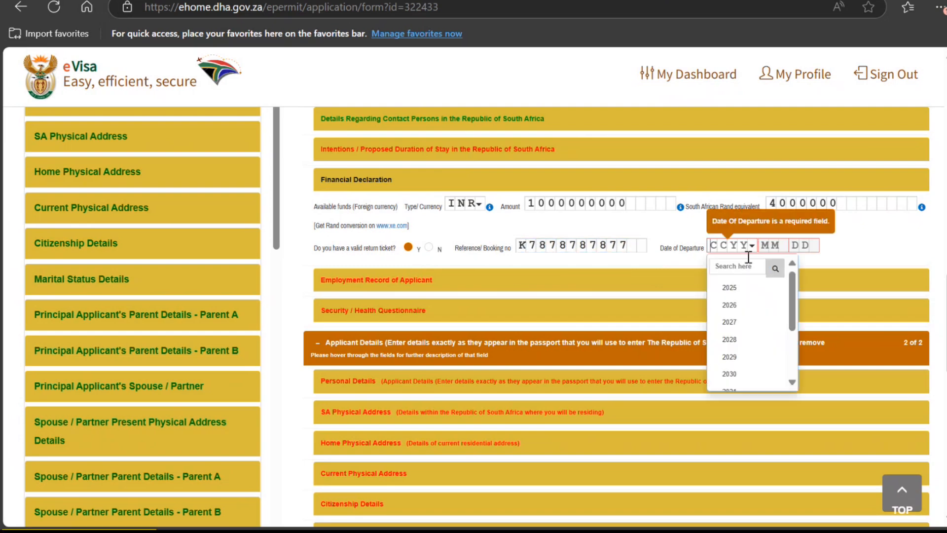
{"action": "left_click", "coordinate": [735, 286]}
{"action": "left_click", "coordinate": [781, 245]}
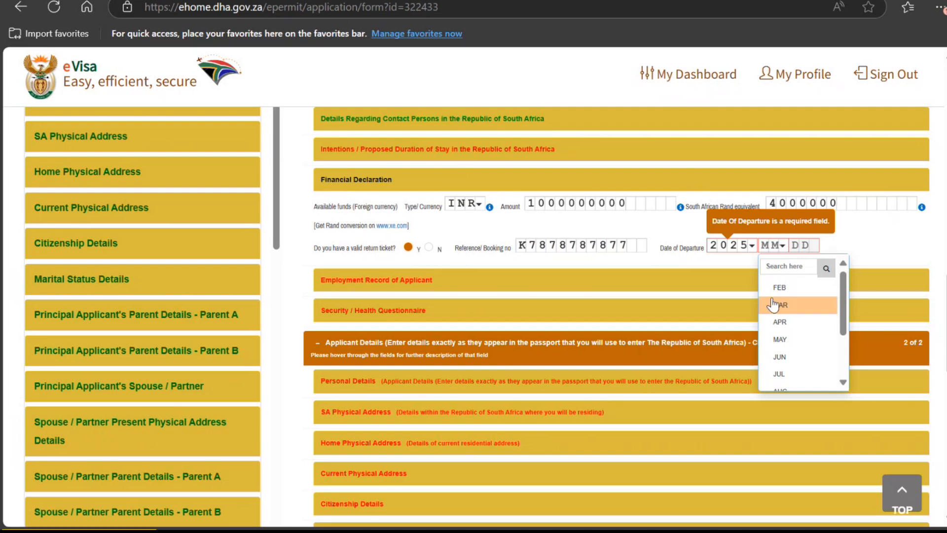
{"action": "left_click", "coordinate": [780, 322]}
{"action": "left_click", "coordinate": [801, 245]}
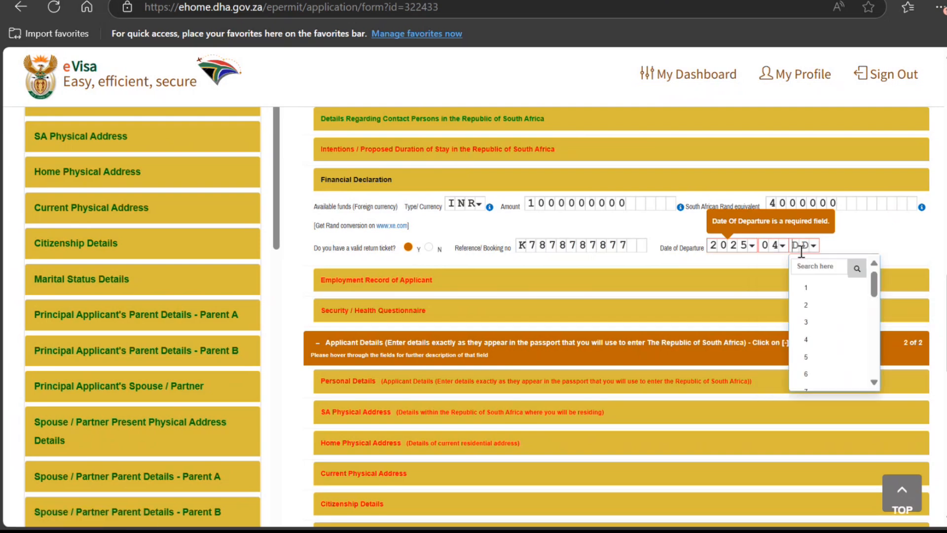
{"action": "left_click", "coordinate": [805, 288]}
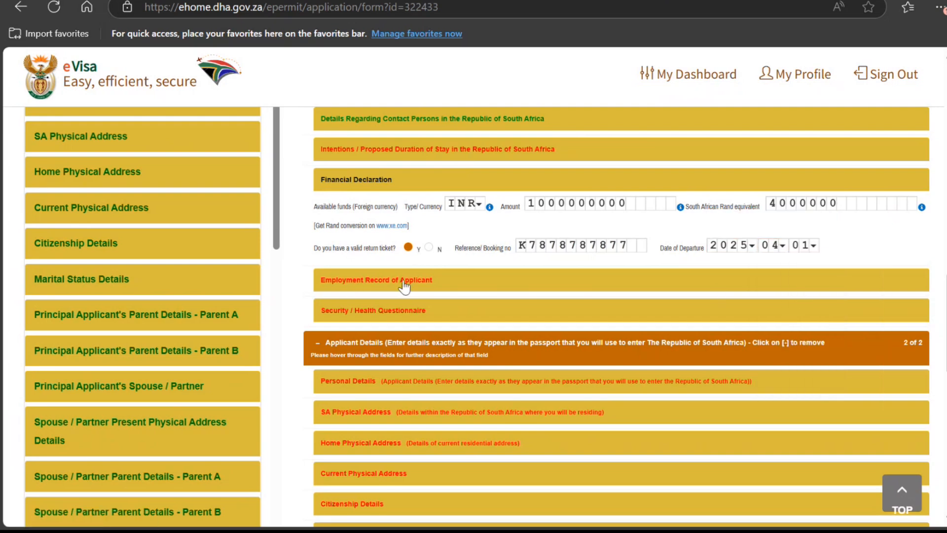
Step: Save the application, confirm the Application Saved dialog, and reopen it via Edit
{"action": "scroll", "coordinate": [563, 365], "scroll_direction": "down", "scroll_amount": 10}
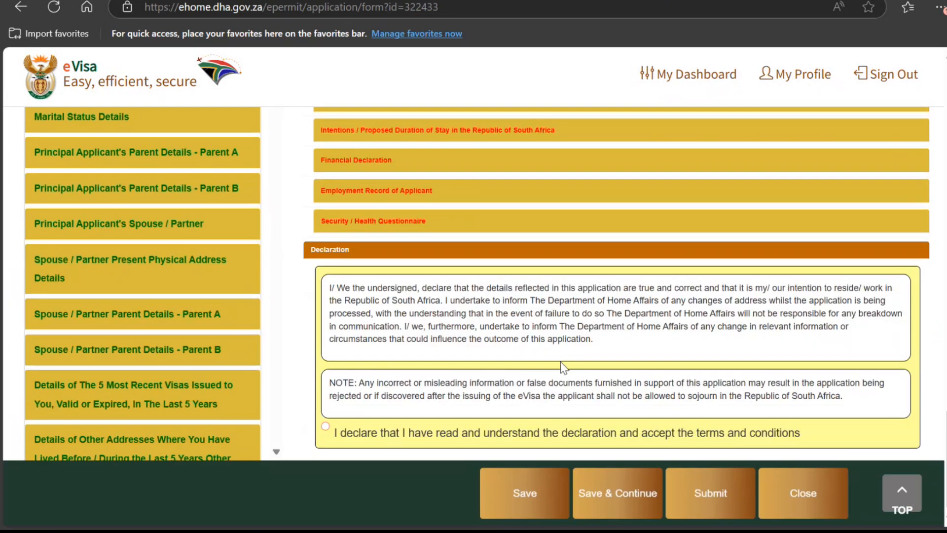
{"action": "left_click", "coordinate": [529, 494]}
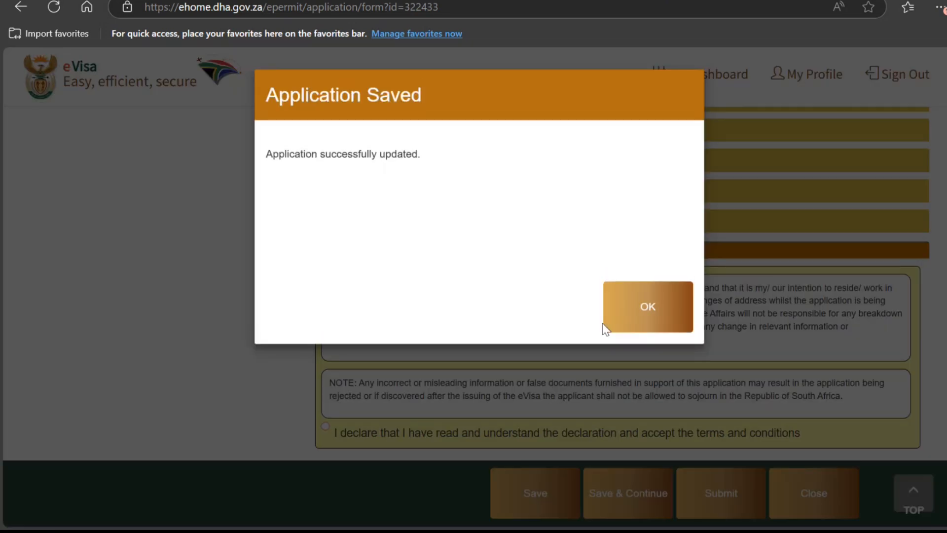
{"action": "left_click", "coordinate": [628, 311]}
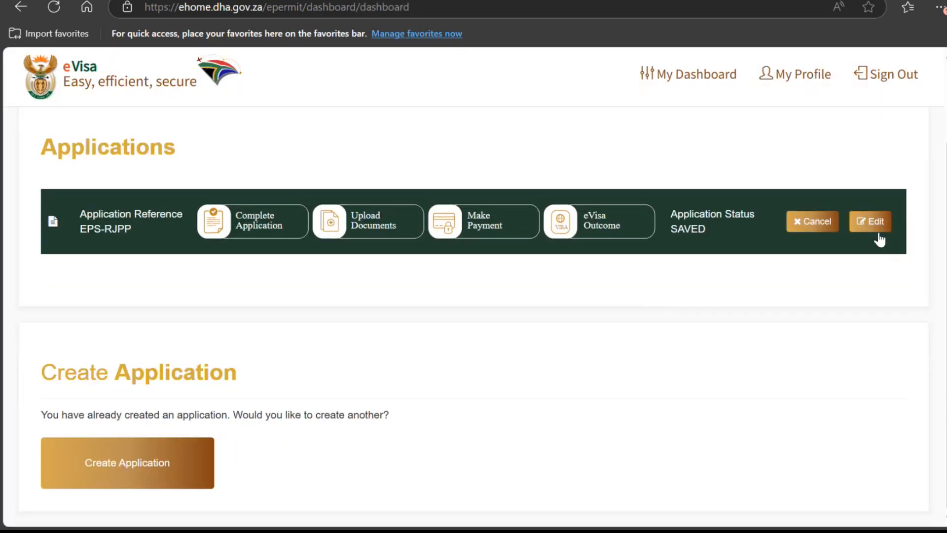
{"action": "left_click", "coordinate": [873, 223]}
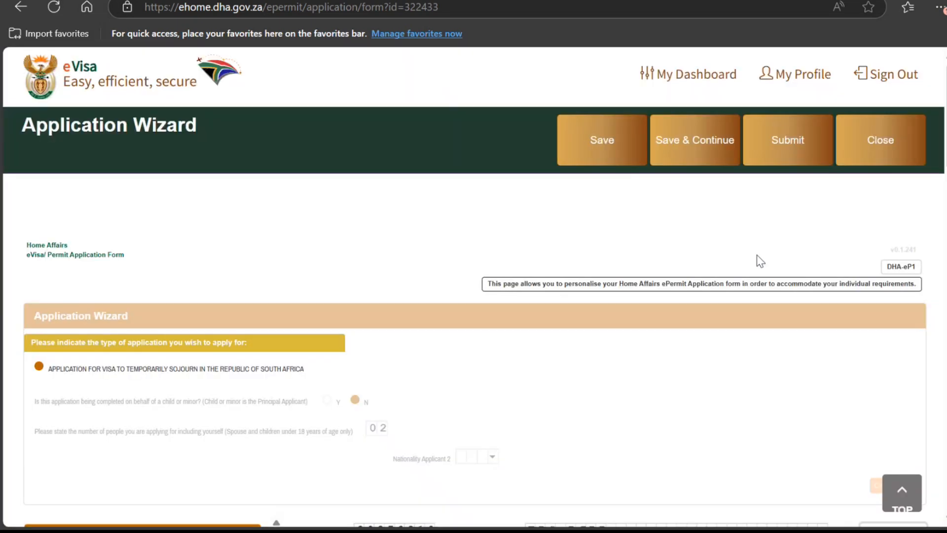
Step: Answer Yes to being employed and enter a placeholder employer name and address
{"action": "scroll", "coordinate": [757, 256], "scroll_direction": "down", "scroll_amount": 14}
{"action": "scroll", "coordinate": [757, 259], "scroll_direction": "up", "scroll_amount": 1}
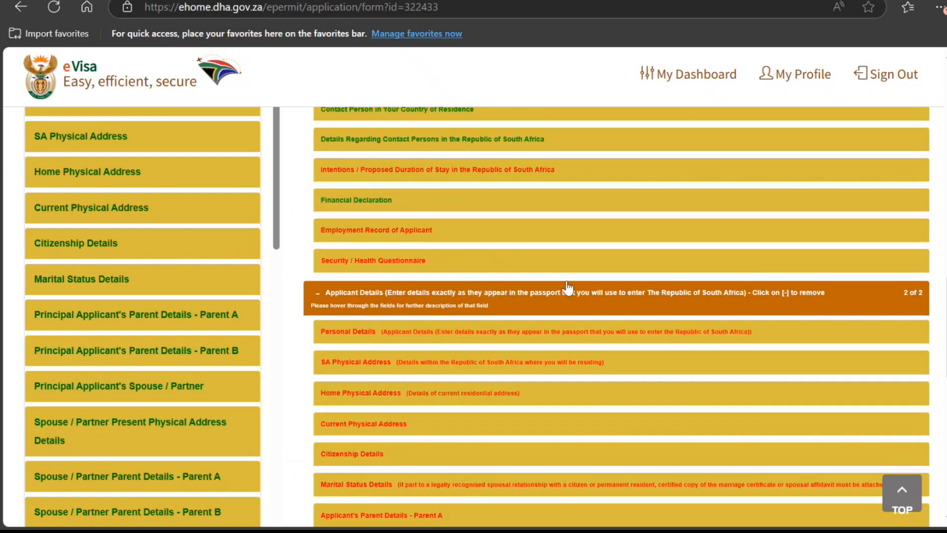
{"action": "left_click", "coordinate": [398, 243]}
{"action": "scroll", "coordinate": [387, 237], "scroll_direction": "down", "scroll_amount": 2}
{"action": "scroll", "coordinate": [386, 237], "scroll_direction": "up", "scroll_amount": 3}
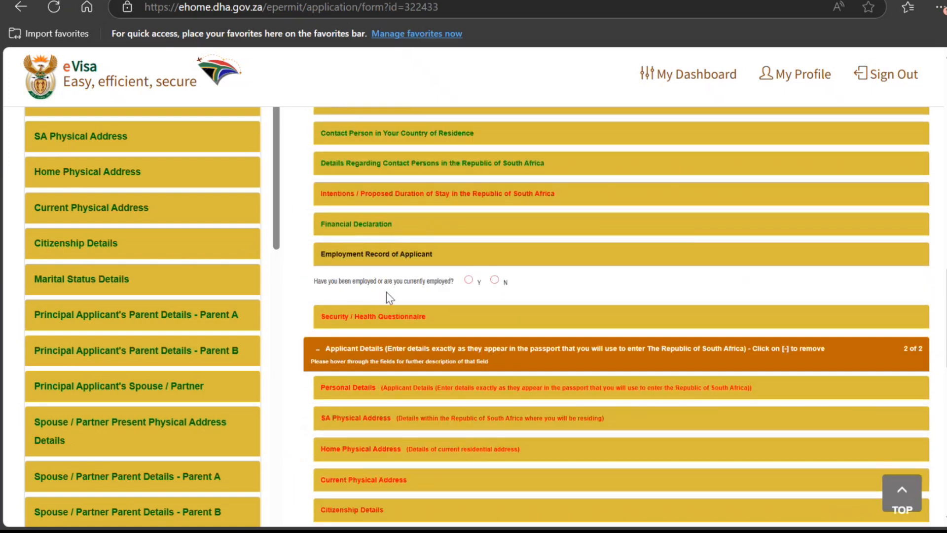
{"action": "left_click", "coordinate": [469, 279]}
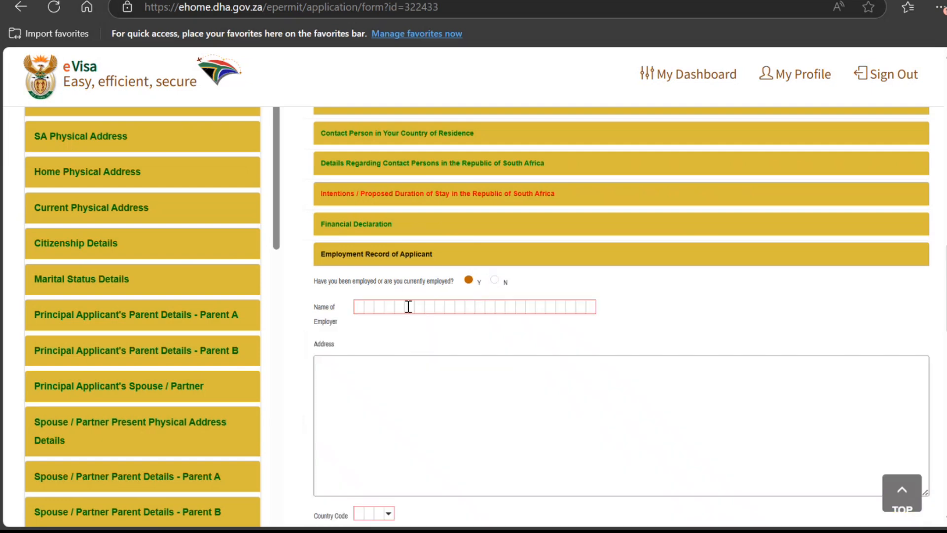
{"action": "left_click", "coordinate": [408, 306]}
{"action": "type", "text": "887 YU UY UY"}
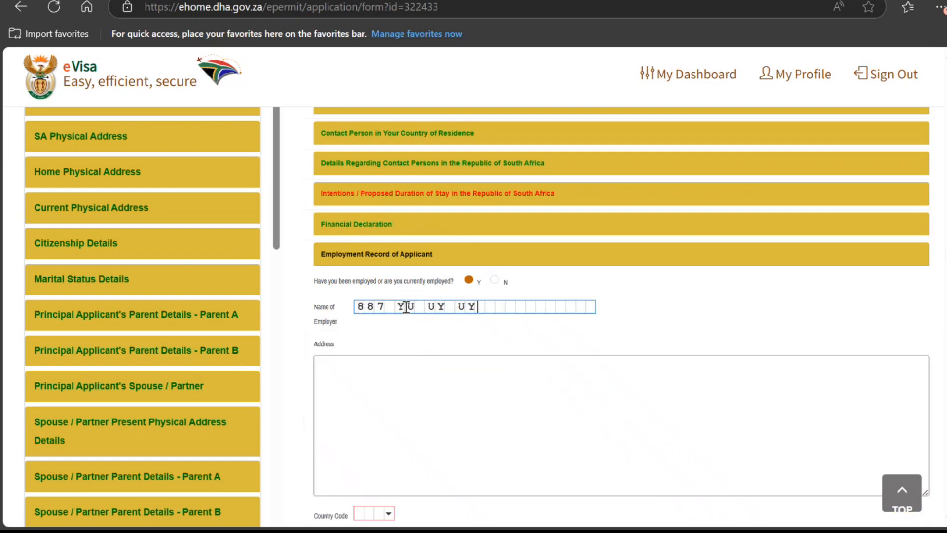
{"action": "key", "text": "Tab"}
{"action": "type", "text": "FGF"}
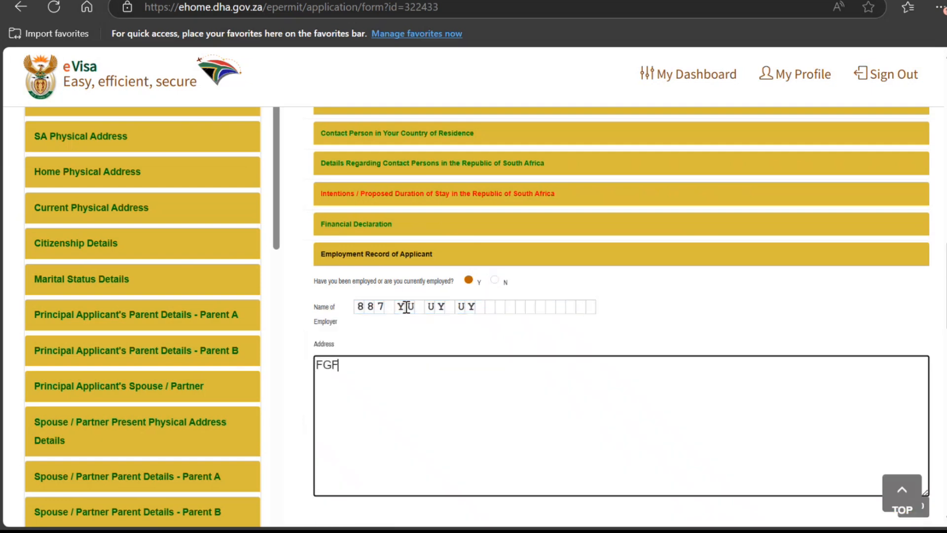
{"action": "type", "text": "G  F F GFFGFHGGF"}
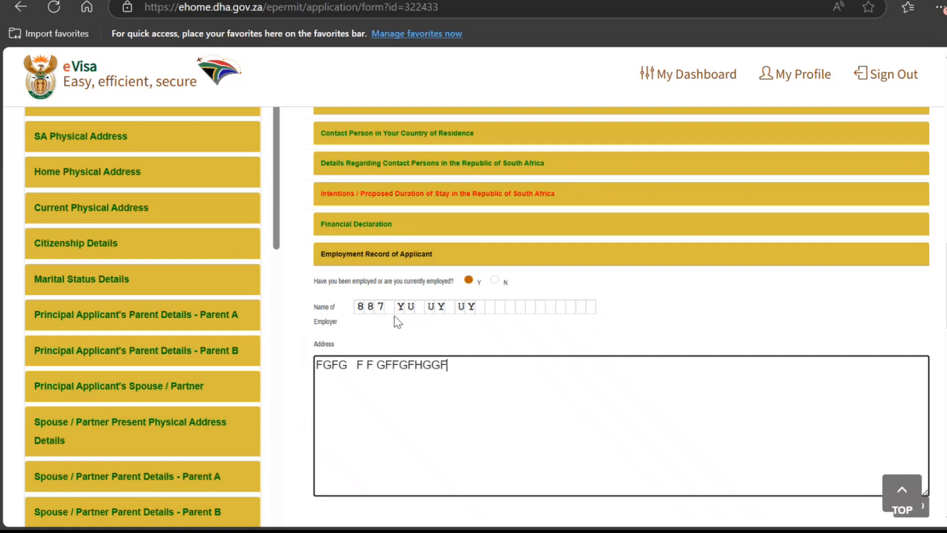
Step: Set the employer country to India, currently employed there since 2024-02-01
{"action": "scroll", "coordinate": [407, 313], "scroll_direction": "down", "scroll_amount": 4}
{"action": "left_click", "coordinate": [387, 311]}
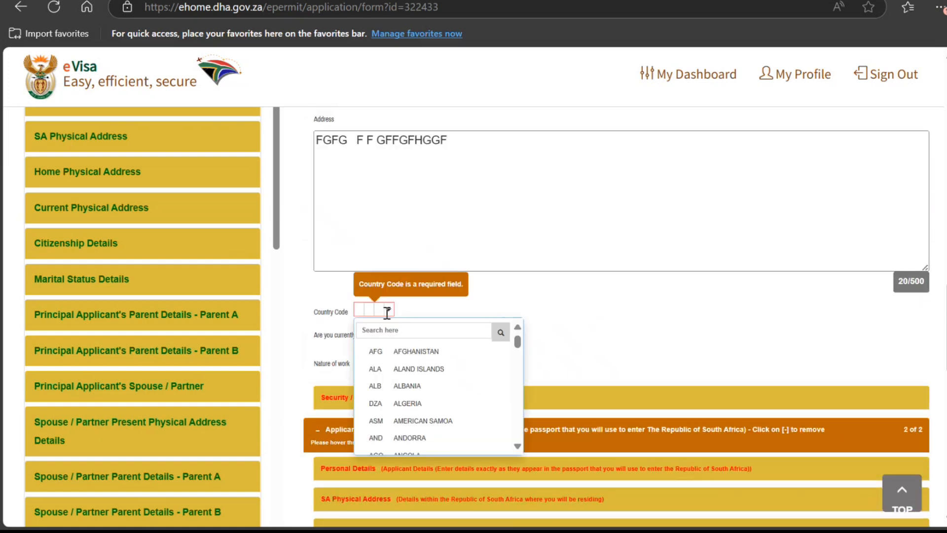
{"action": "left_click", "coordinate": [399, 329]}
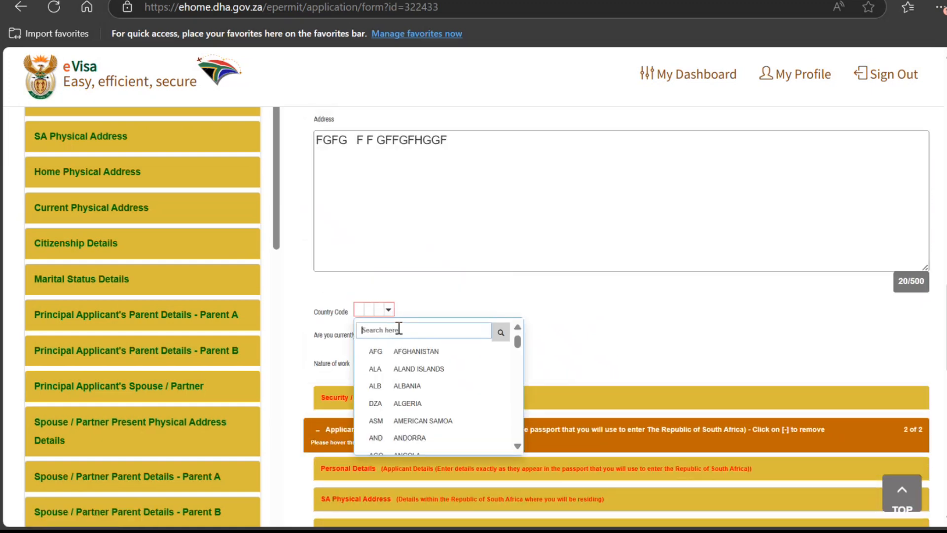
{"action": "type", "text": "ind"}
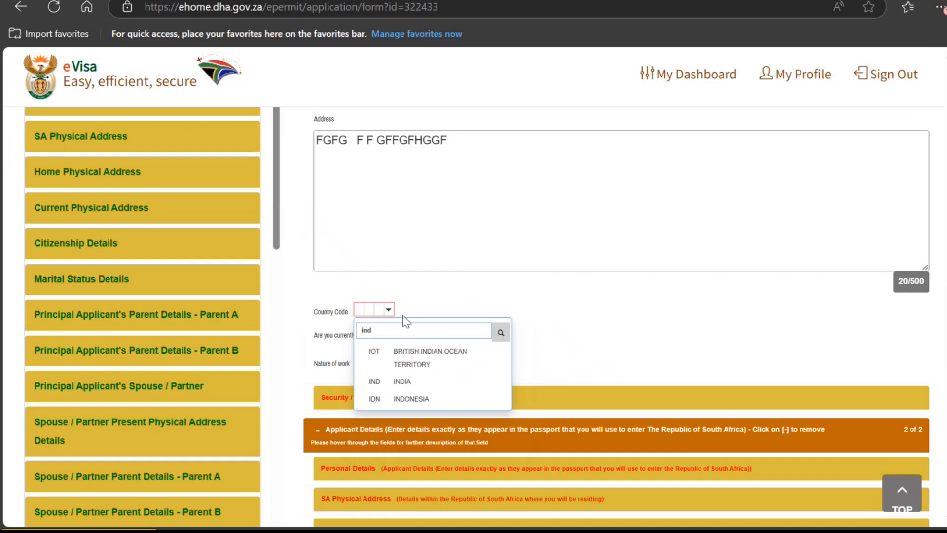
{"action": "left_click", "coordinate": [390, 388]}
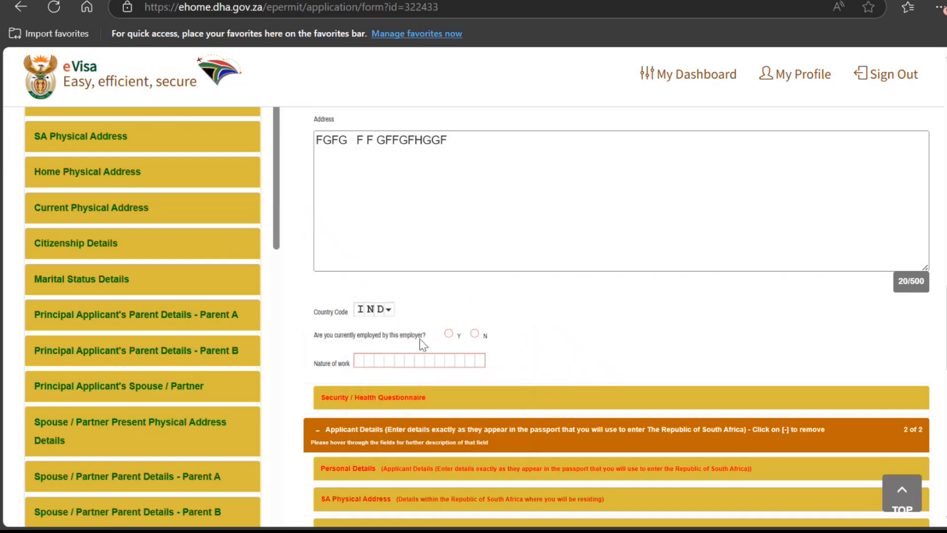
{"action": "left_click", "coordinate": [448, 333]}
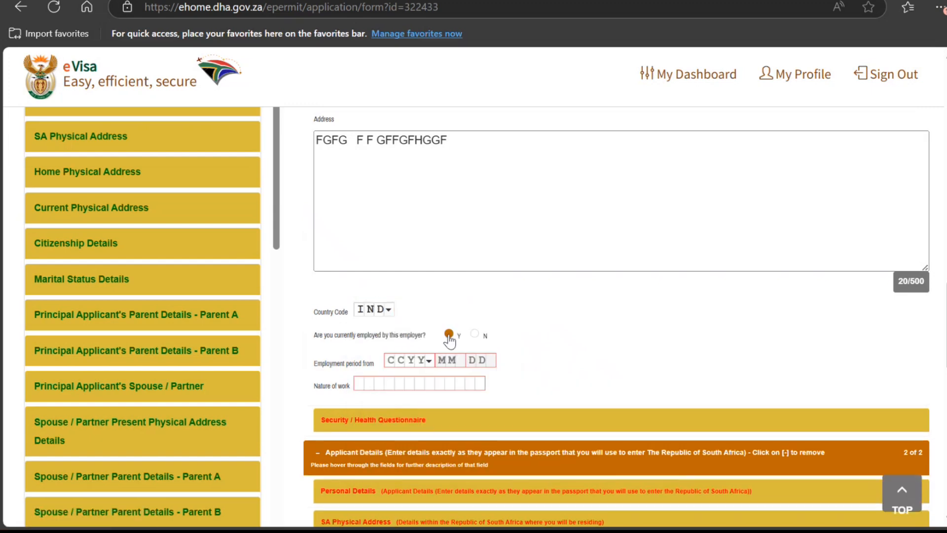
{"action": "left_click", "coordinate": [421, 360]}
{"action": "left_click", "coordinate": [414, 421]}
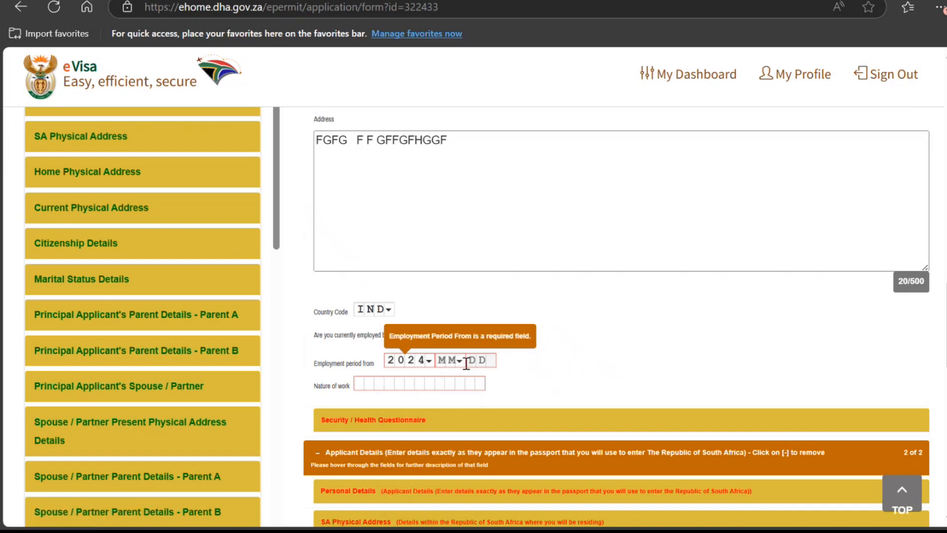
{"action": "left_click", "coordinate": [457, 360]}
{"action": "left_click", "coordinate": [456, 419]}
{"action": "left_click", "coordinate": [483, 360]}
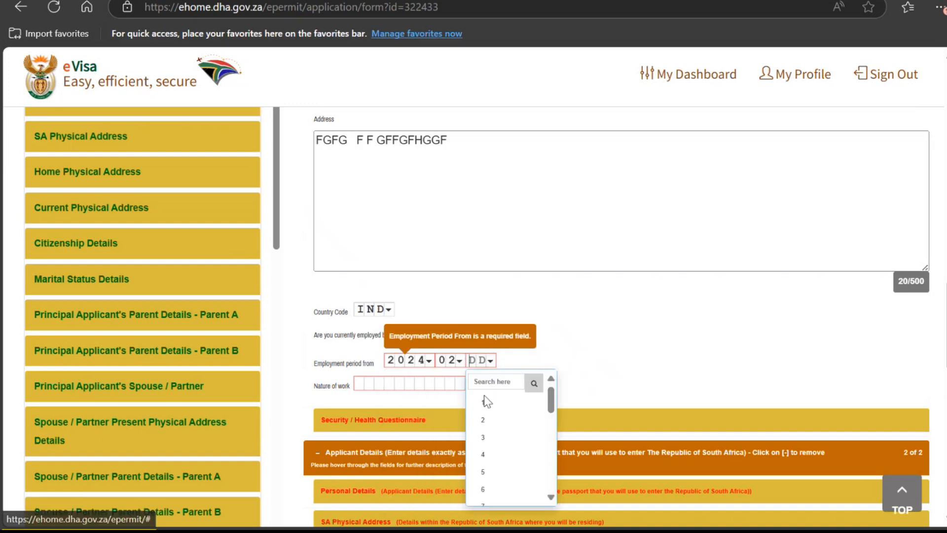
{"action": "left_click", "coordinate": [486, 399]}
Step: Fill in the nature of work with placeholder text
{"action": "left_click", "coordinate": [412, 383]}
{"action": "type", "text": "LJHJ "}
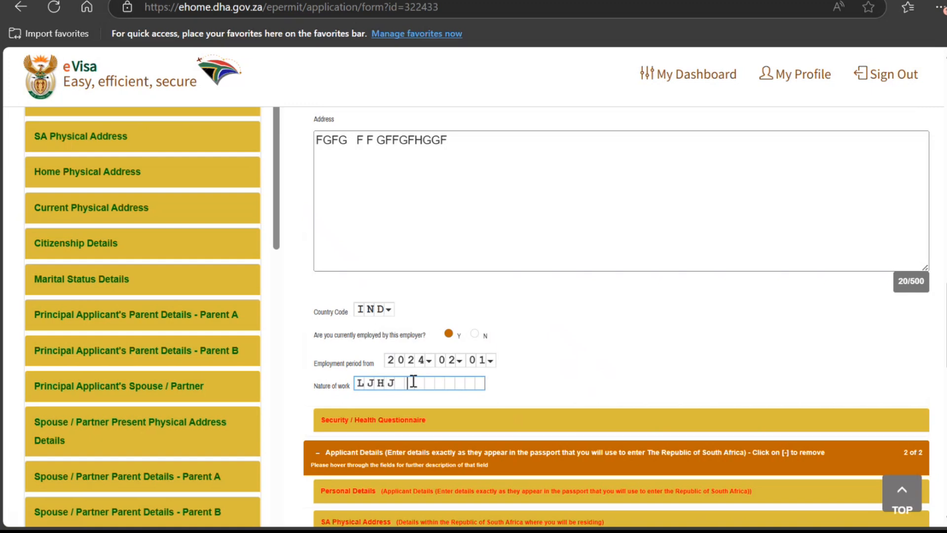
{"action": "type", "text": "HJ JH J"}
{"action": "scroll", "coordinate": [444, 435], "scroll_direction": "down", "scroll_amount": 3}
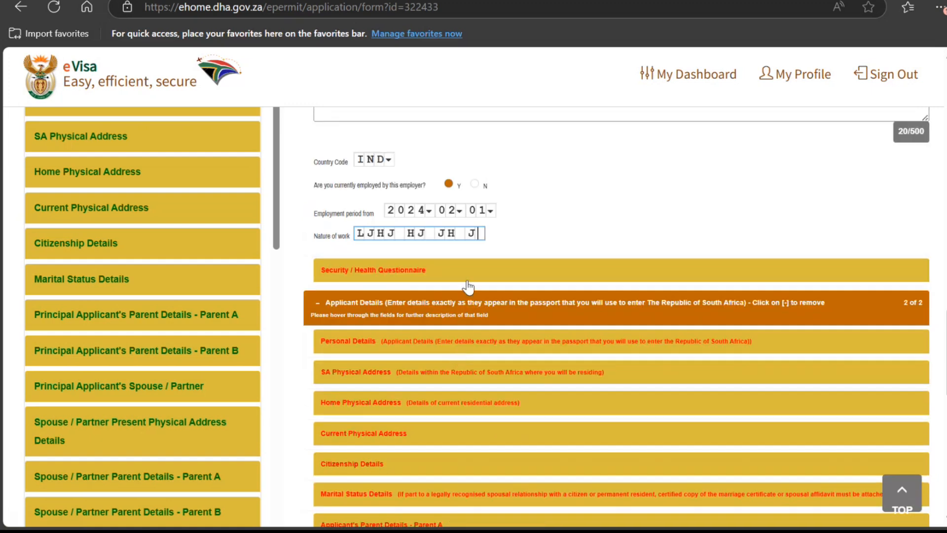
{"action": "left_click", "coordinate": [467, 272]}
{"action": "scroll", "coordinate": [467, 272], "scroll_direction": "up", "scroll_amount": 5}
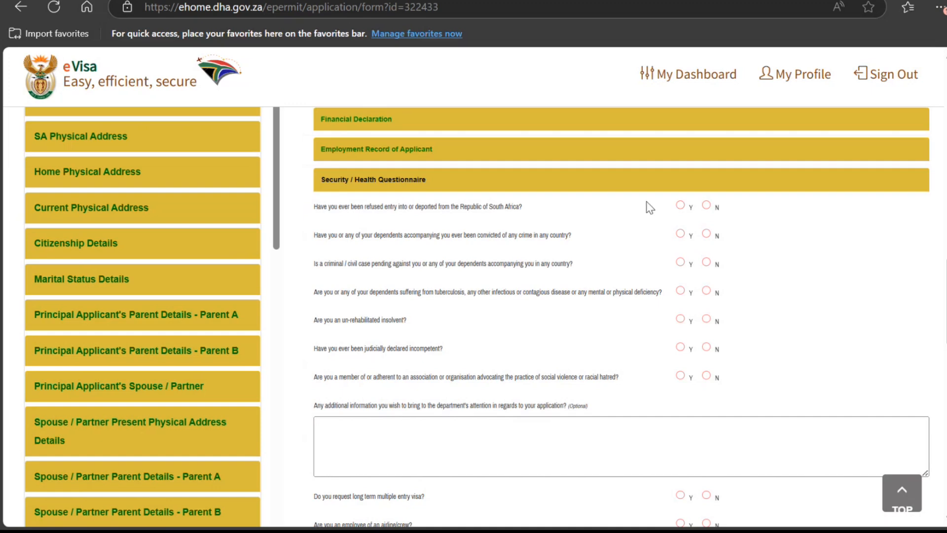
Step: Answer No to refused entry, criminal convictions, judicial incompetence and racial hatred questions
{"action": "left_click", "coordinate": [705, 205]}
{"action": "left_click", "coordinate": [706, 234]}
{"action": "left_click", "coordinate": [691, 341]}
{"action": "left_click", "coordinate": [680, 347]}
{"action": "left_click", "coordinate": [707, 347]}
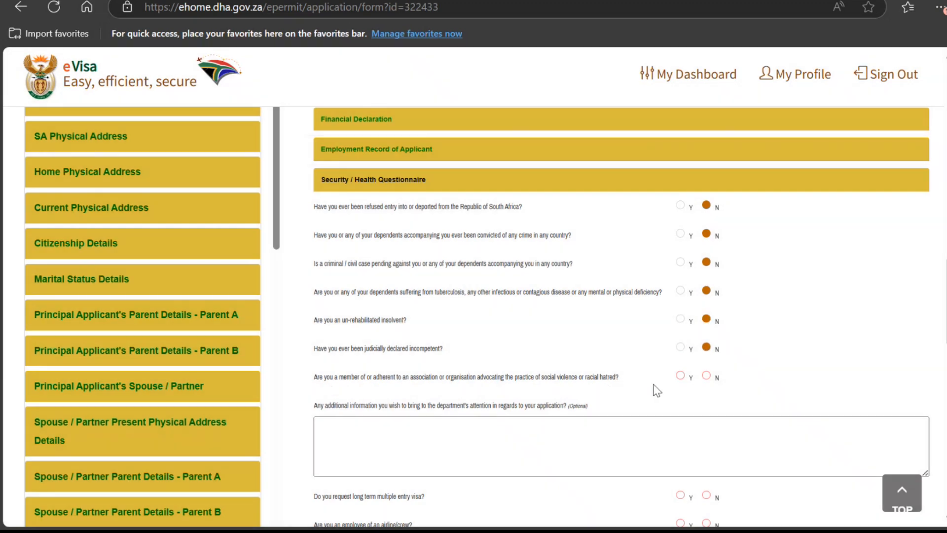
{"action": "left_click", "coordinate": [681, 377]}
{"action": "left_click", "coordinate": [706, 377]}
{"action": "scroll", "coordinate": [495, 405], "scroll_direction": "down", "scroll_amount": 3}
{"action": "left_click", "coordinate": [412, 277]}
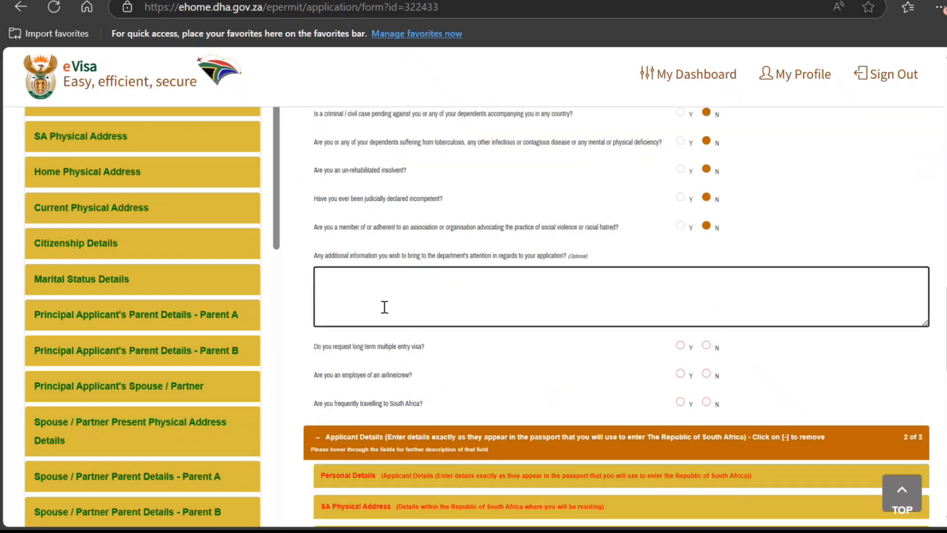
{"action": "scroll", "coordinate": [384, 303], "scroll_direction": "down", "scroll_amount": 3}
{"action": "scroll", "coordinate": [388, 303], "scroll_direction": "up", "scroll_amount": 3}
{"action": "scroll", "coordinate": [415, 334], "scroll_direction": "down", "scroll_amount": 2}
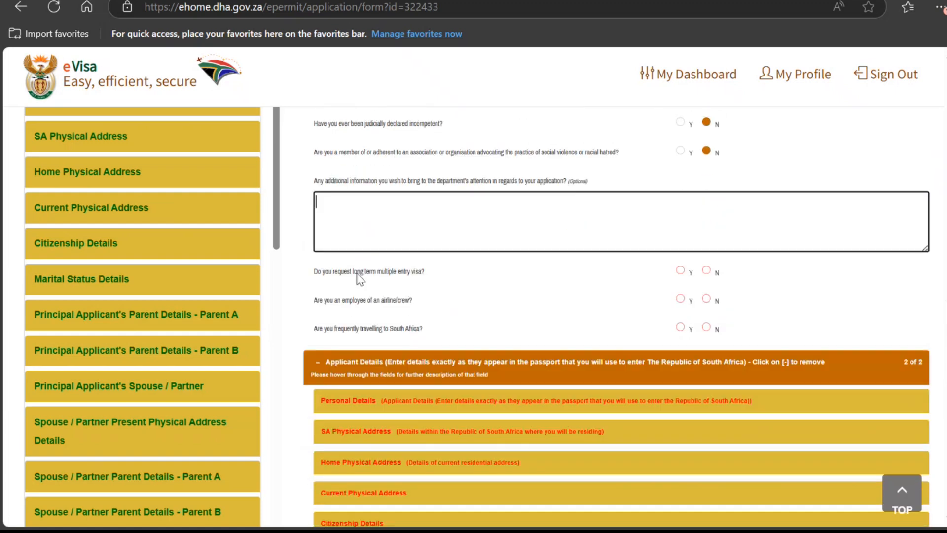
Step: Answer No to the multiple-entry visa, airline crew and frequent-travel questions
{"action": "left_click", "coordinate": [707, 270]}
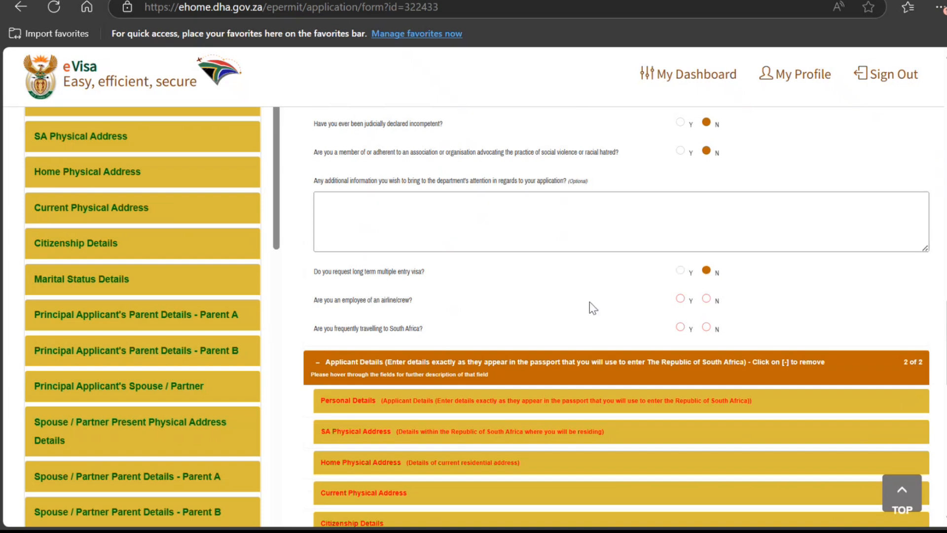
{"action": "left_click", "coordinate": [680, 298]}
{"action": "left_click", "coordinate": [706, 327]}
{"action": "scroll", "coordinate": [542, 325], "scroll_direction": "down", "scroll_amount": 7}
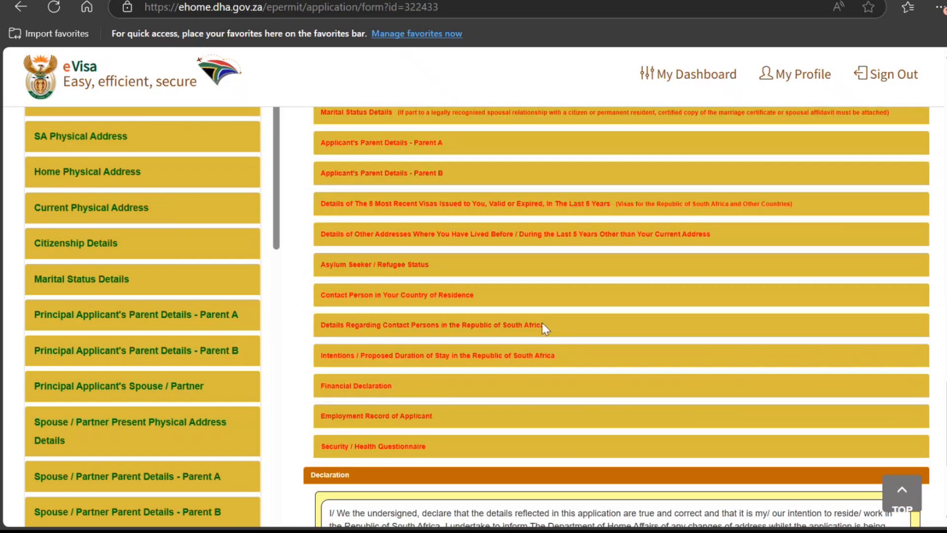
Step: Save the application, confirm the message, and reopen it with Edit on the dashboard
{"action": "scroll", "coordinate": [543, 323], "scroll_direction": "down", "scroll_amount": 5}
{"action": "left_click", "coordinate": [527, 497]}
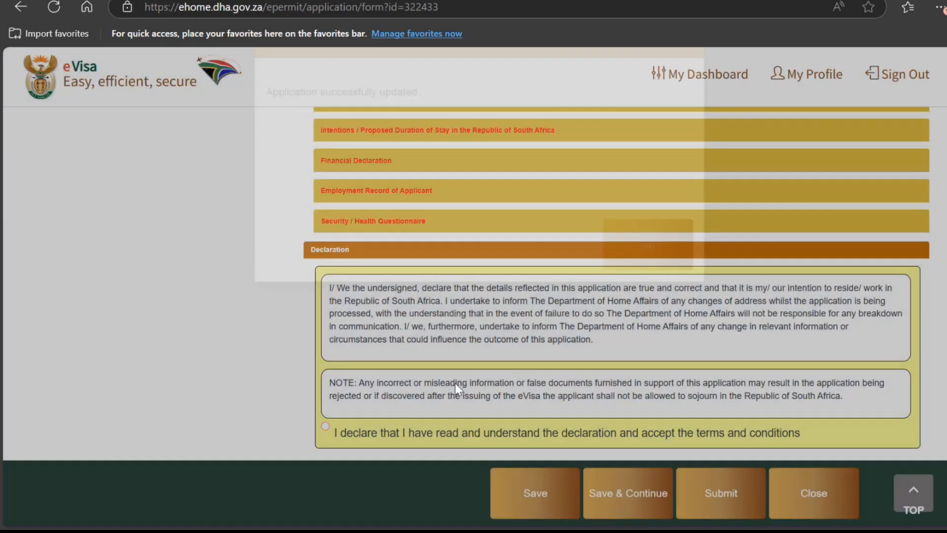
{"action": "left_click", "coordinate": [664, 291]}
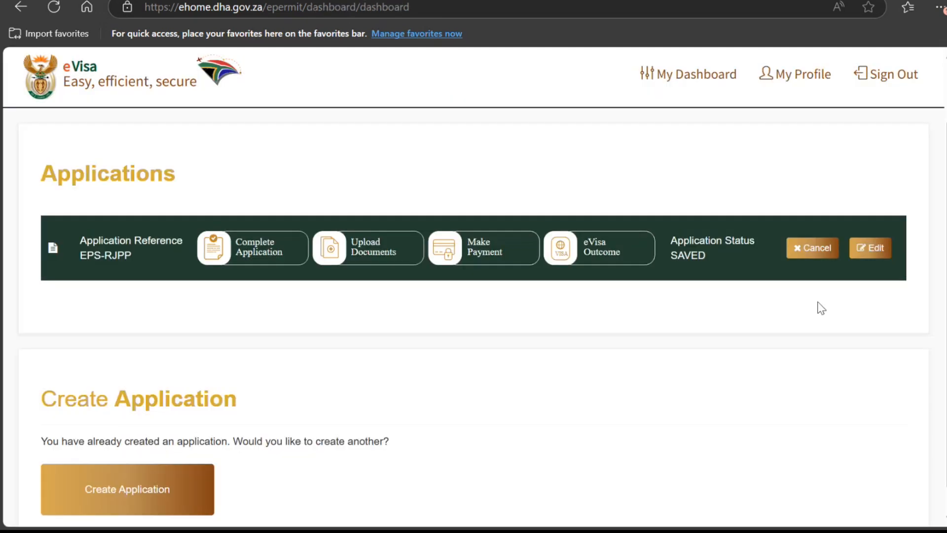
{"action": "left_click", "coordinate": [865, 251]}
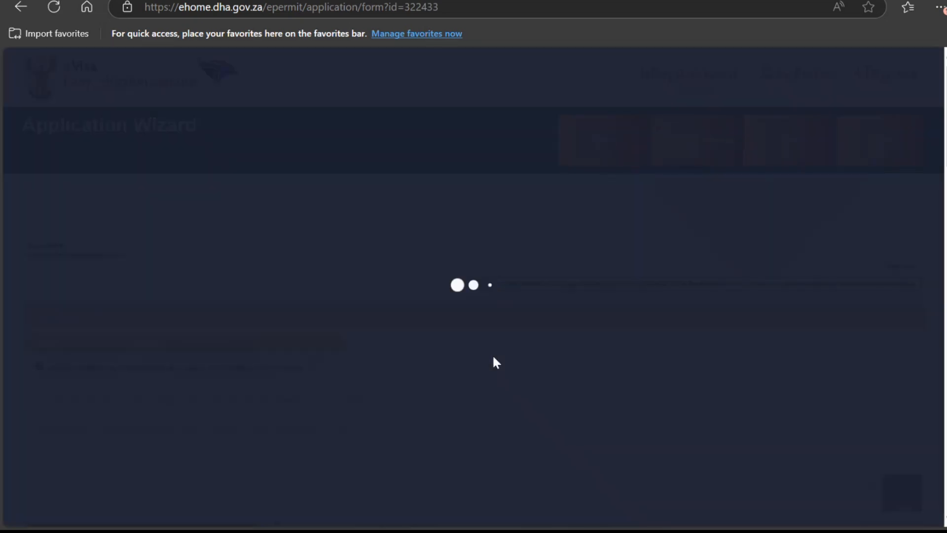
{"action": "scroll", "coordinate": [493, 357], "scroll_direction": "down", "scroll_amount": 15}
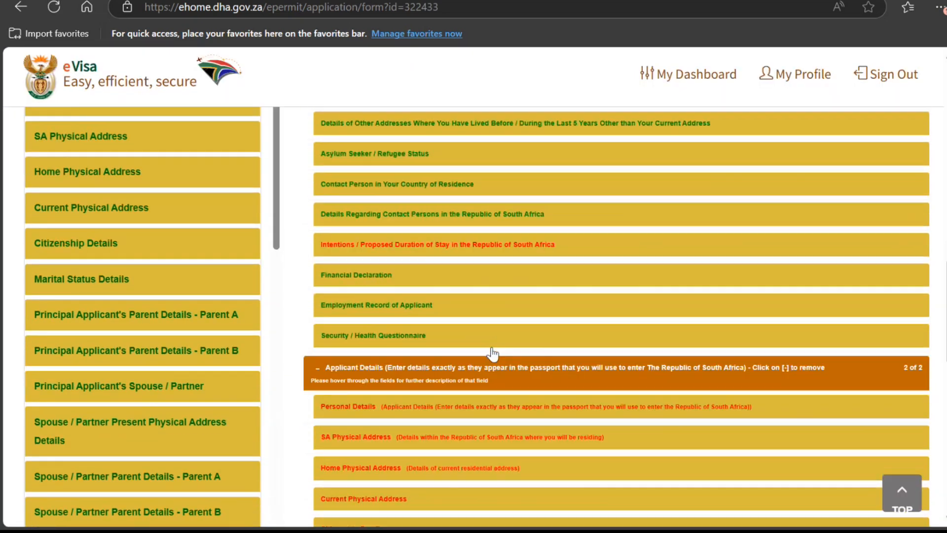
Step: Review the Security / Health answers, then Save & Continue and confirm the update
{"action": "left_click", "coordinate": [416, 335]}
{"action": "scroll", "coordinate": [405, 336], "scroll_direction": "down", "scroll_amount": 3}
{"action": "scroll", "coordinate": [404, 333], "scroll_direction": "down", "scroll_amount": 4}
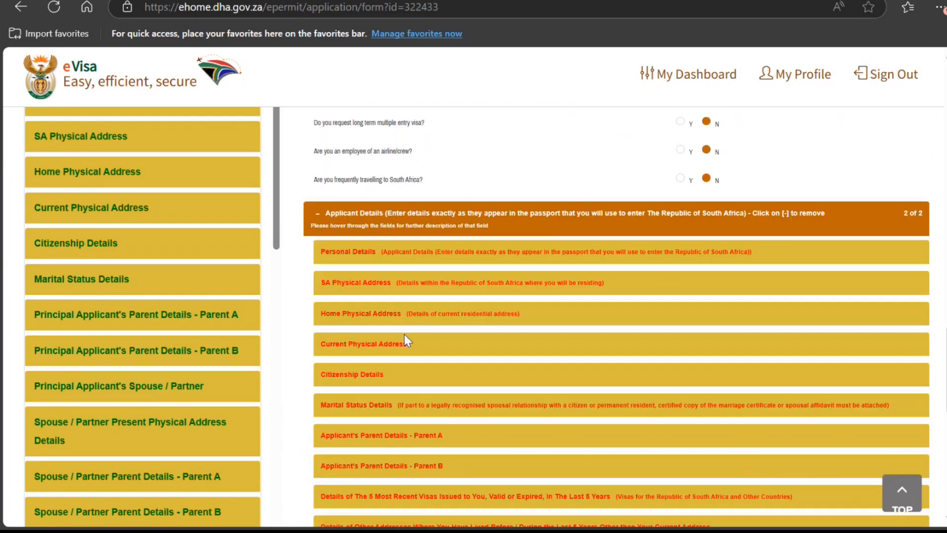
{"action": "scroll", "coordinate": [404, 377], "scroll_direction": "down", "scroll_amount": 10}
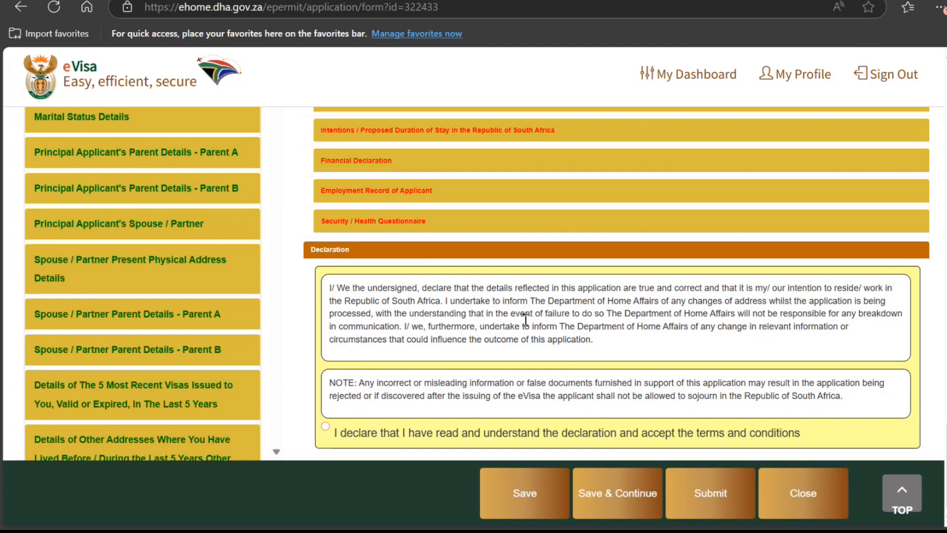
{"action": "scroll", "coordinate": [545, 363], "scroll_direction": "up", "scroll_amount": 1}
{"action": "scroll", "coordinate": [702, 486], "scroll_direction": "down", "scroll_amount": 1}
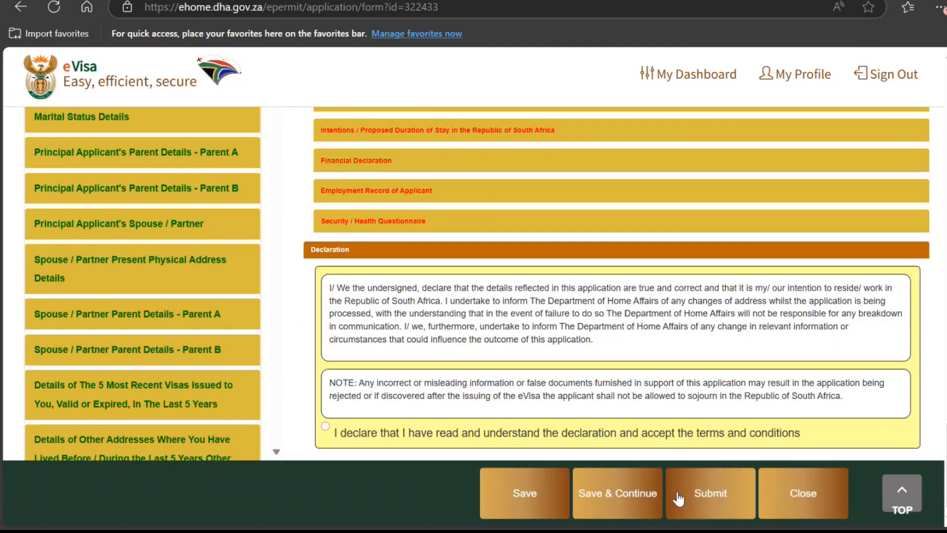
{"action": "left_click", "coordinate": [624, 477]}
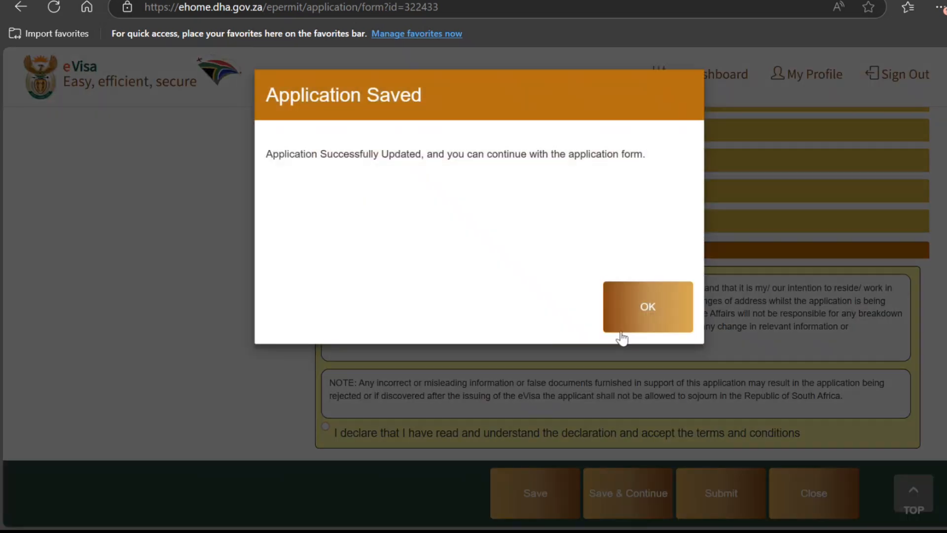
{"action": "left_click", "coordinate": [644, 327]}
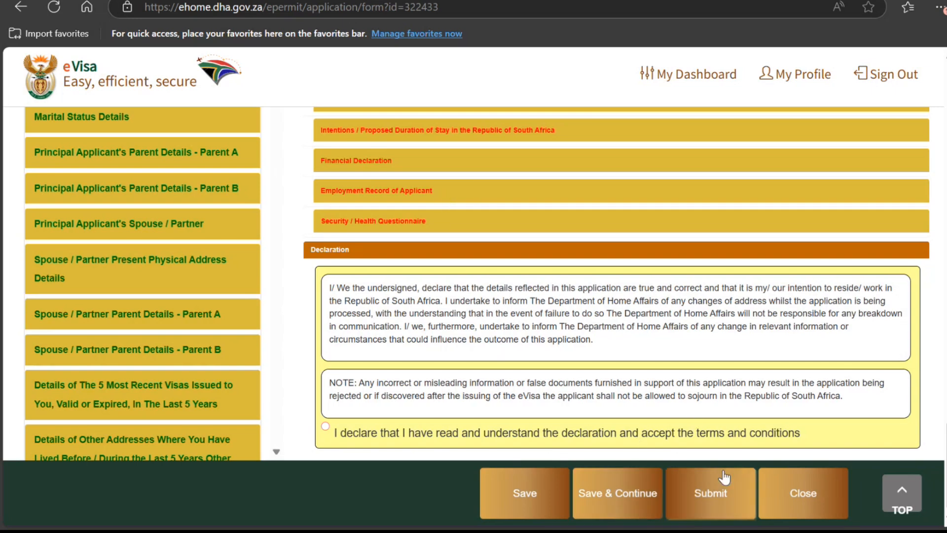
{"action": "scroll", "coordinate": [286, 238], "scroll_direction": "down", "scroll_amount": 15}
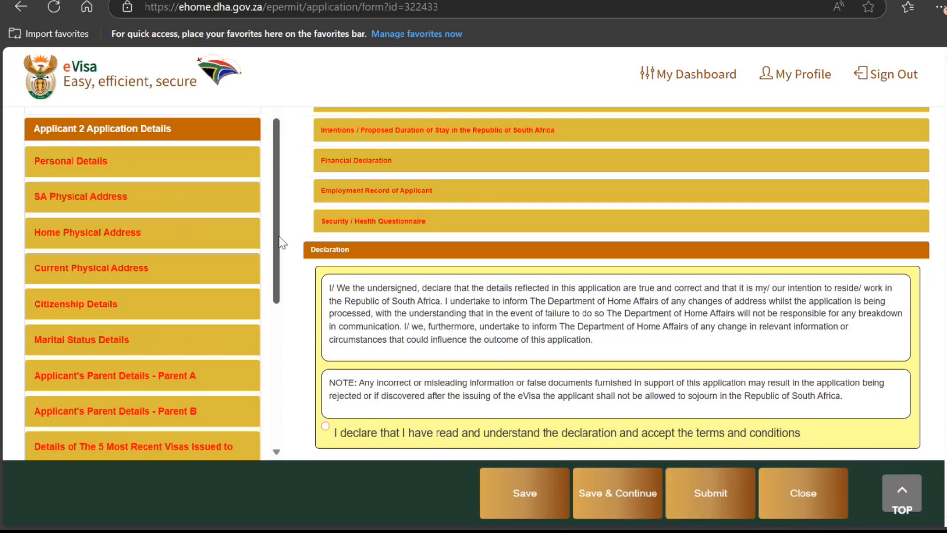